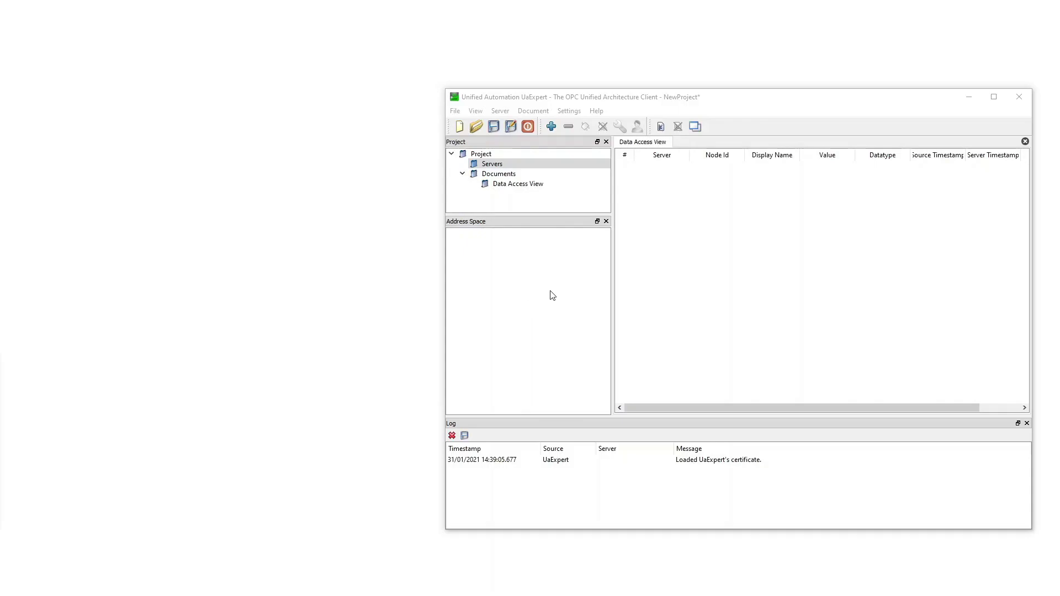
Open the certificate manager and widen the Status and Name columns of the trusted certificates list
left_click(570, 112)
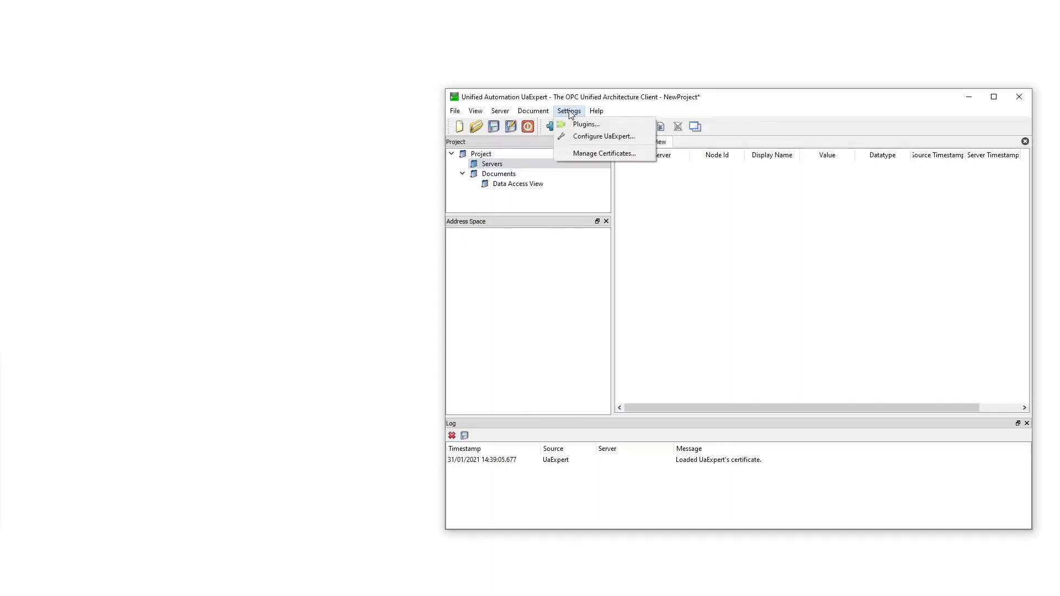
left_click(597, 155)
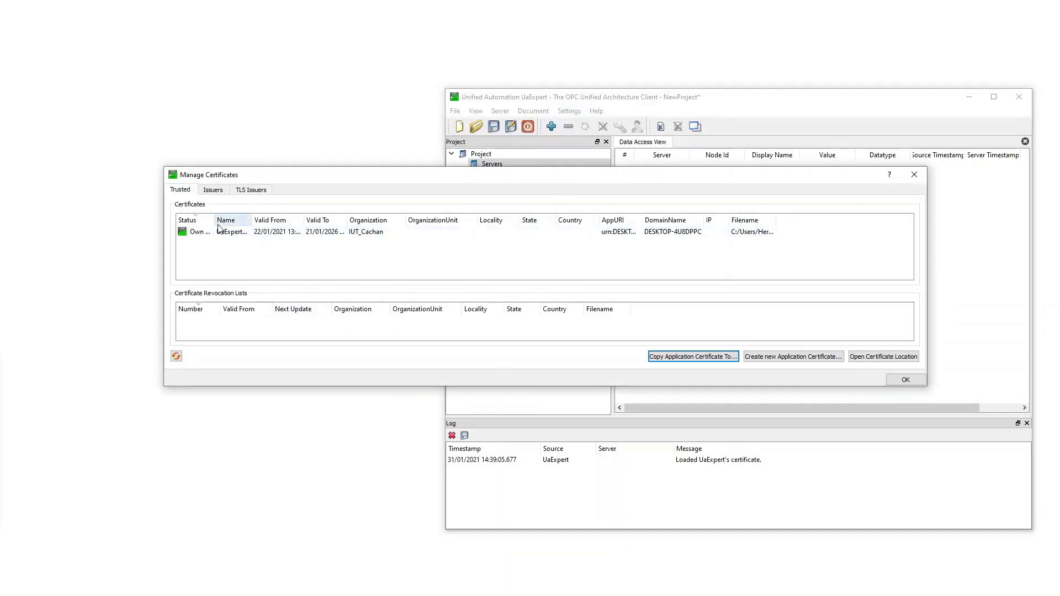
left_click_drag(215, 220, 256, 220)
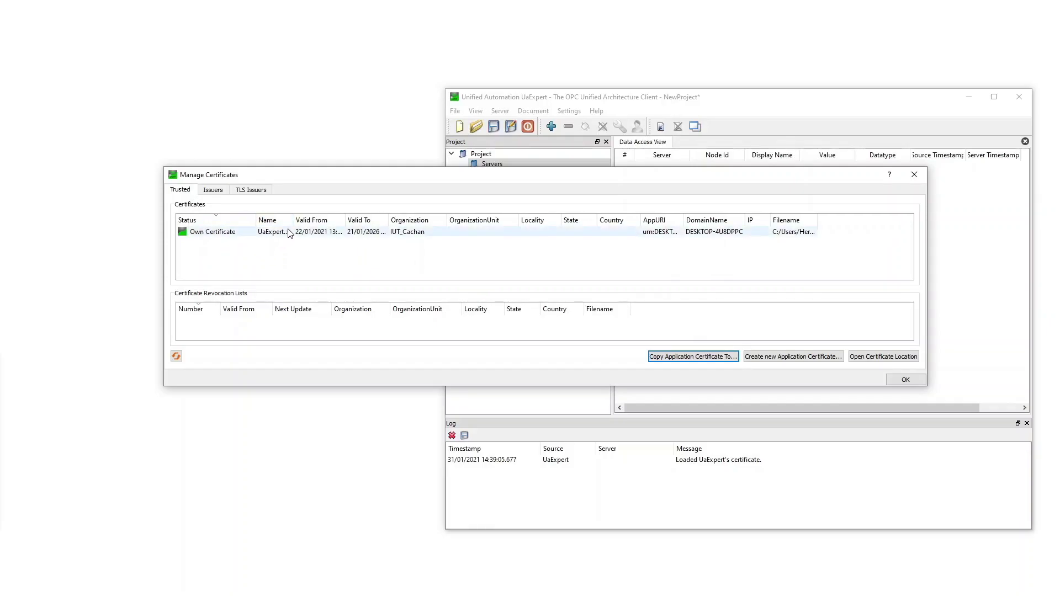
left_click_drag(293, 221, 357, 220)
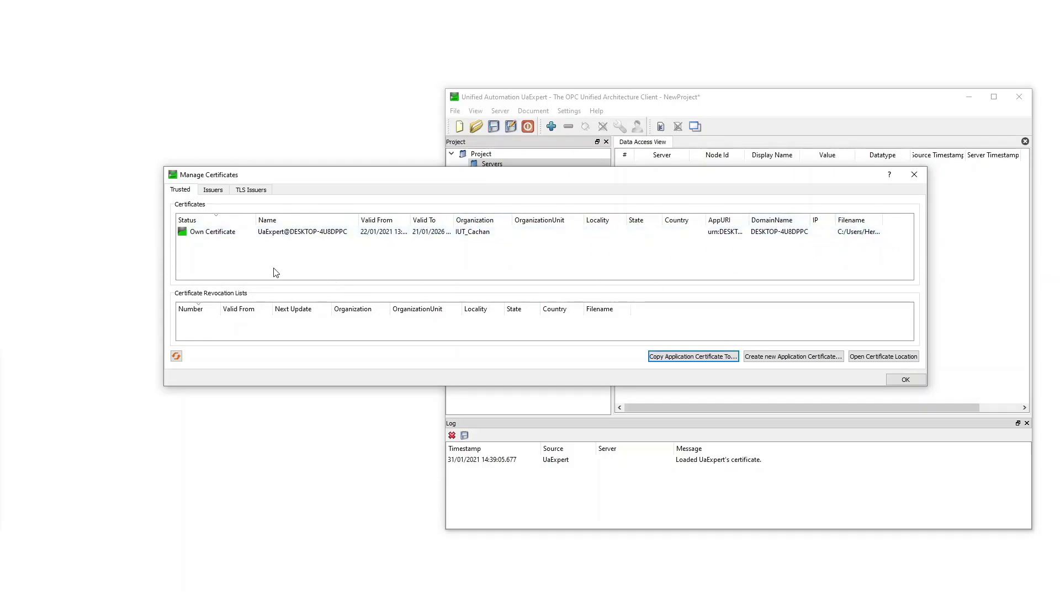
Examine the application's own certificate: its serial number, signature algorithm, issuer and certification path, and close it
left_click(300, 234)
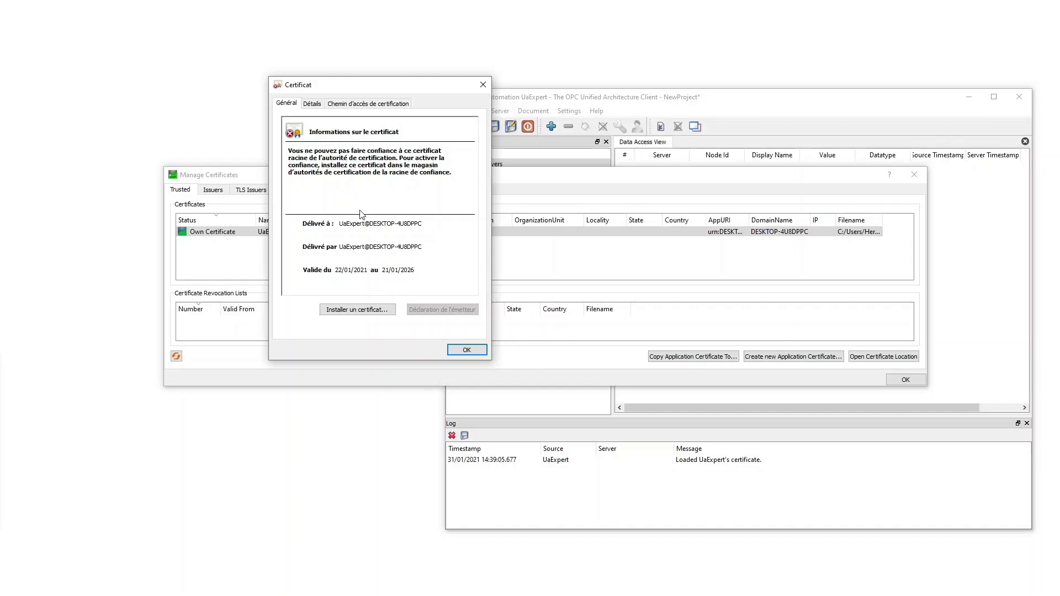
left_click(313, 105)
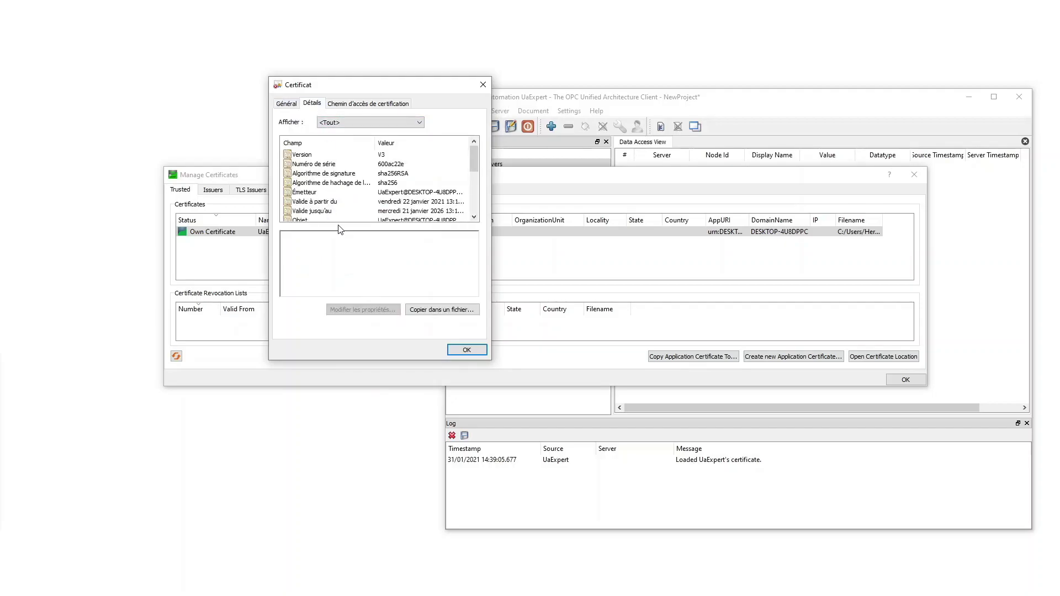
left_click(309, 157)
left_click(315, 166)
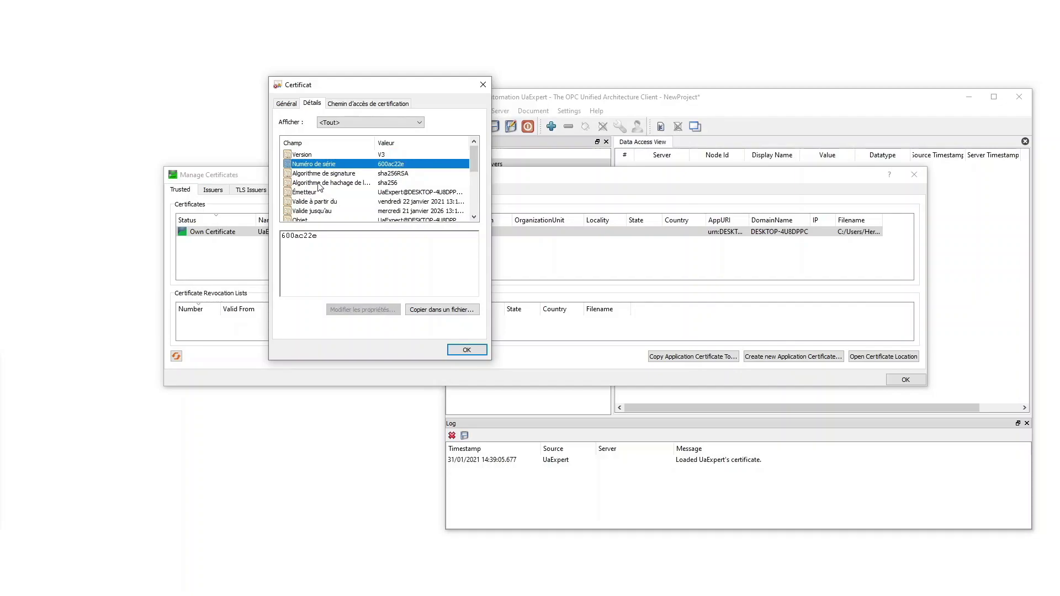
left_click(316, 174)
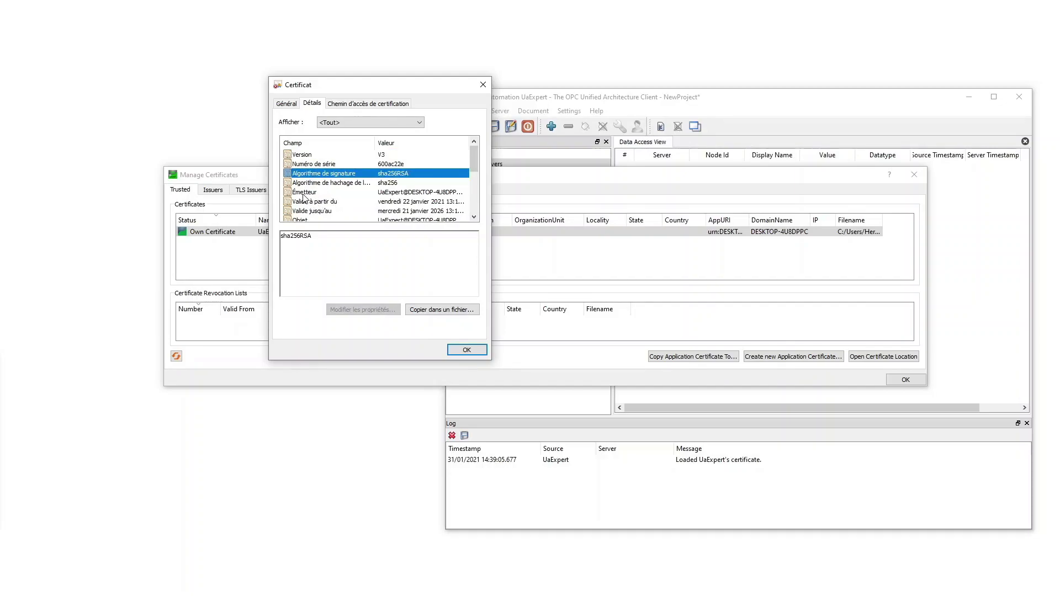
left_click(304, 193)
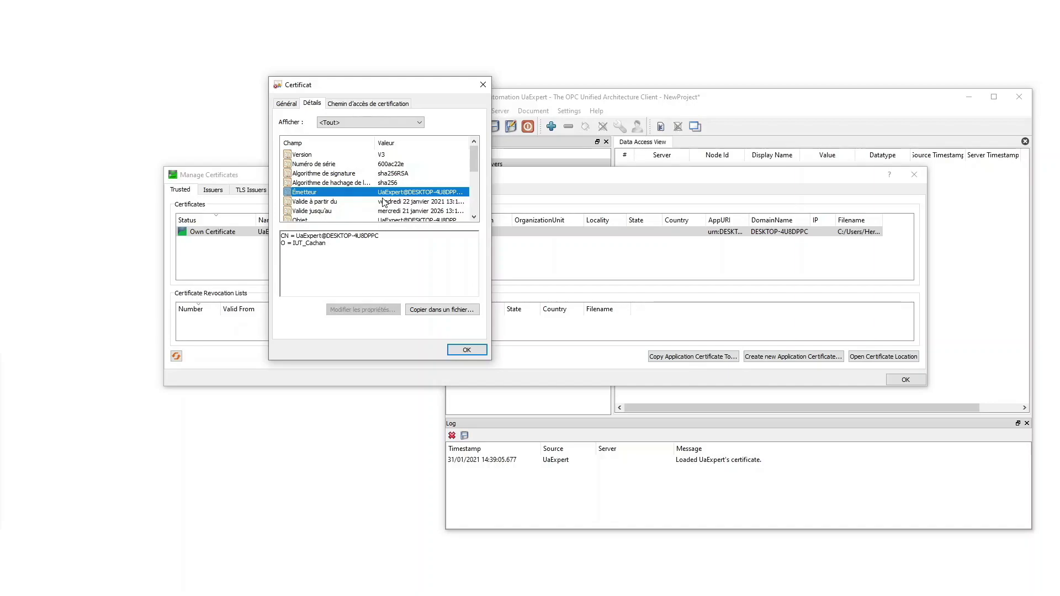
left_click(359, 104)
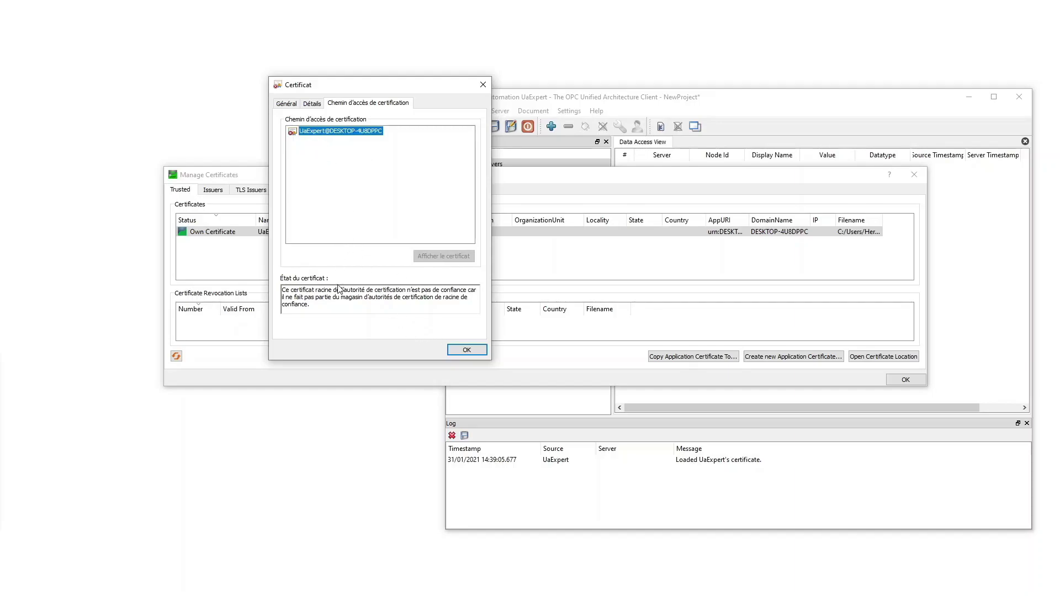
left_click(484, 86)
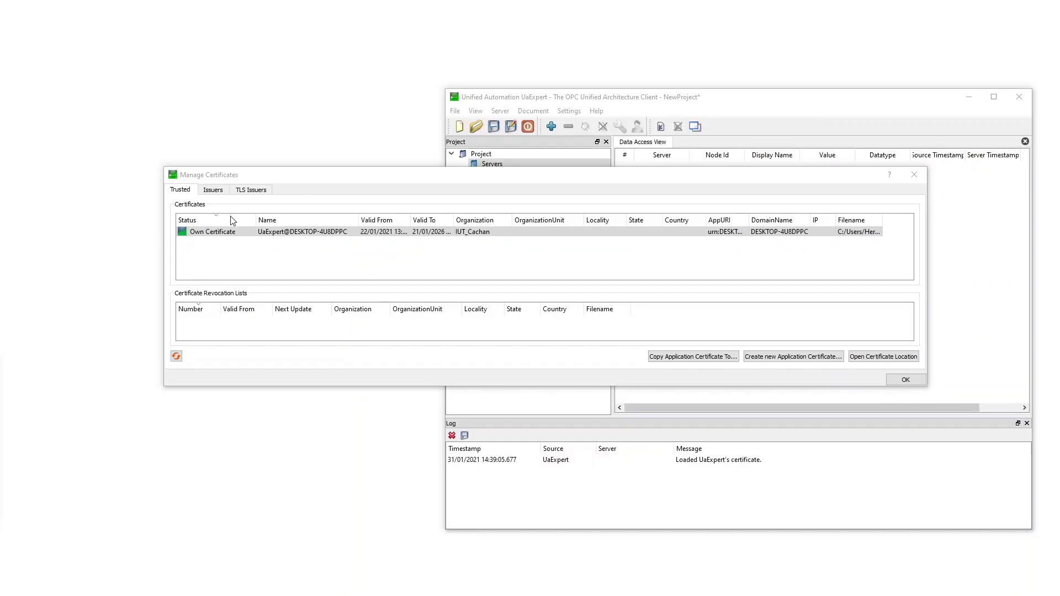
Open the certificate location in File Explorer, check the trusted certs folder, and return to the PKI folder
left_click(362, 238)
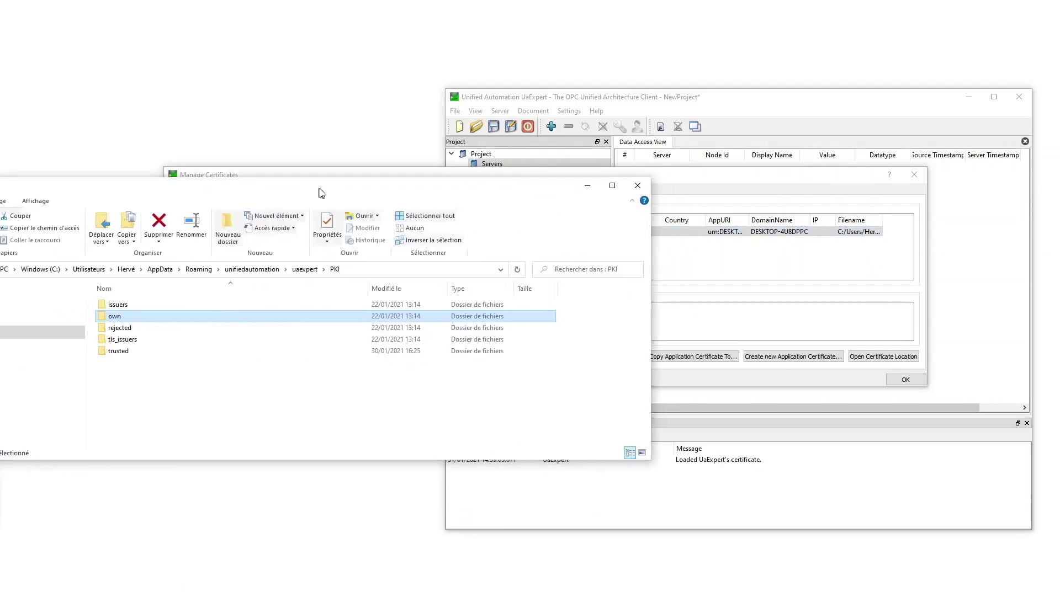
left_click_drag(321, 189, 573, 156)
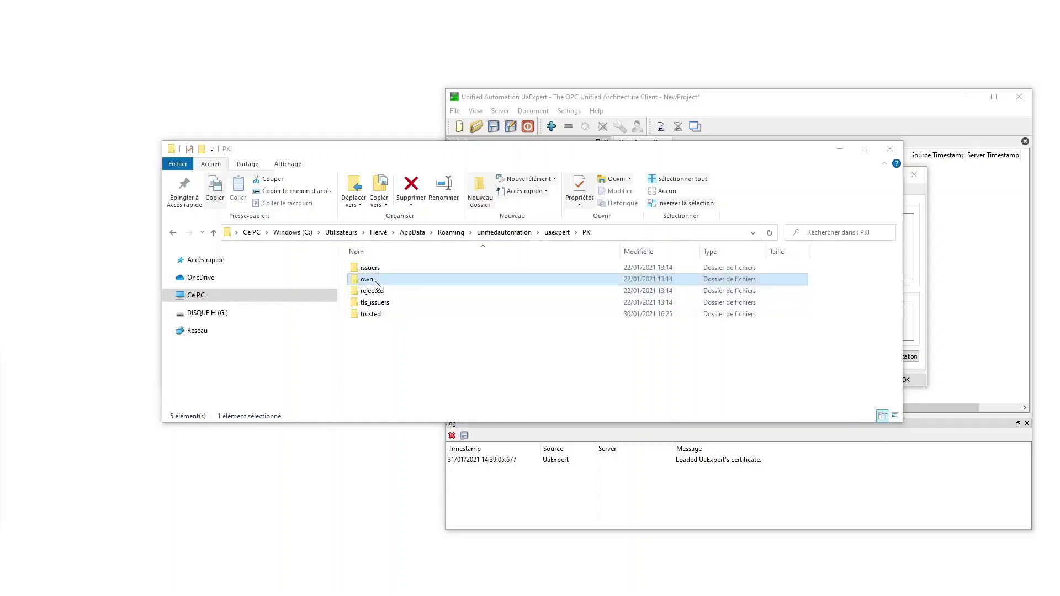
double_click(371, 315)
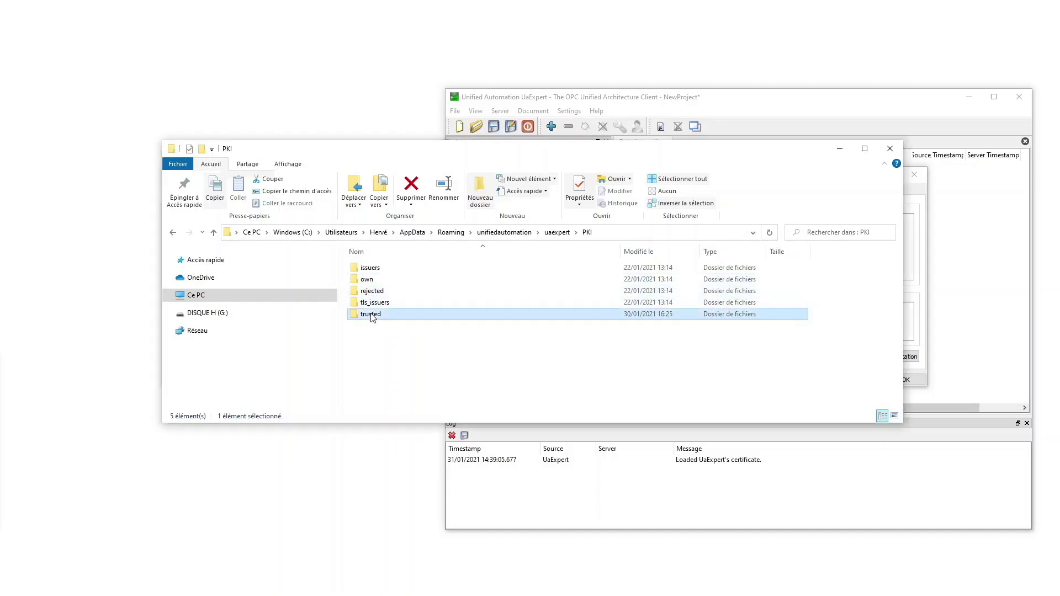
double_click(367, 269)
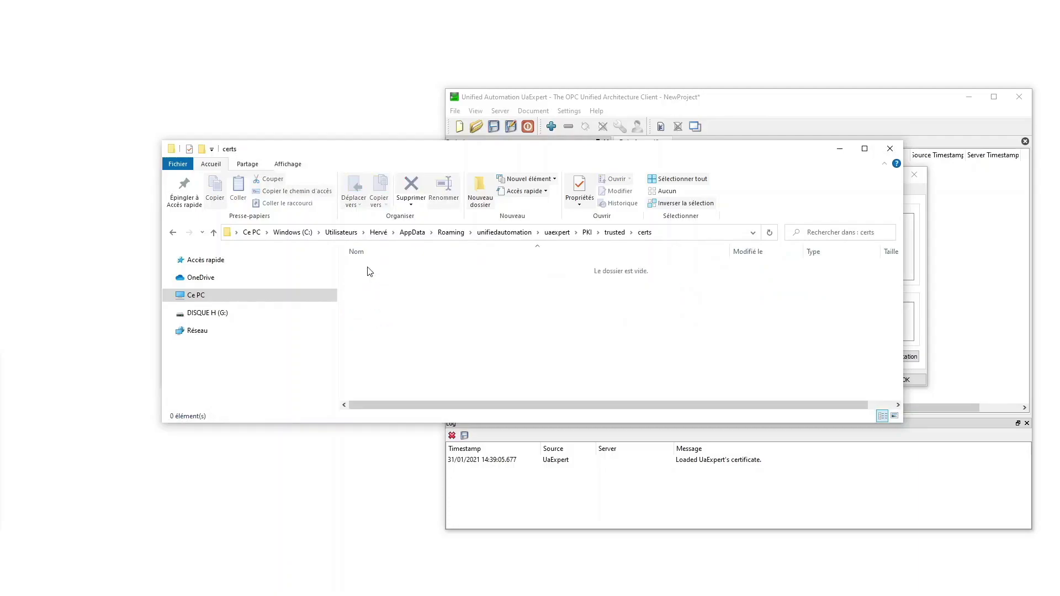
left_click(614, 233)
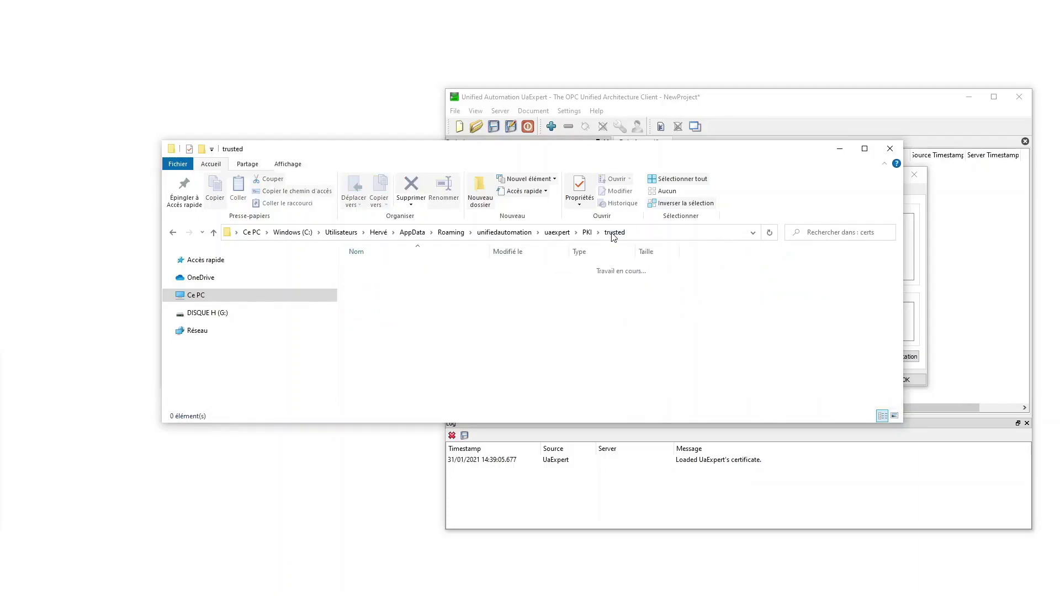
left_click(587, 233)
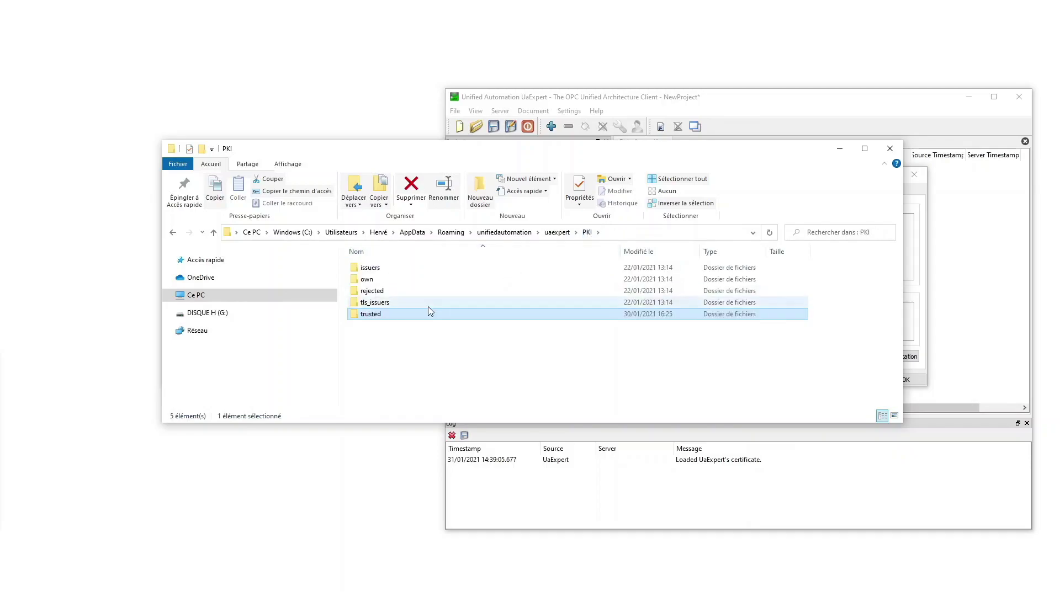
View the general information of uaexpert.der in the own/certs folder and close the certificate
double_click(369, 280)
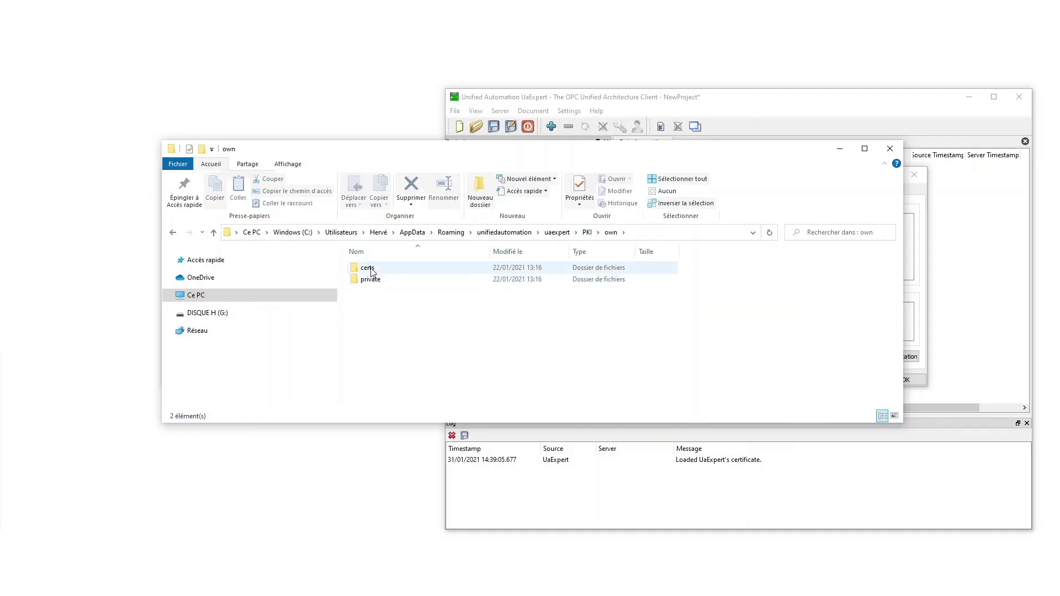
double_click(367, 270)
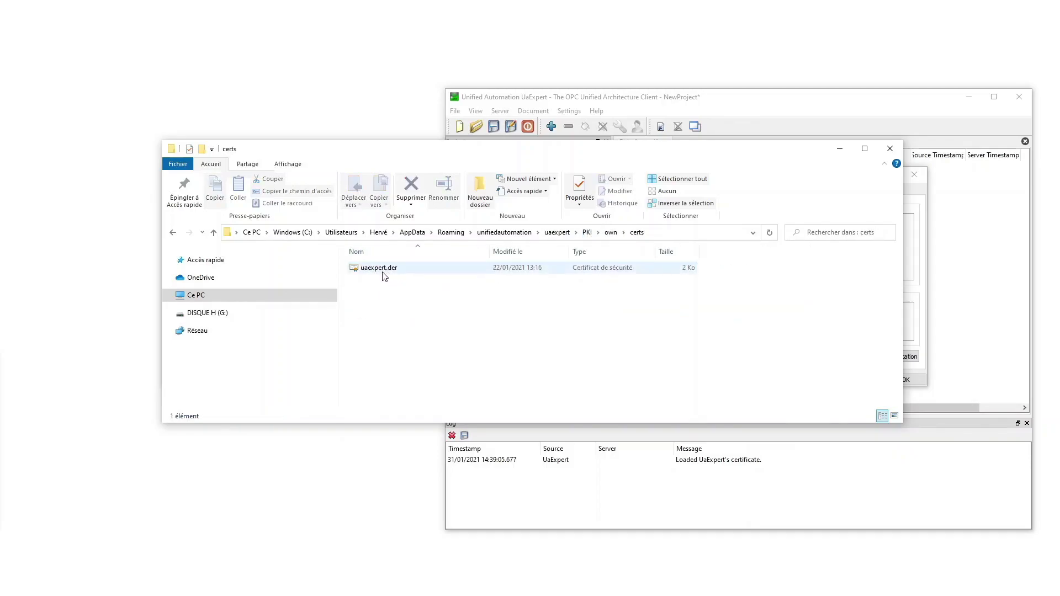
left_click(383, 272)
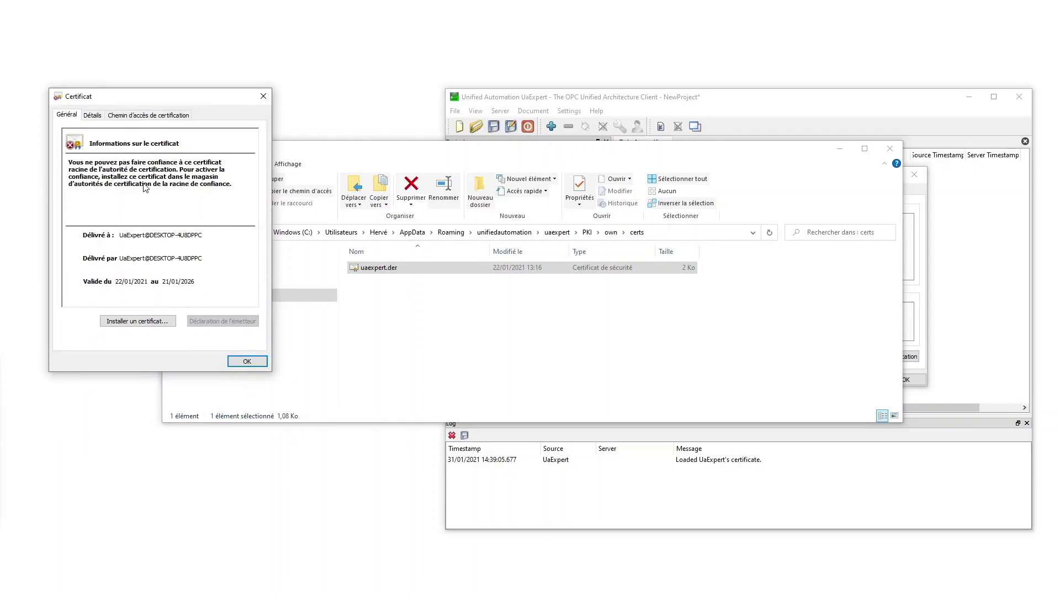
left_click(249, 362)
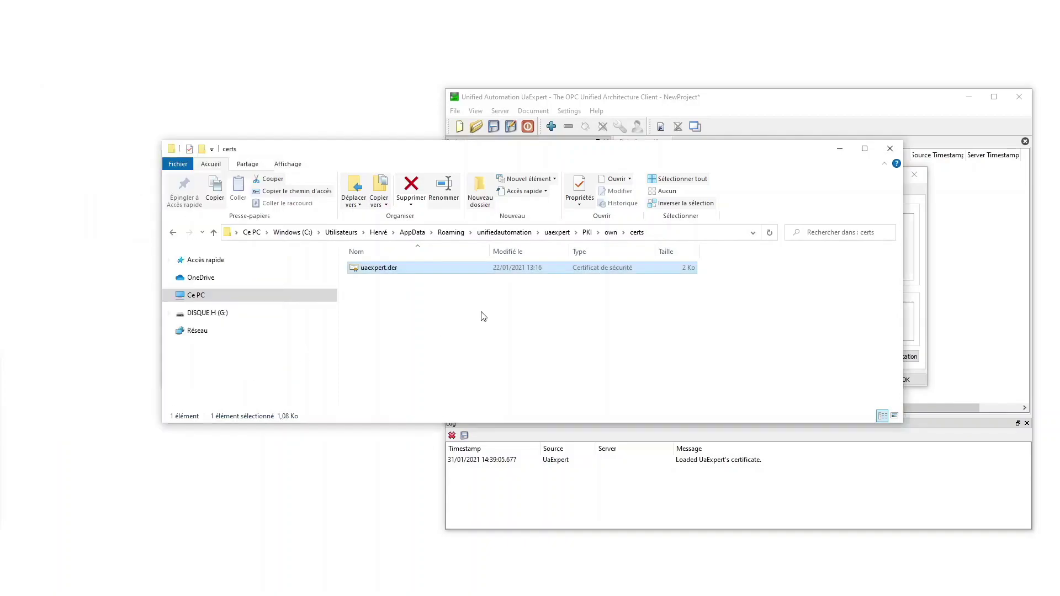
Open uaexpert_key.pem from the own/private folder in Notepad, examine the key body and header, and close it
left_click(610, 233)
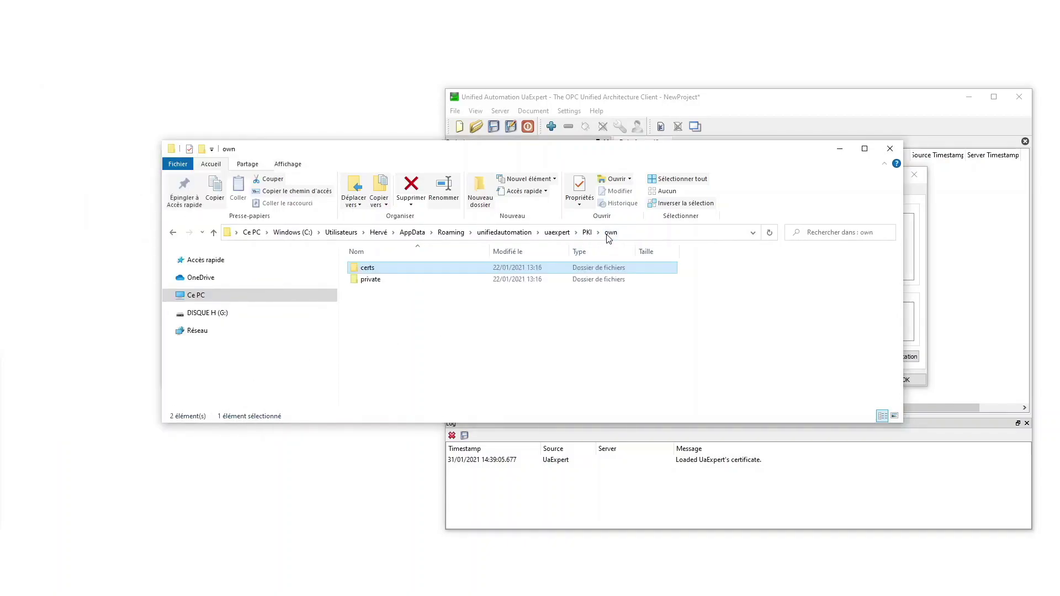
double_click(369, 280)
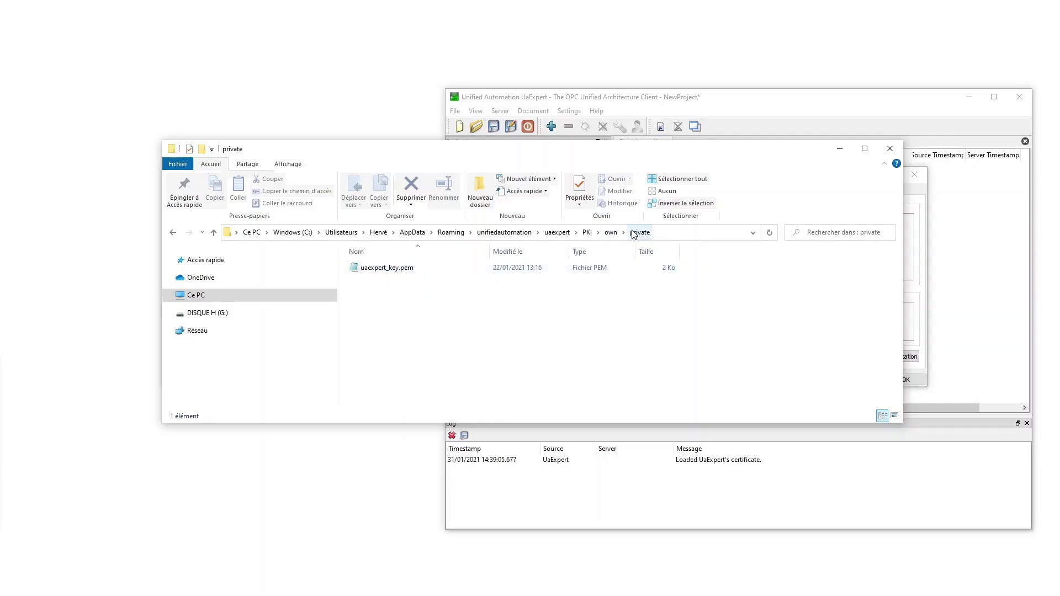
left_click(379, 269)
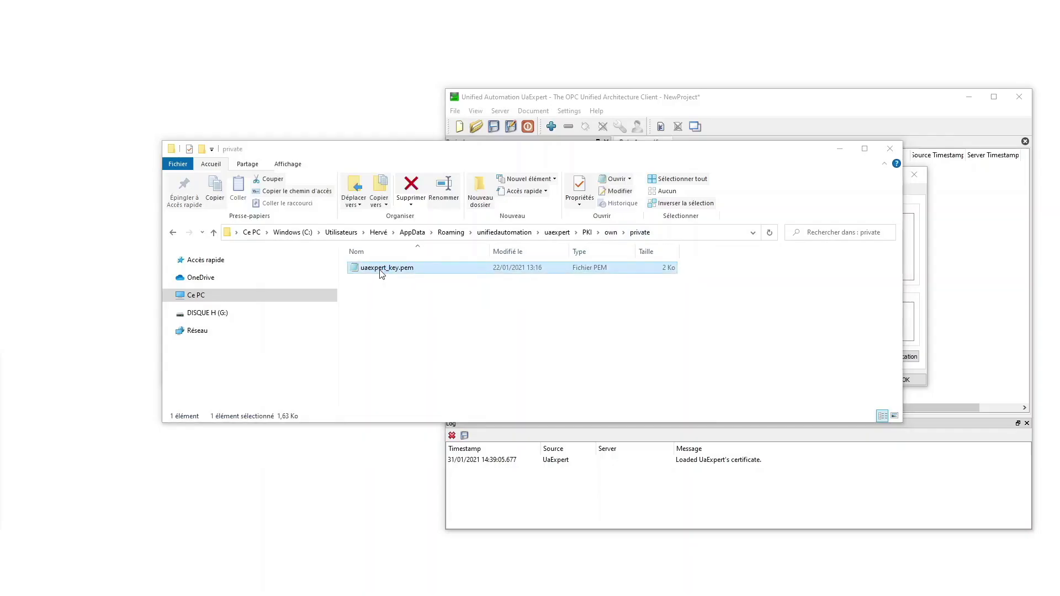
key("Return")
left_click_drag(185, 225, 716, 127)
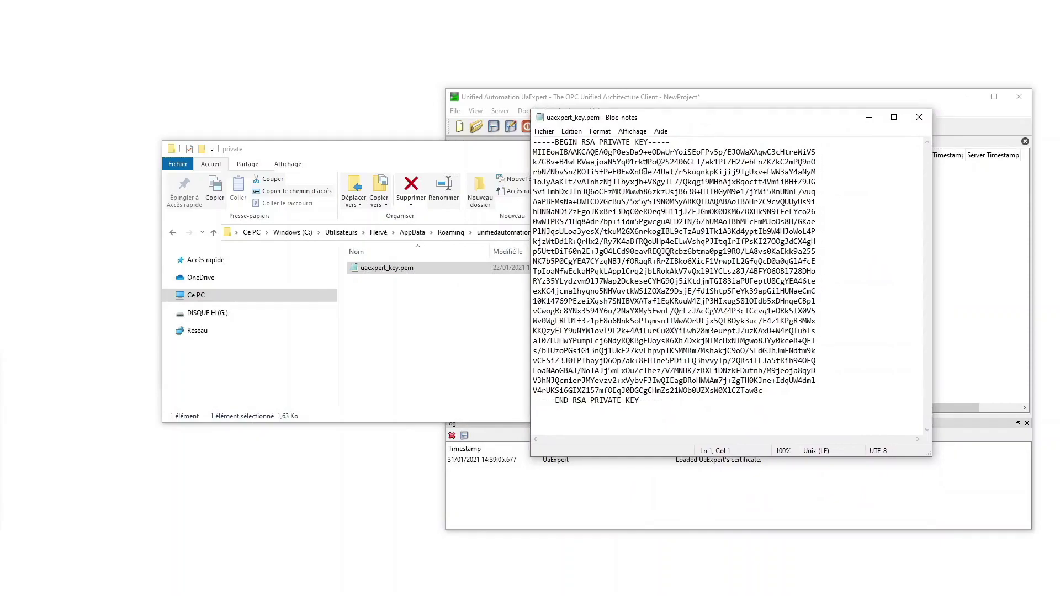
left_click_drag(535, 152, 765, 393)
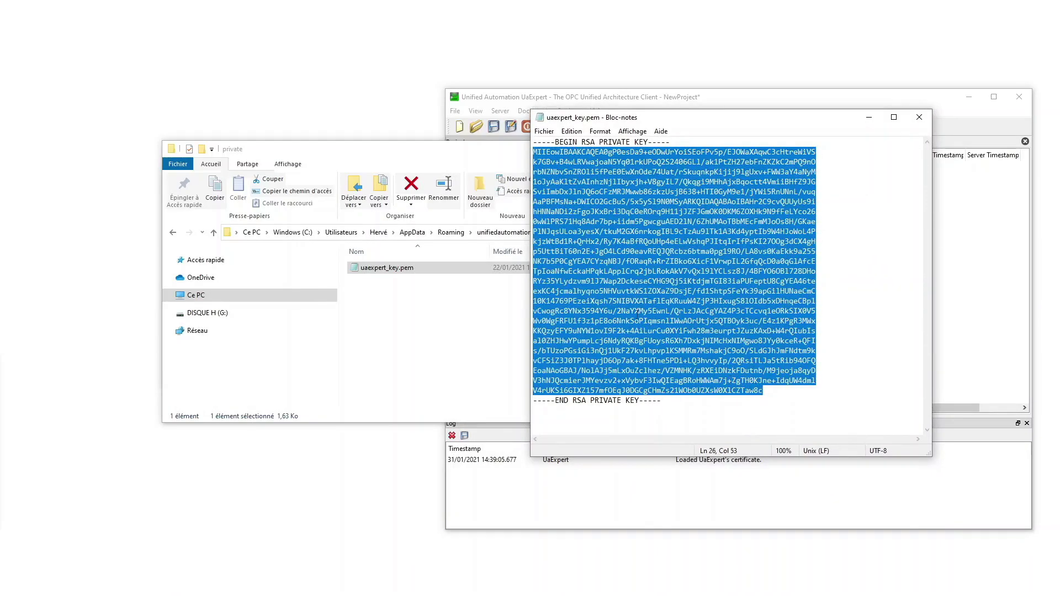
left_click_drag(583, 144, 617, 143)
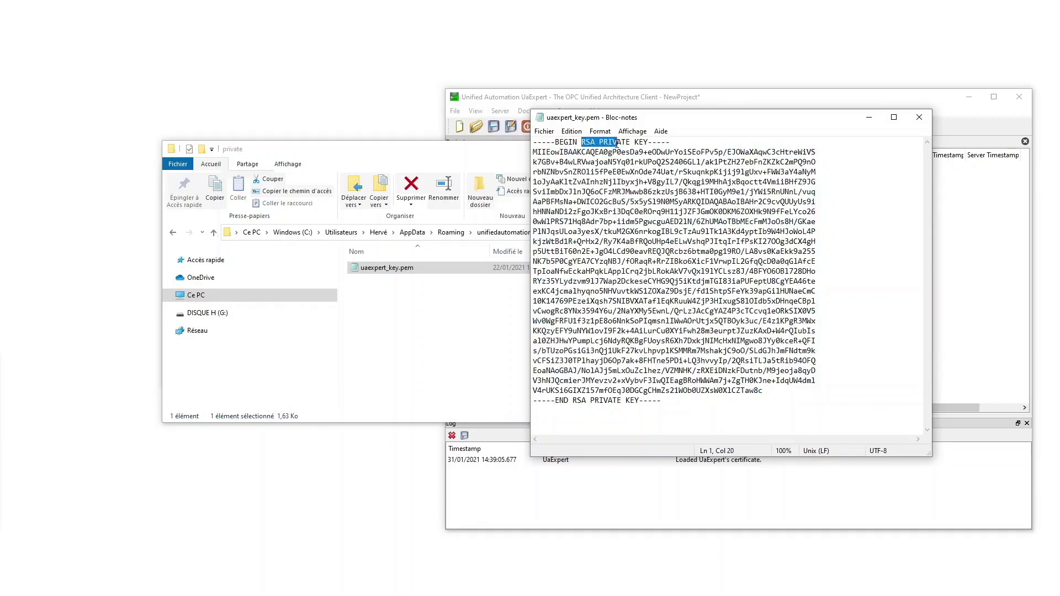
left_click(927, 119)
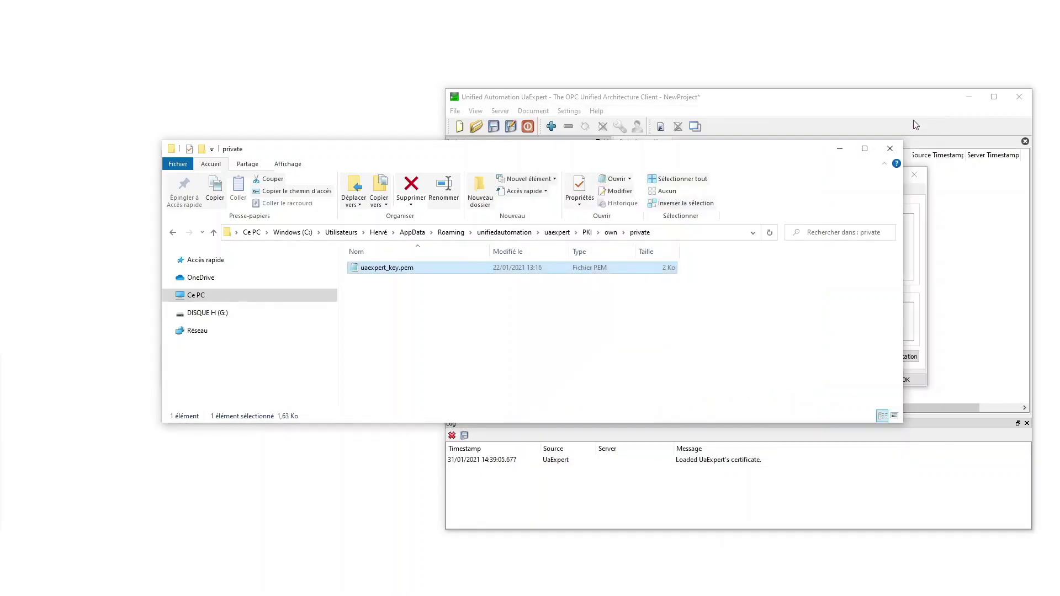
Reopen uaexpert.der from own/certs, inspect its expiry date and public key in the certificate details, and close it
left_click(611, 237)
double_click(368, 271)
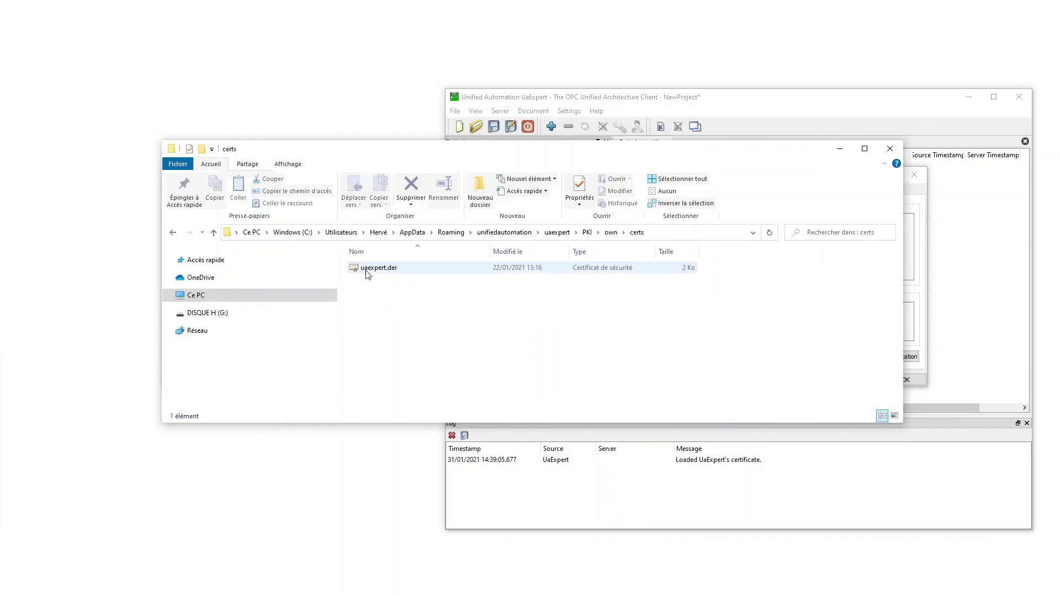
left_click(382, 275)
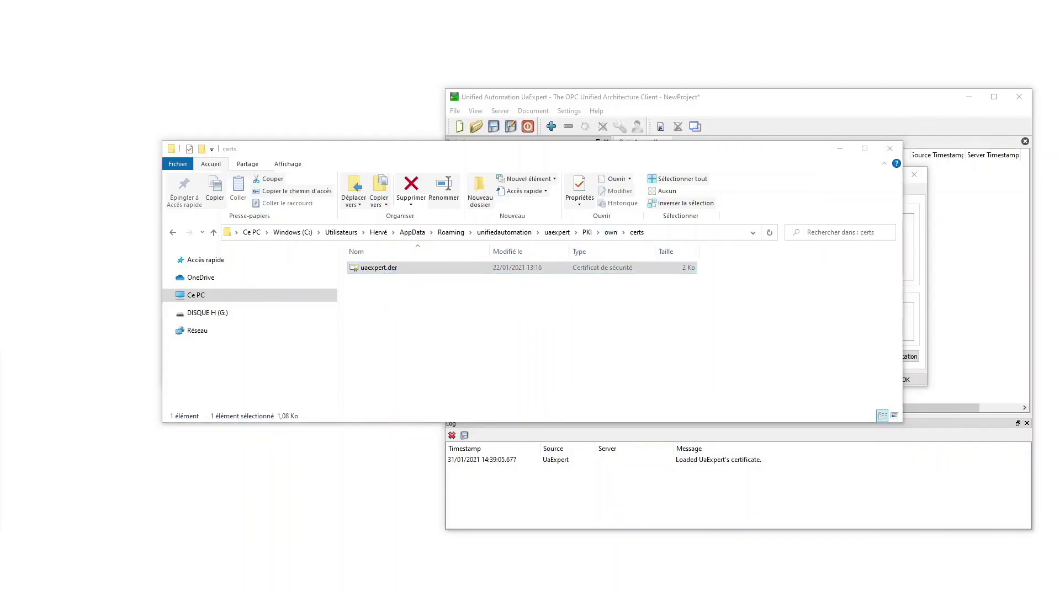
left_click_drag(398, 65, 467, 119)
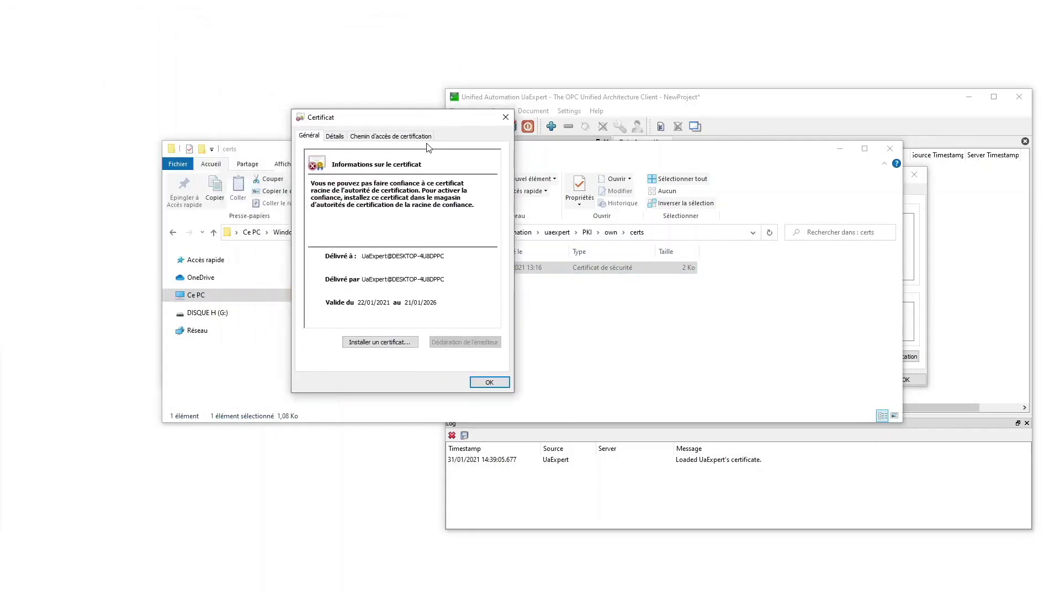
left_click(335, 136)
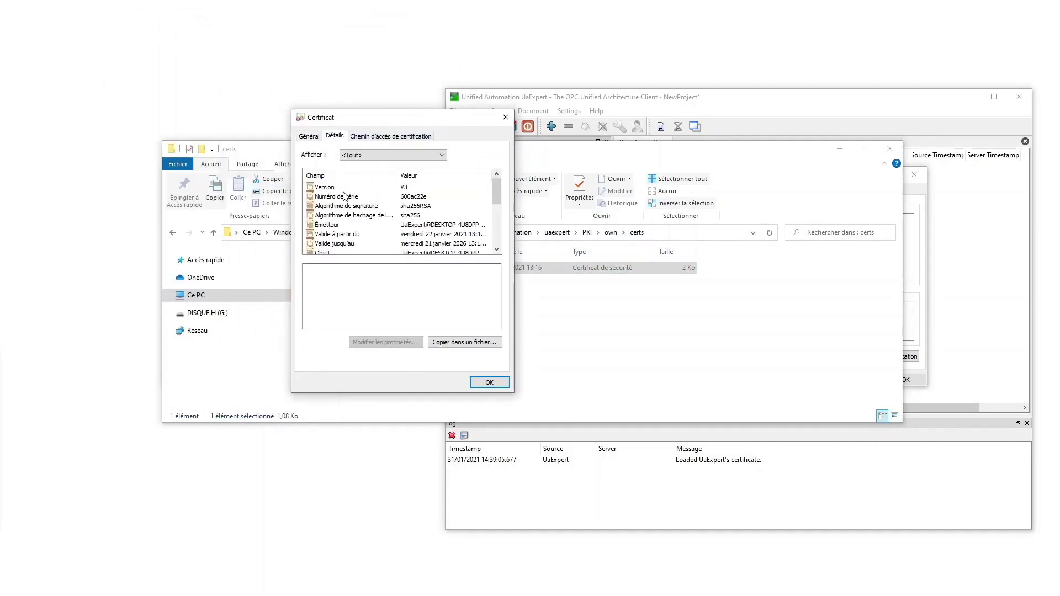
left_click(346, 244)
scroll(347, 231, "down", 2)
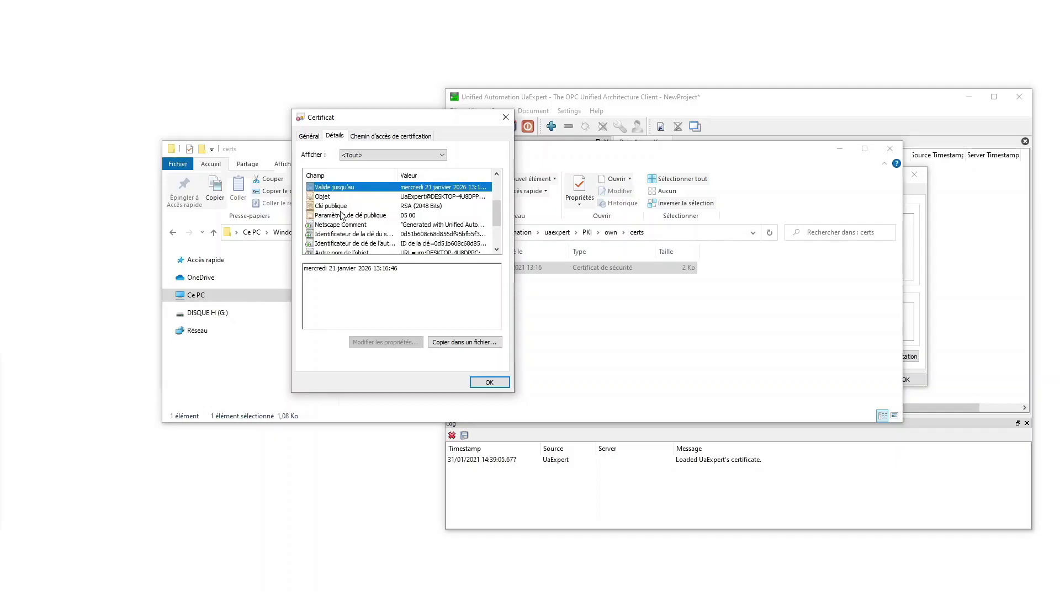
left_click(339, 207)
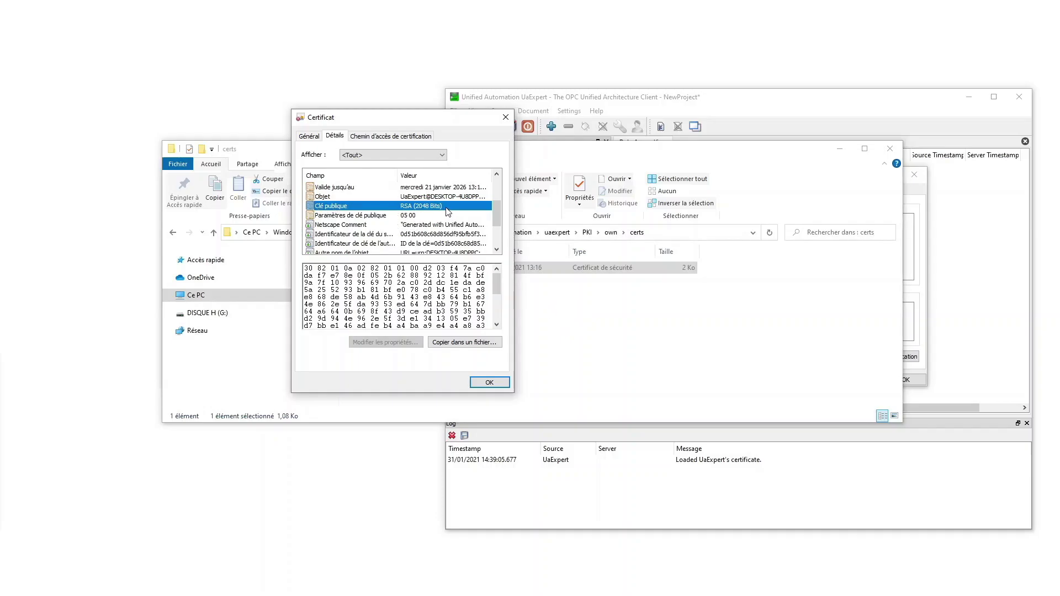
left_click(506, 117)
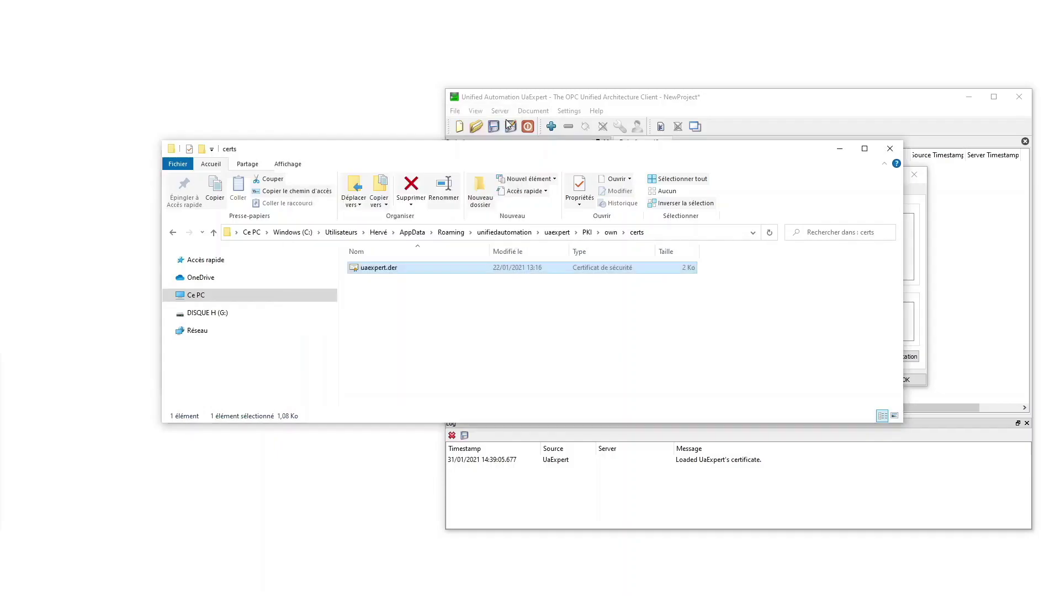
Return to the own folder of UaExpert's PKI store and open its private folder
left_click(611, 232)
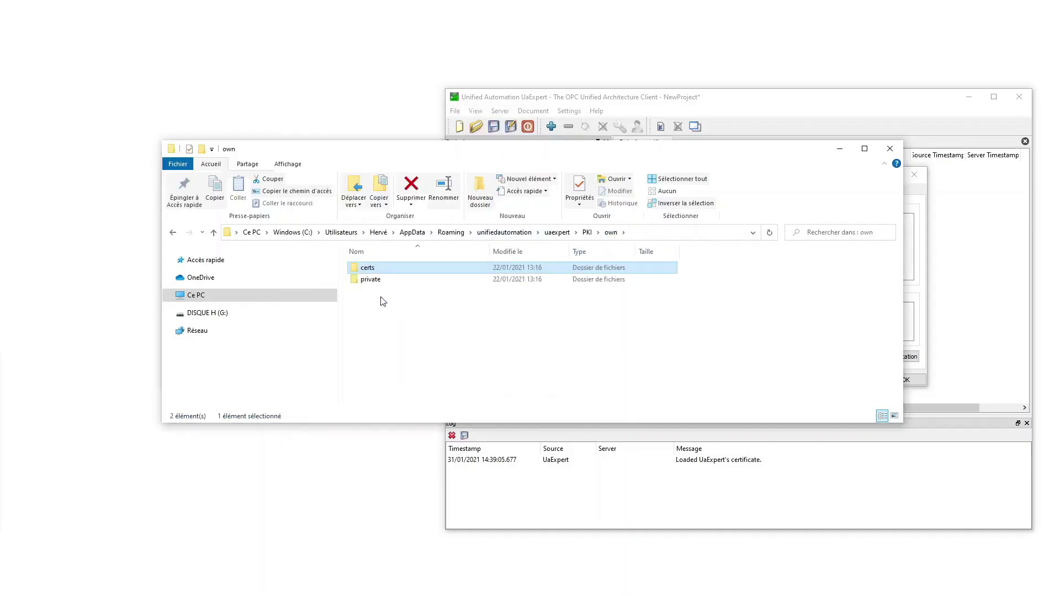
left_click(368, 281)
double_click(369, 281)
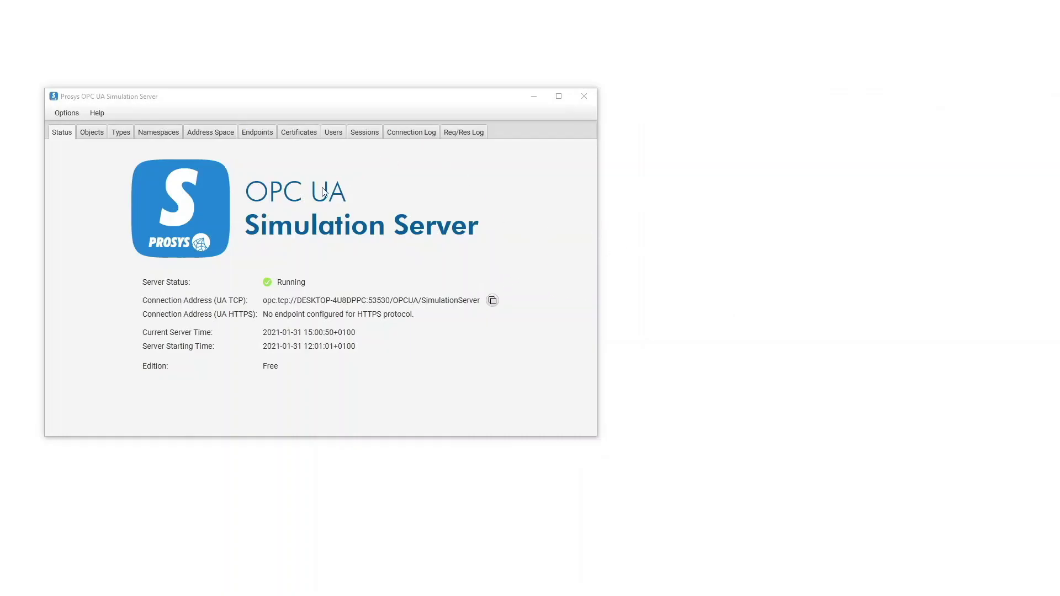
In the Prosys OPC UA Simulation Server, select the DESKTOP-4U8DPPC own certificate and open it in the OS certificate viewer
left_click(303, 137)
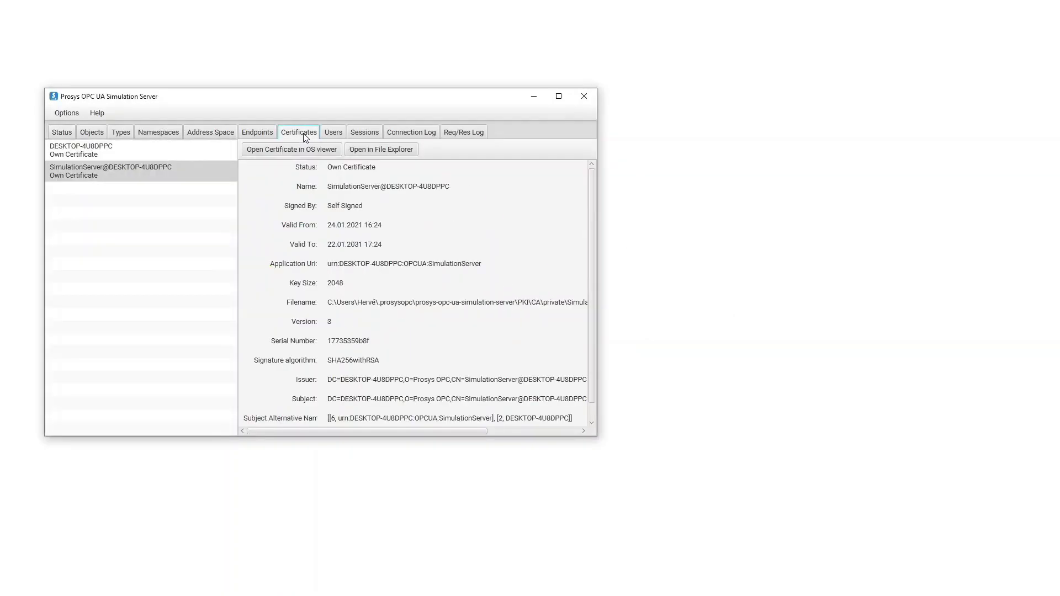
left_click(165, 158)
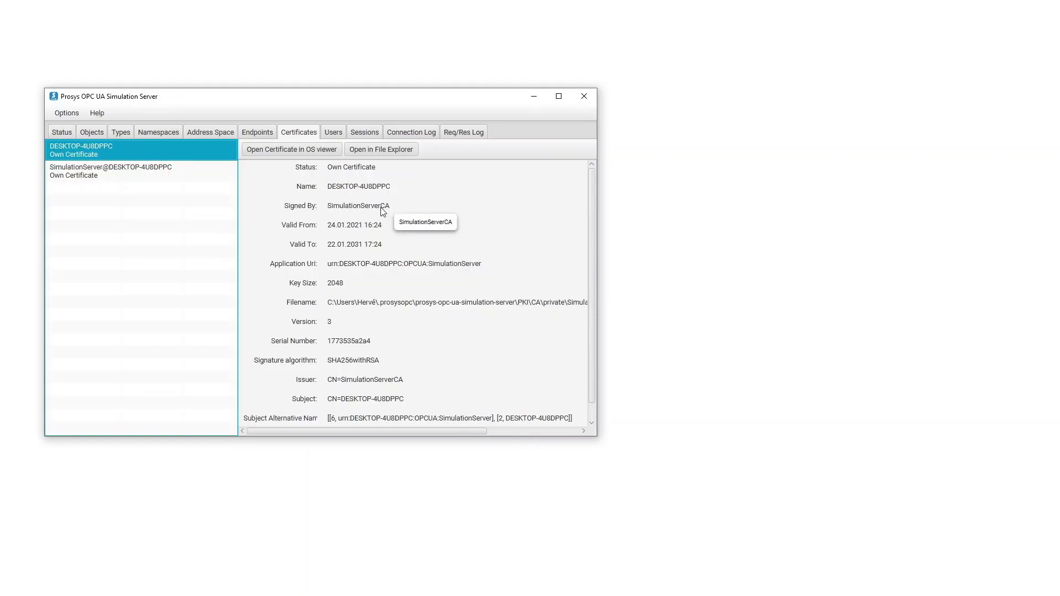
left_click(325, 151)
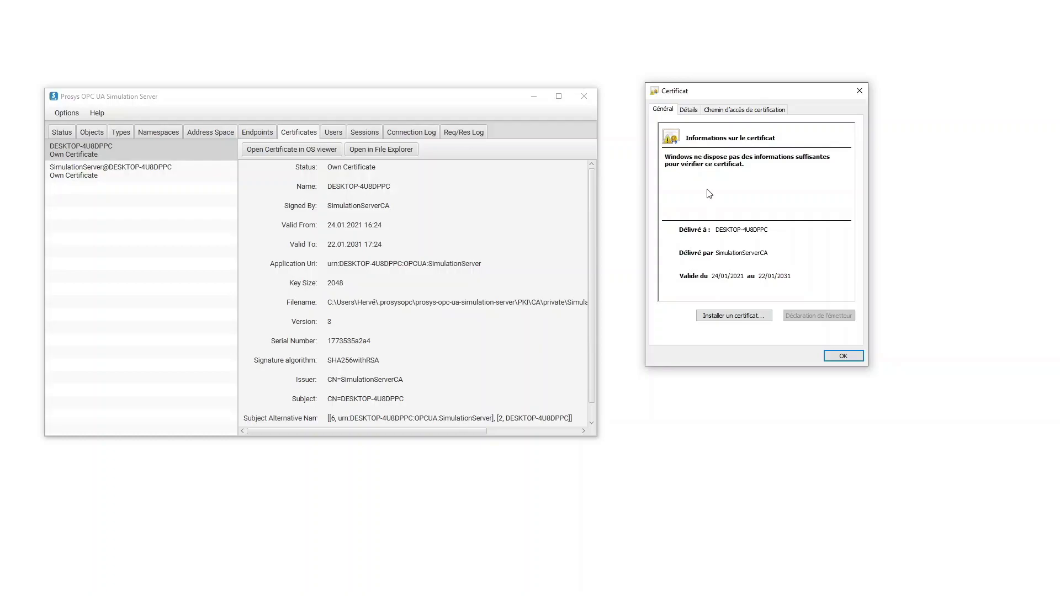
Inspect the DESKTOP-4U8DPPC certificate's certification path, general information and issuer field, and close the certificate
left_click(725, 111)
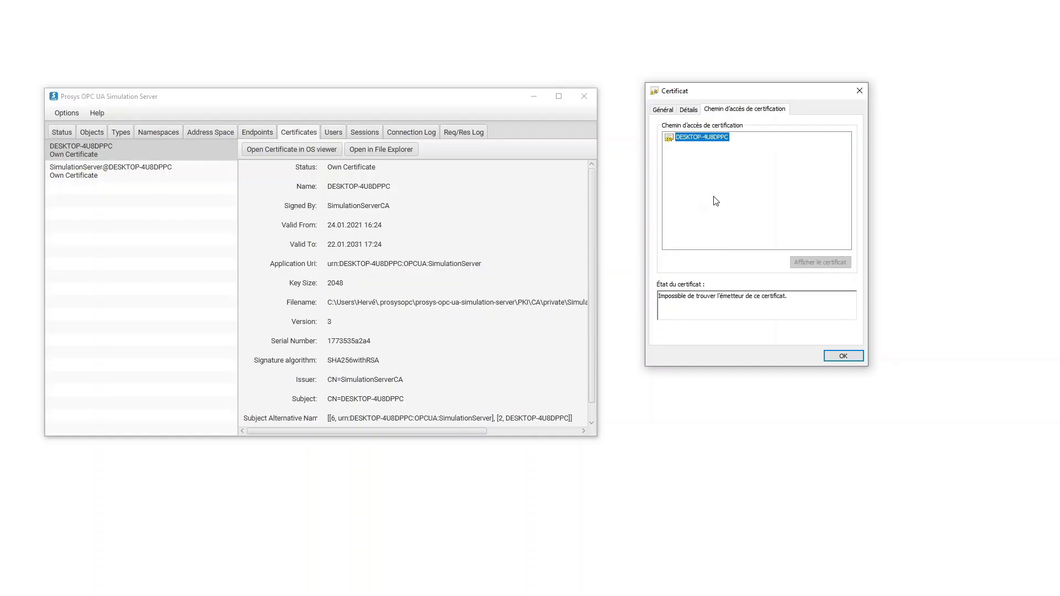
left_click(666, 110)
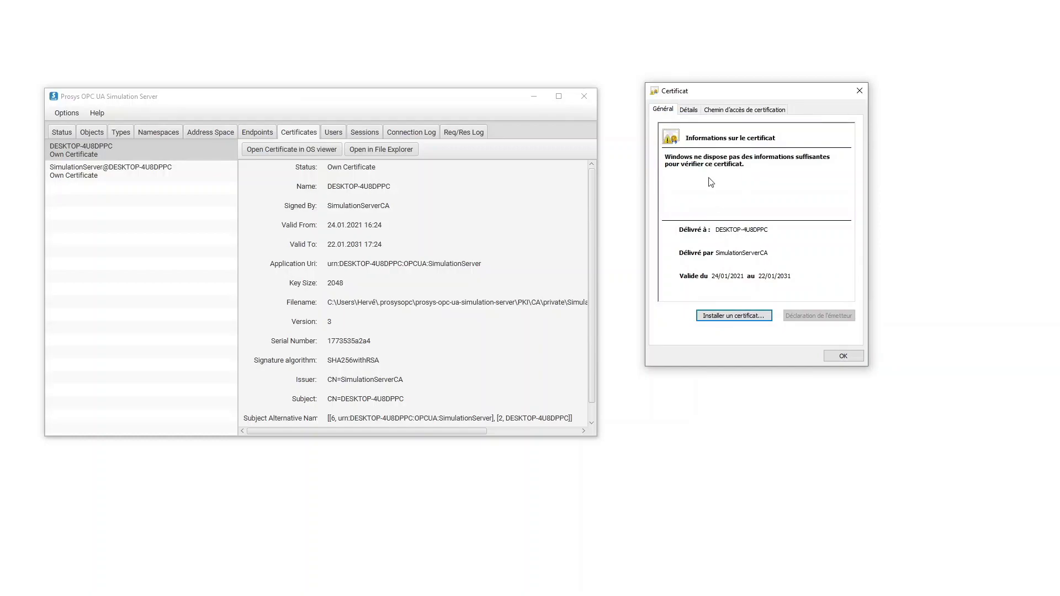
left_click(691, 111)
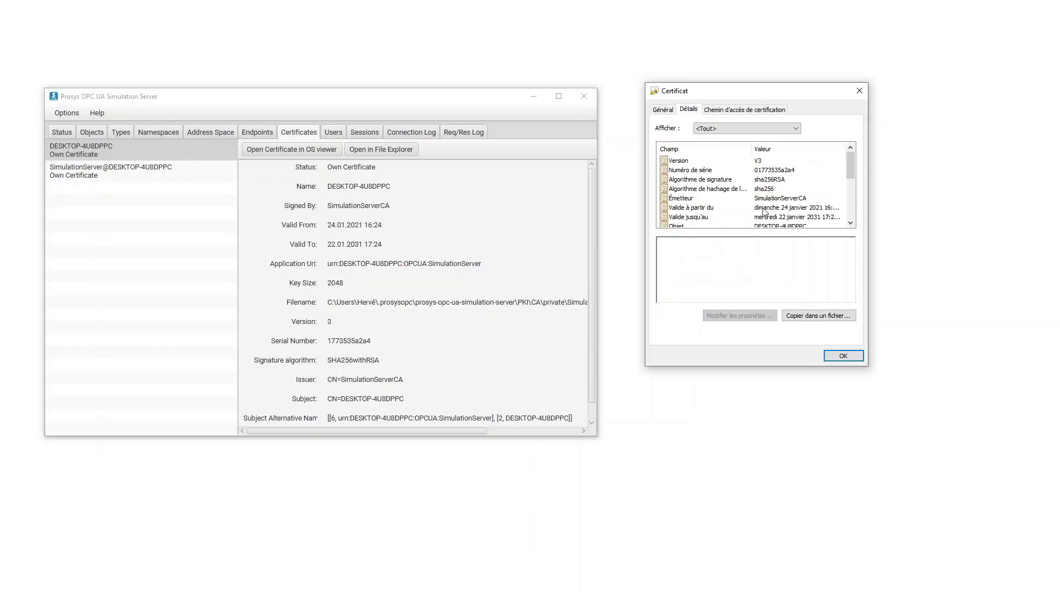
left_click(681, 200)
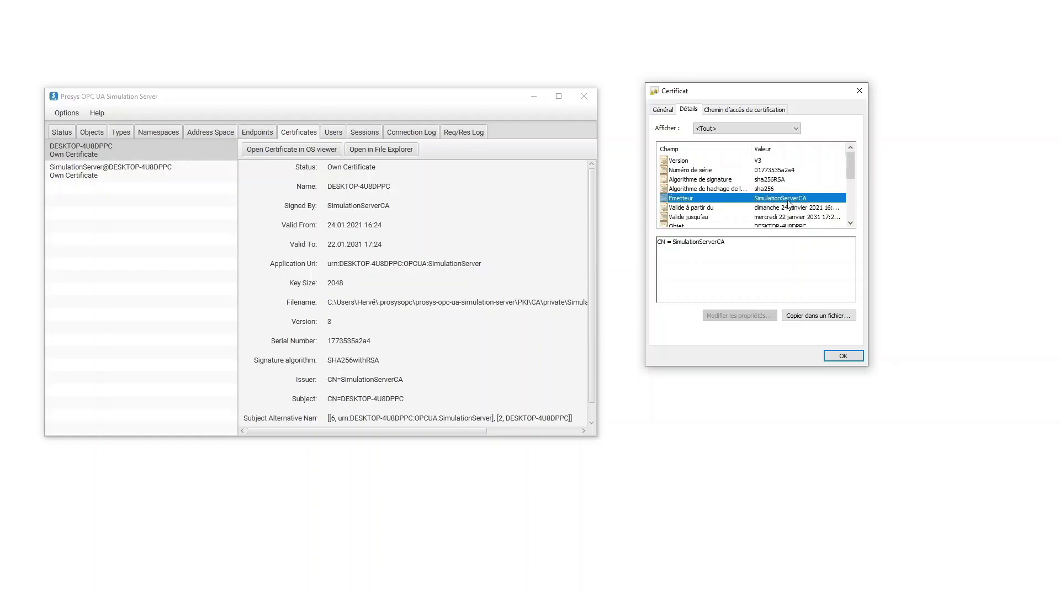
left_click(663, 111)
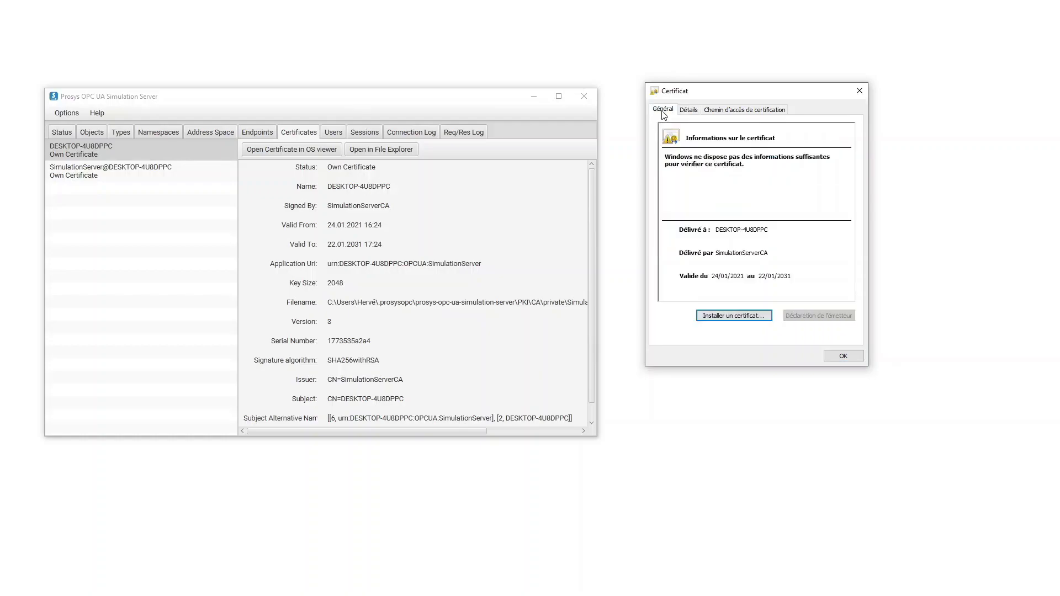
left_click(746, 316)
left_click(853, 96)
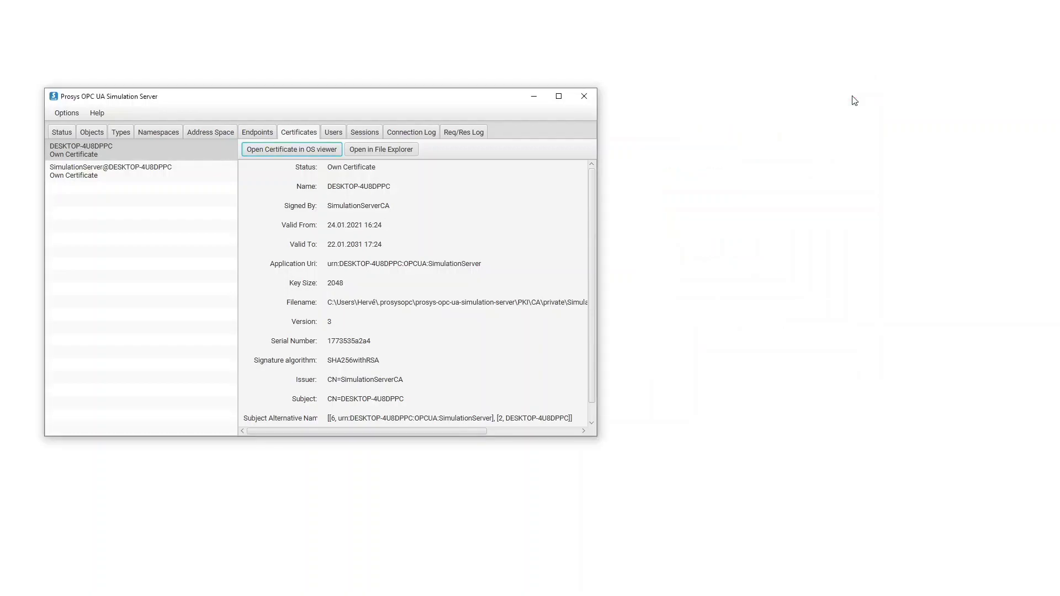
Compare the two own certificates, view the SimulationServer@DESKTOP-4U8DPPC certificate in the OS viewer beside the server window, and close it
left_click(104, 177)
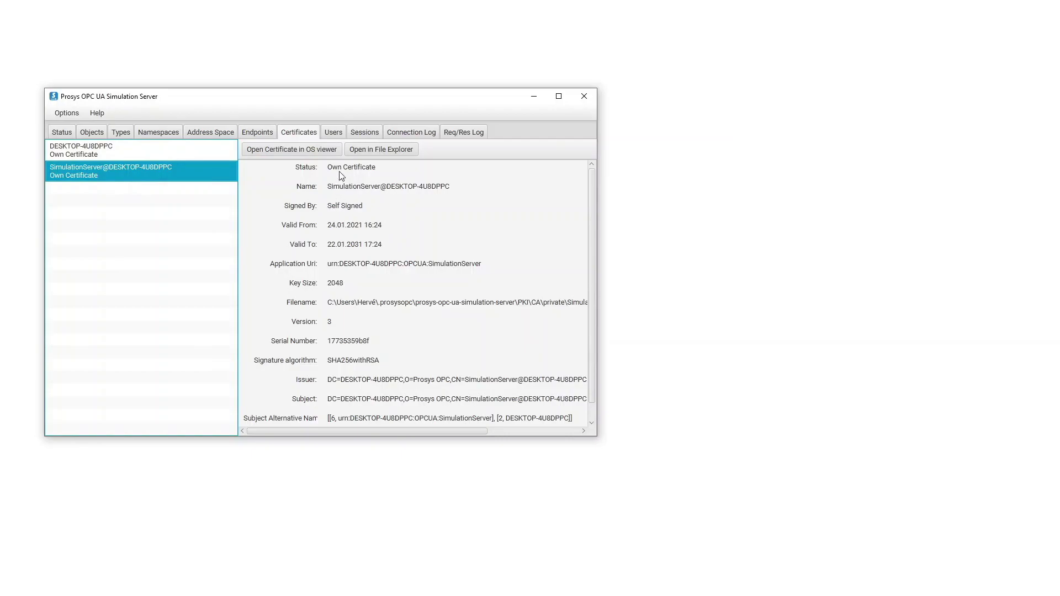
left_click(138, 153)
left_click(149, 175)
left_click(141, 151)
left_click(143, 174)
left_click(300, 151)
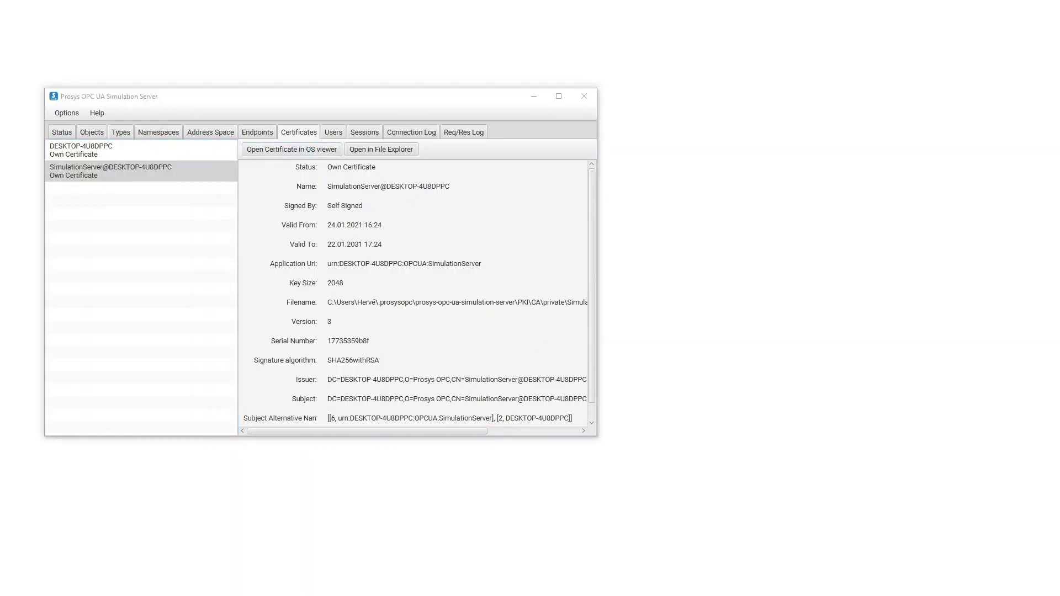
left_click_drag(627, 48, 778, 107)
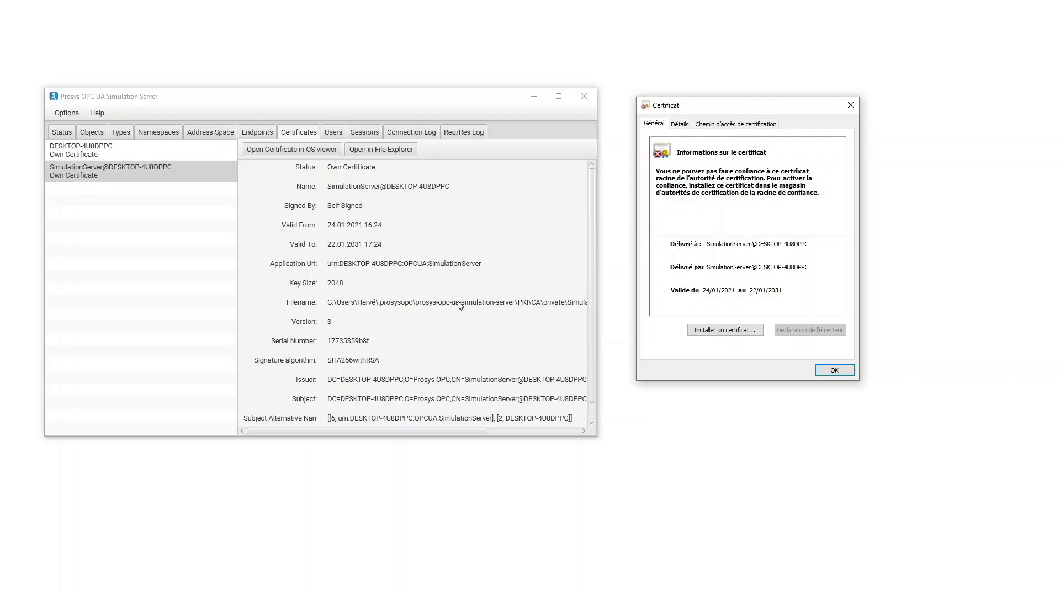
left_click(851, 105)
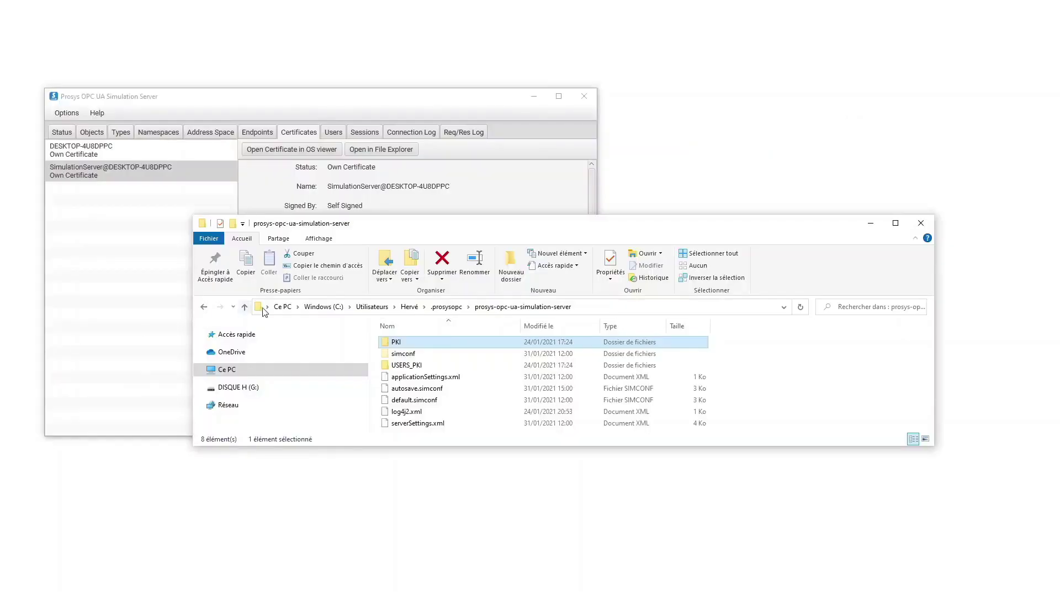
Browse the simulation server's PKI/CA folder in File Explorer, check its certs subfolder, and open the private subfolder
double_click(397, 343)
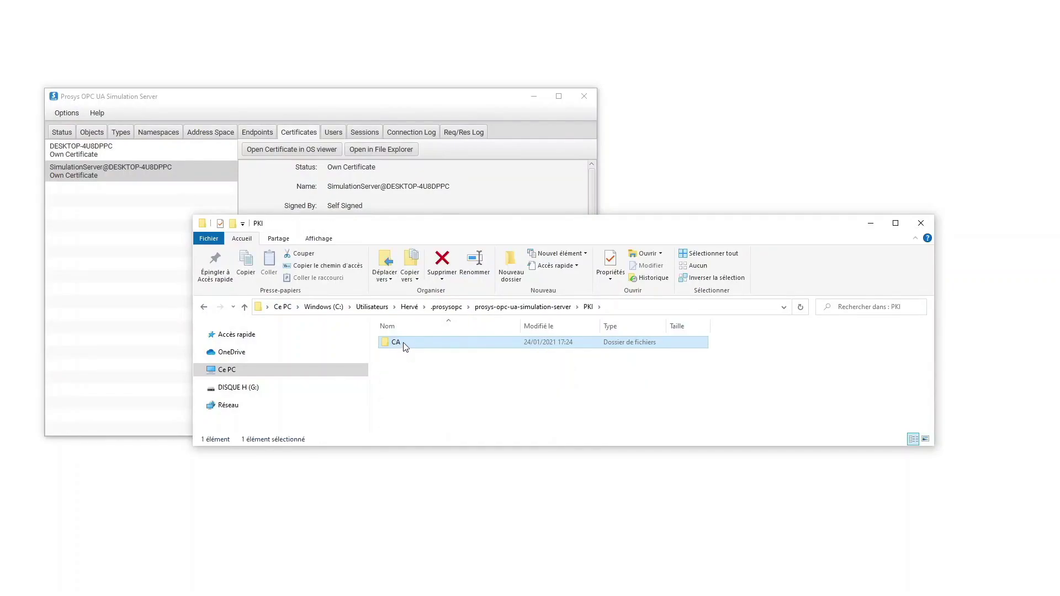
double_click(405, 344)
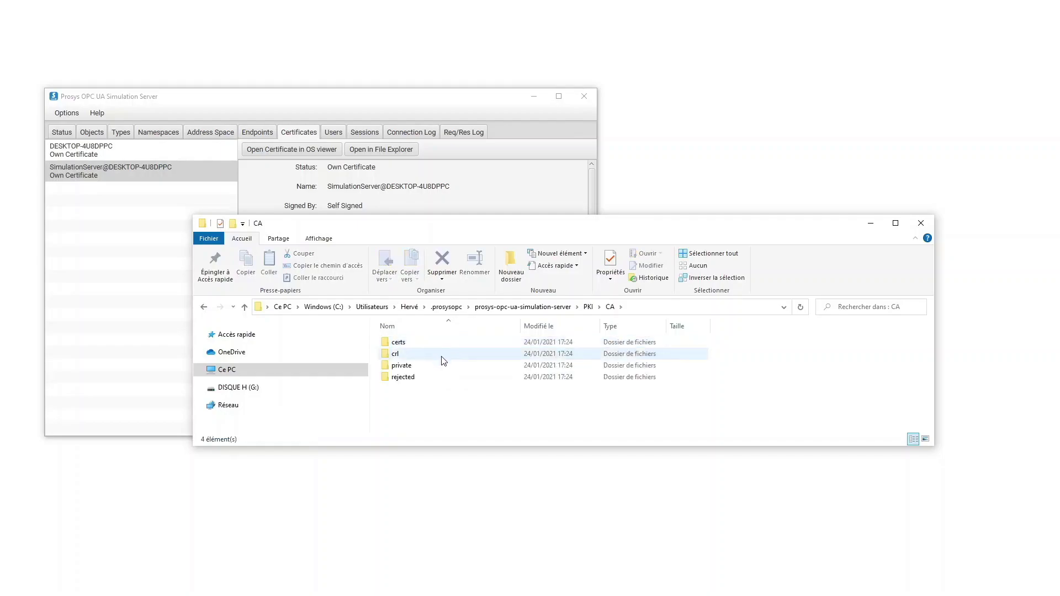
double_click(428, 343)
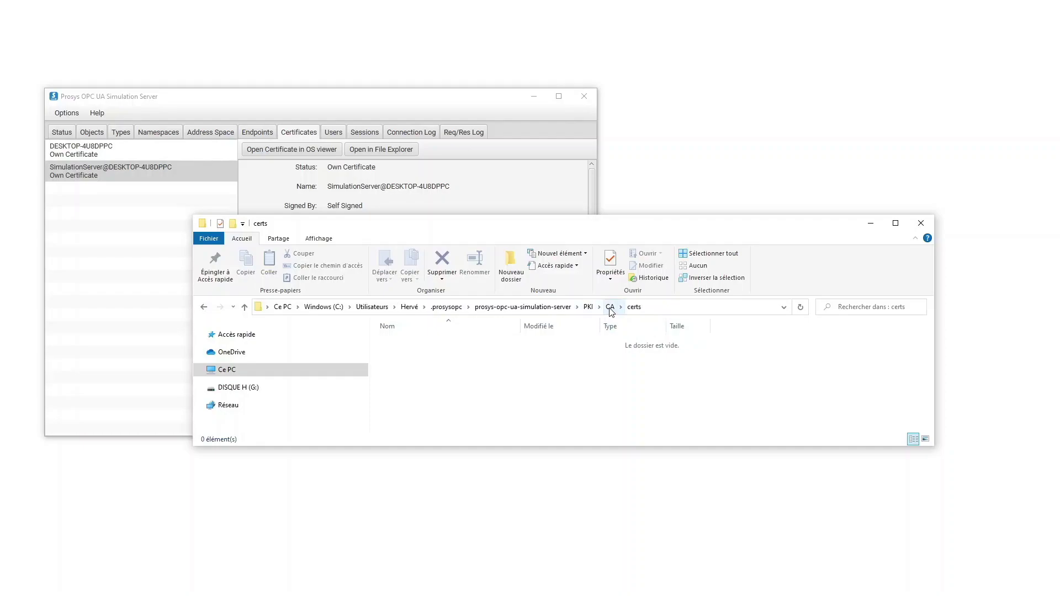
left_click(610, 308)
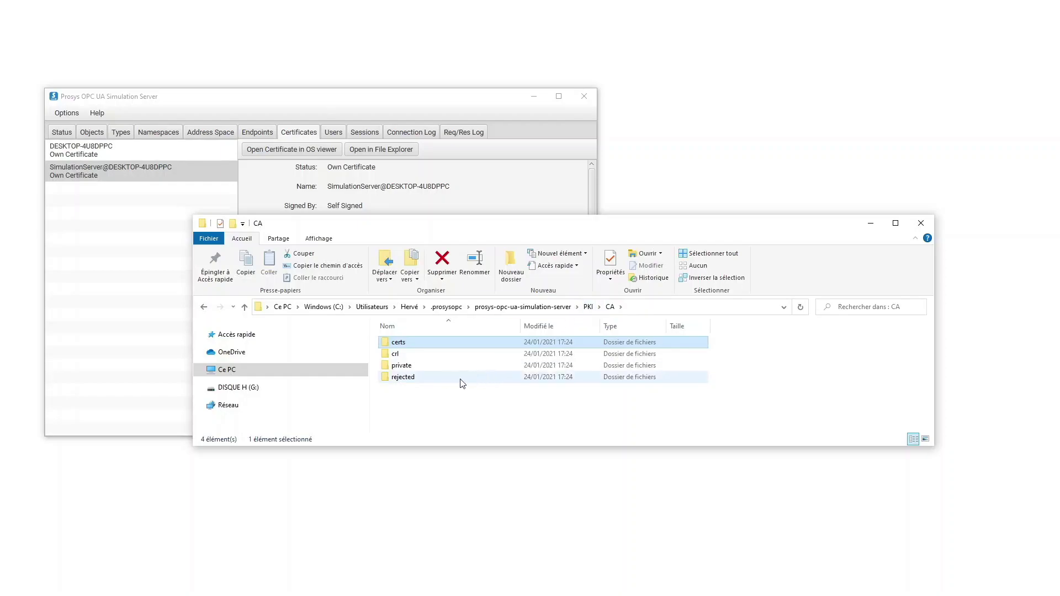
double_click(409, 366)
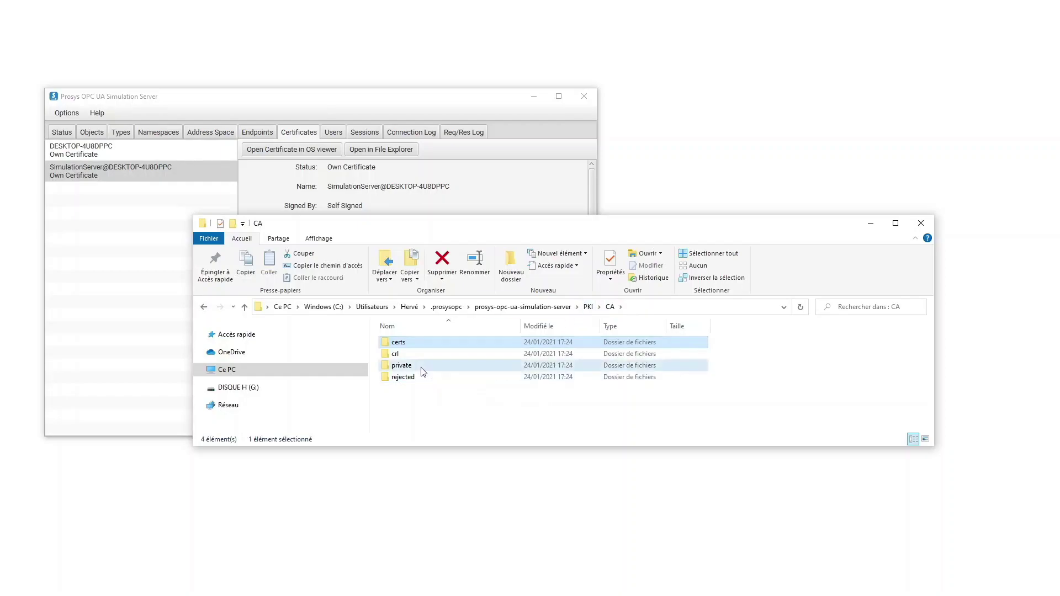
left_click_drag(551, 230, 550, 185)
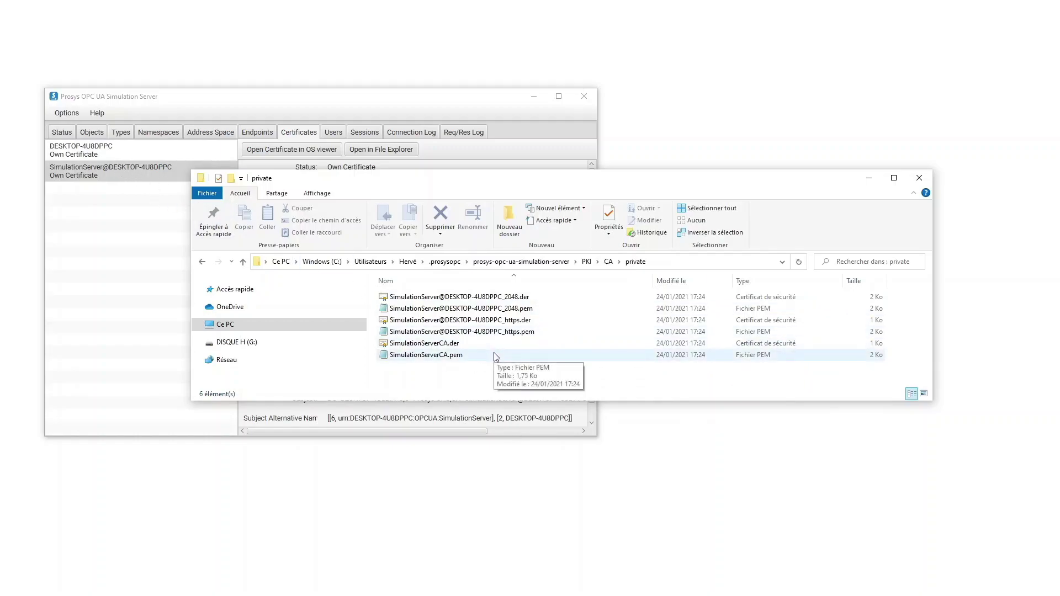
double_click(514, 323)
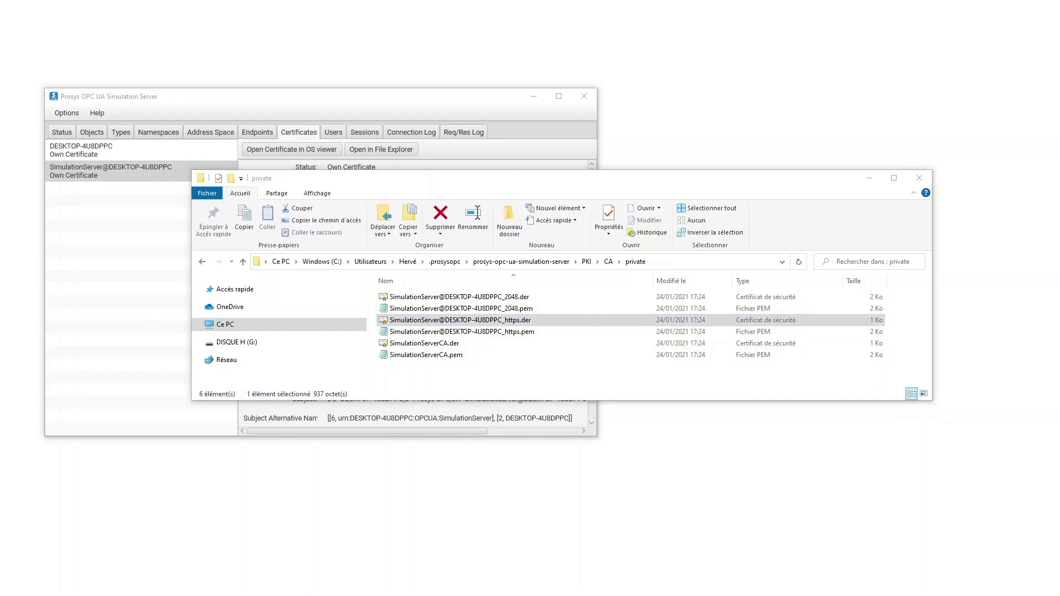
left_click_drag(679, 104, 739, 105)
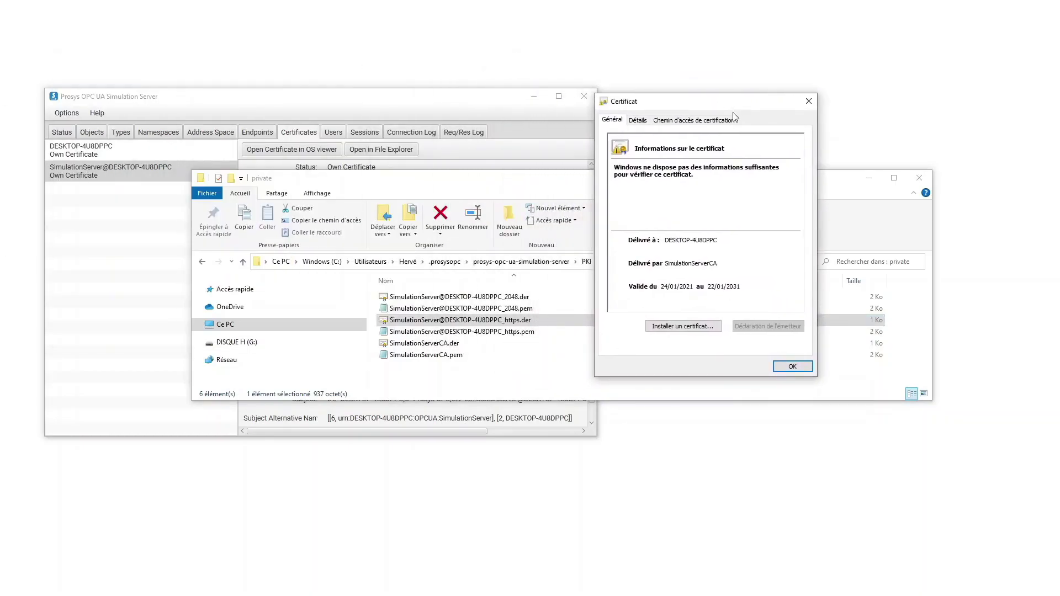
left_click(807, 103)
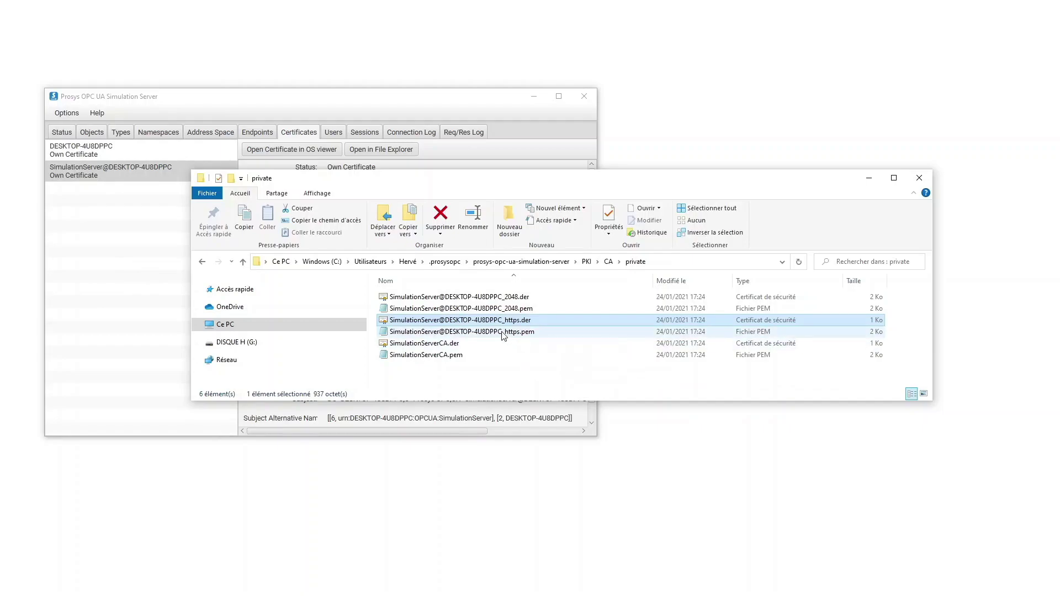
left_click(483, 311)
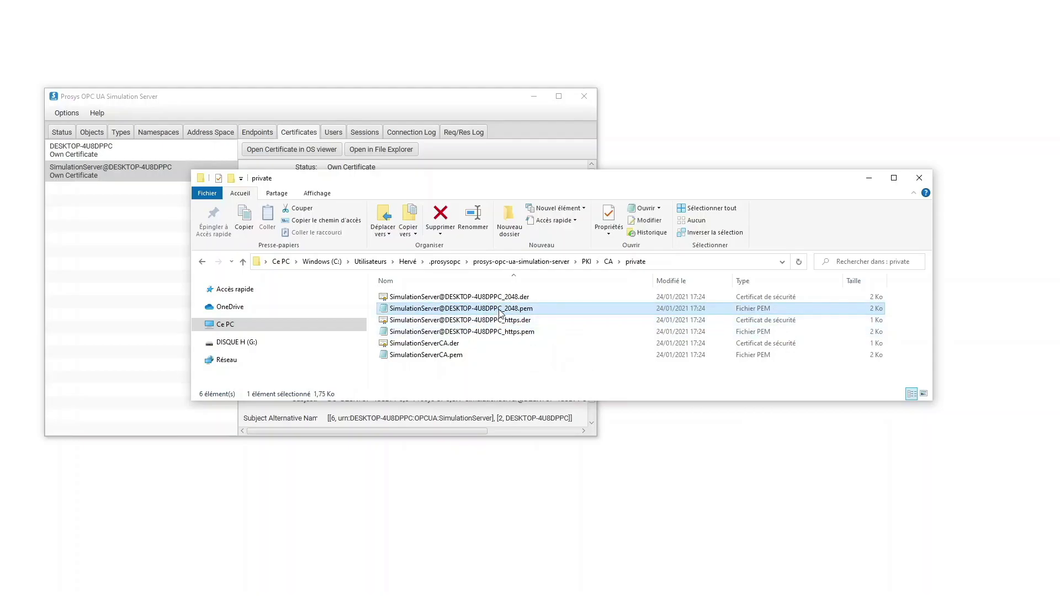
double_click(501, 312)
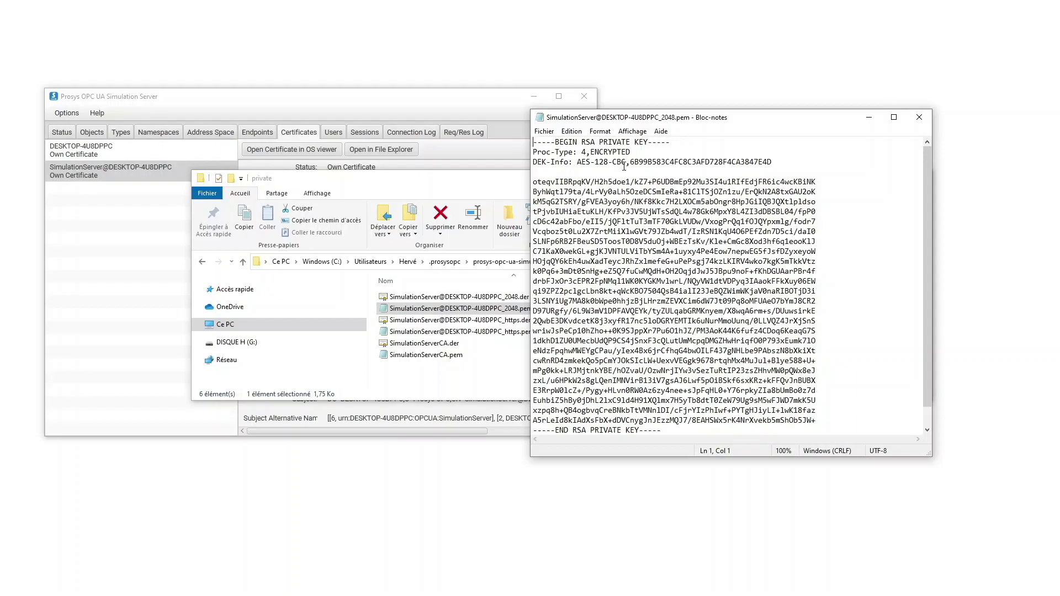
left_click(920, 118)
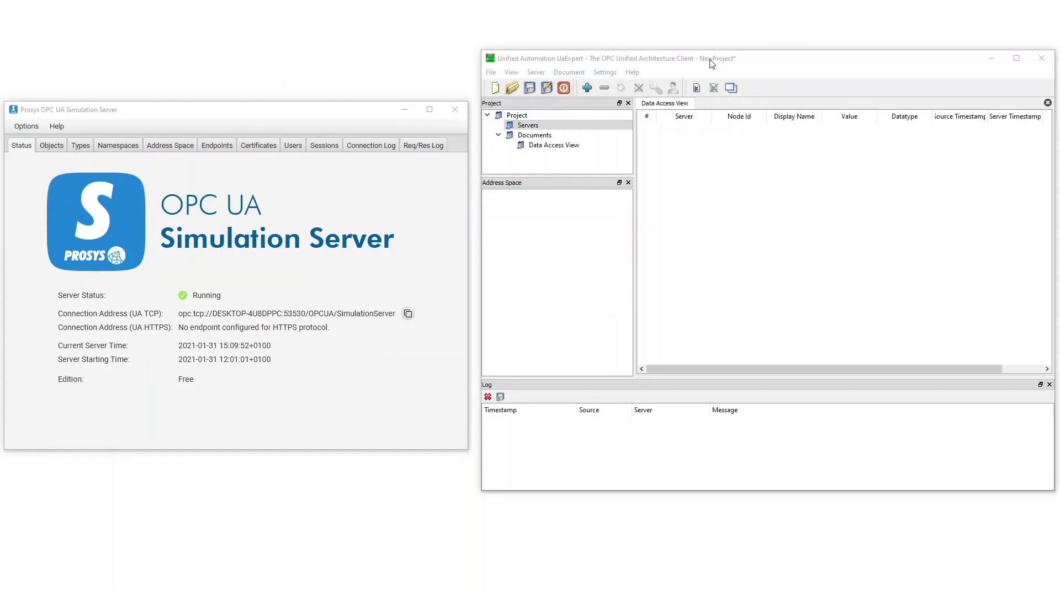
Start adding a server in UaExpert, expand opc.tcp://DESKTOP-4U8DPPC:53530/OPCUA/SimulationServer under Custom Discovery, and check it against the simulation server's connection address
double_click(556, 127)
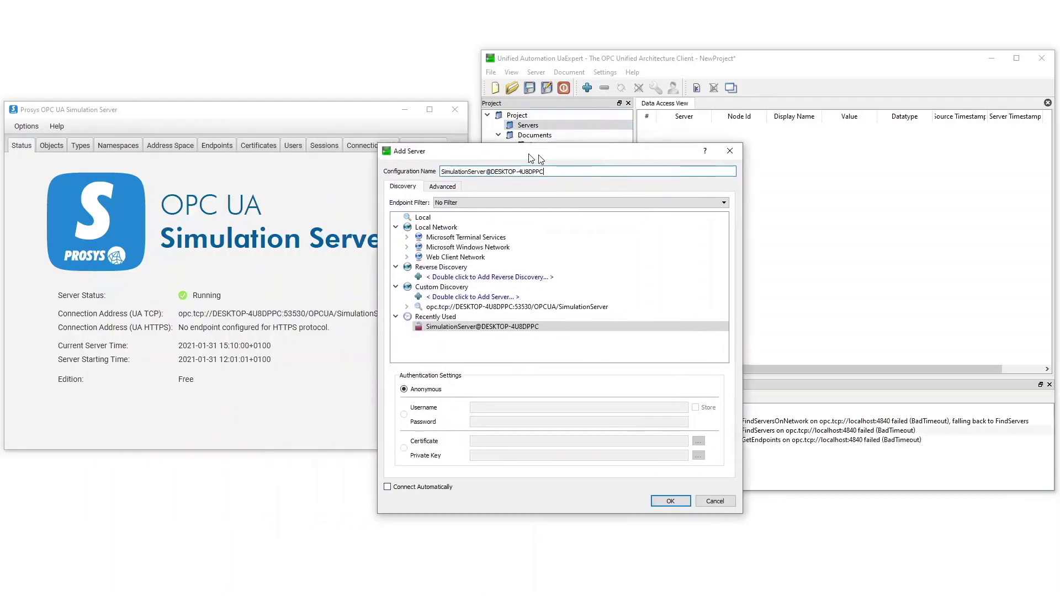
left_click_drag(786, 164, 823, 166)
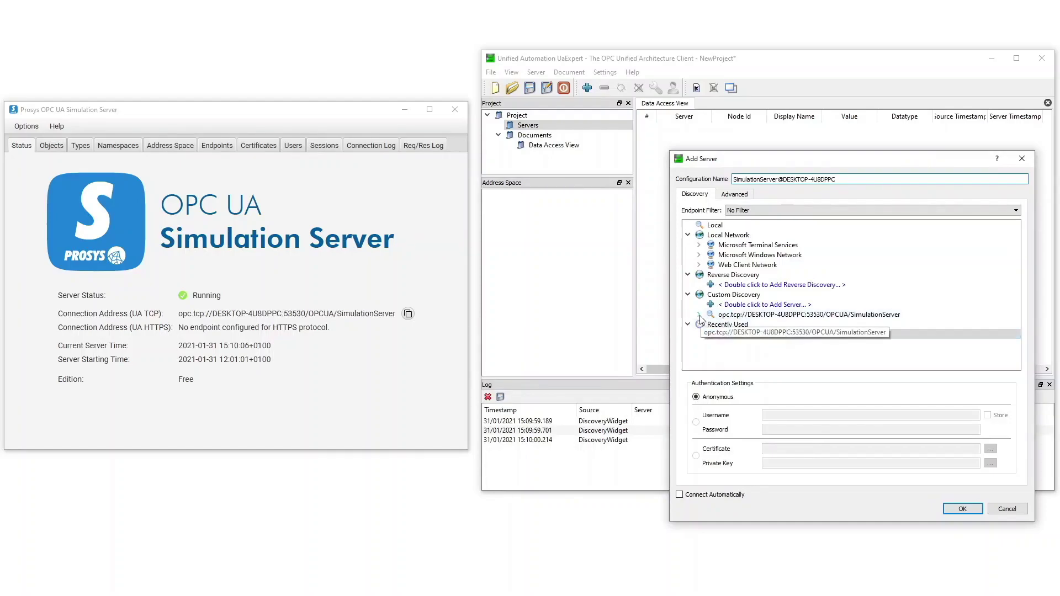
left_click(700, 315)
left_click(743, 325)
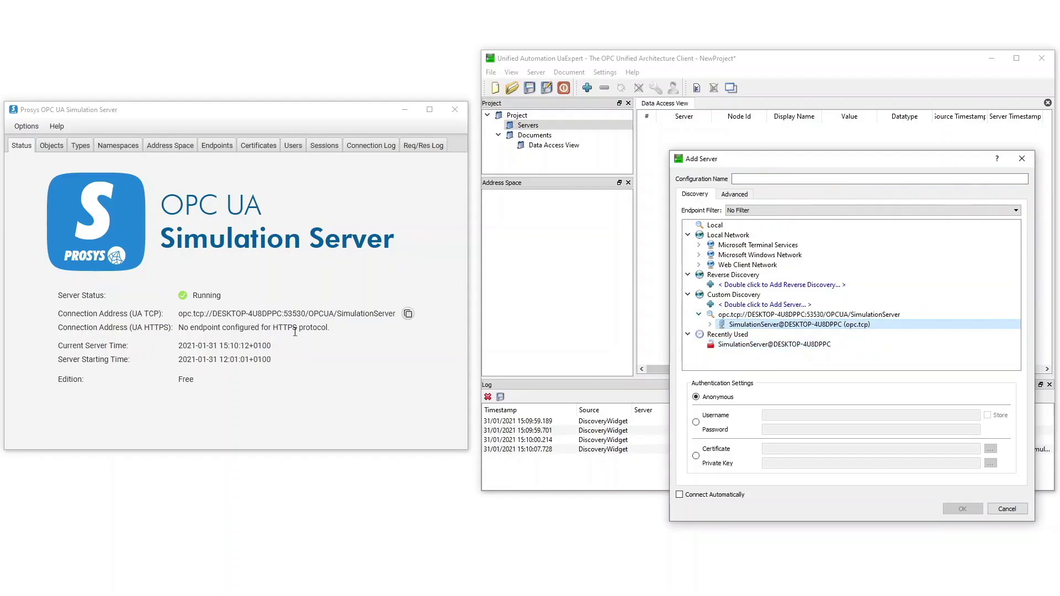
left_click(188, 311)
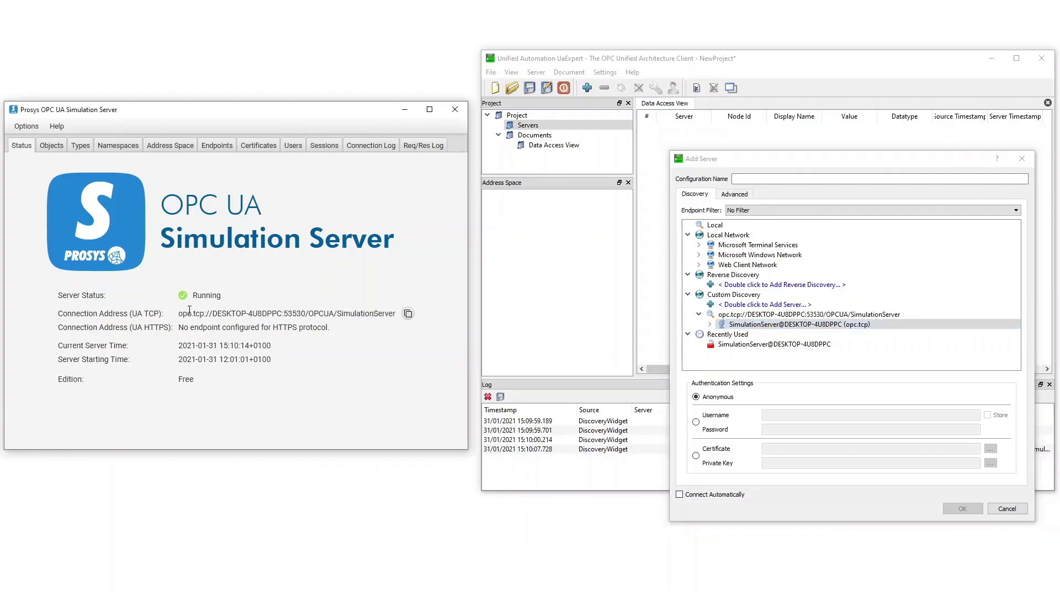
left_click_drag(189, 311, 227, 311)
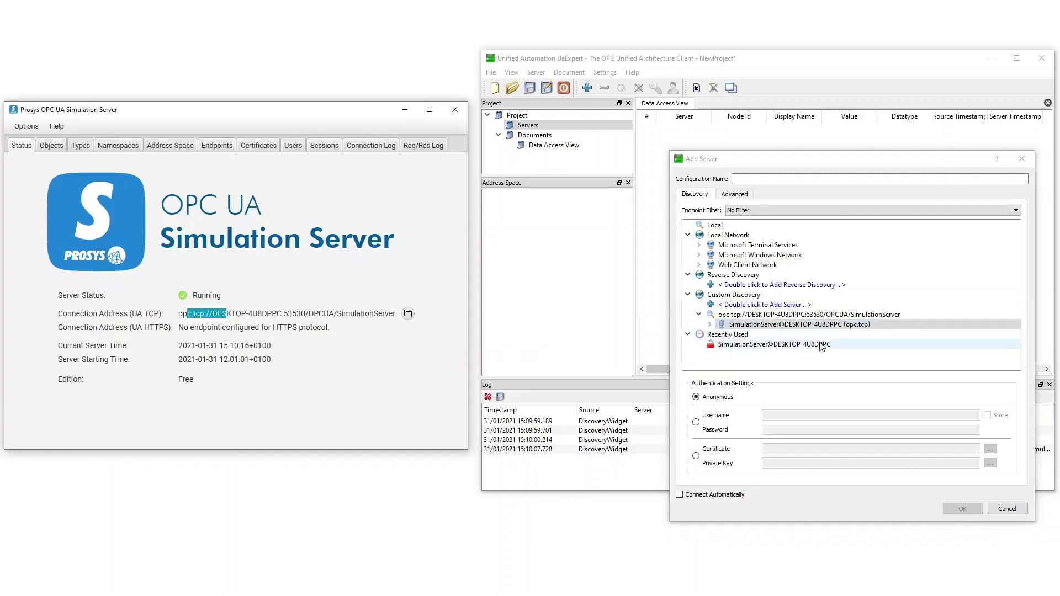
List the endpoints of SimulationServer@DESKTOP-4U8DPPC (opc.tcp) and select the unsecured endpoint None - None (uatcp-uasc-uabinary)
double_click(758, 322)
scroll(759, 320, "down", 2)
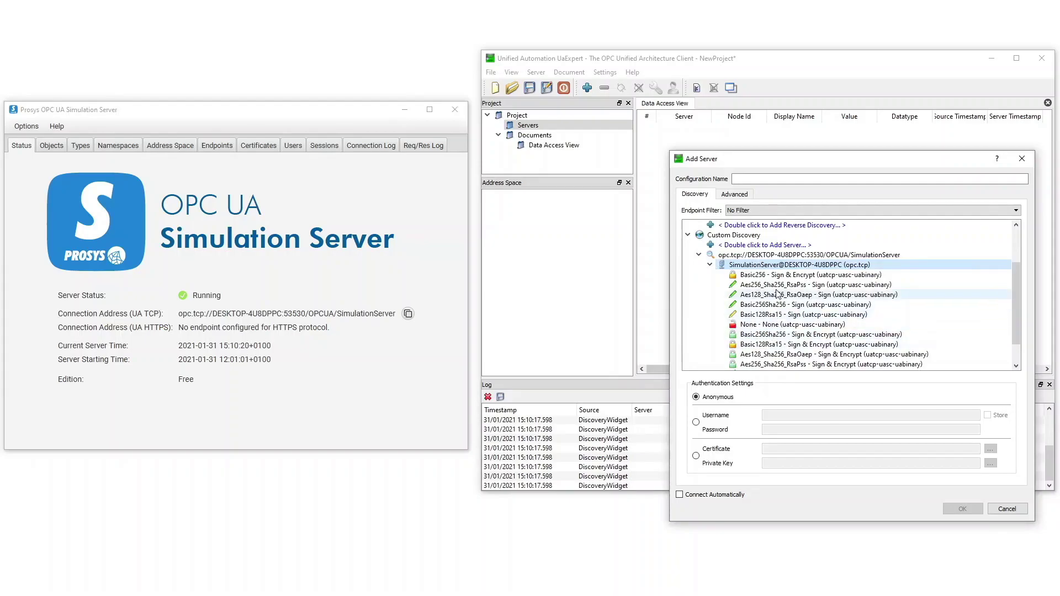
scroll(758, 313, "down", 1)
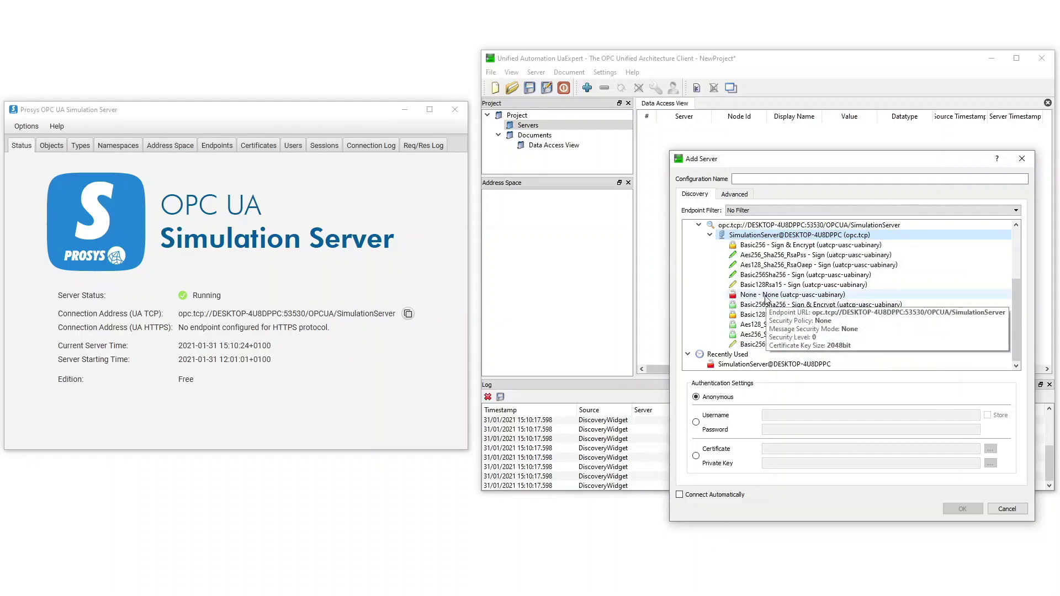
left_click(766, 297)
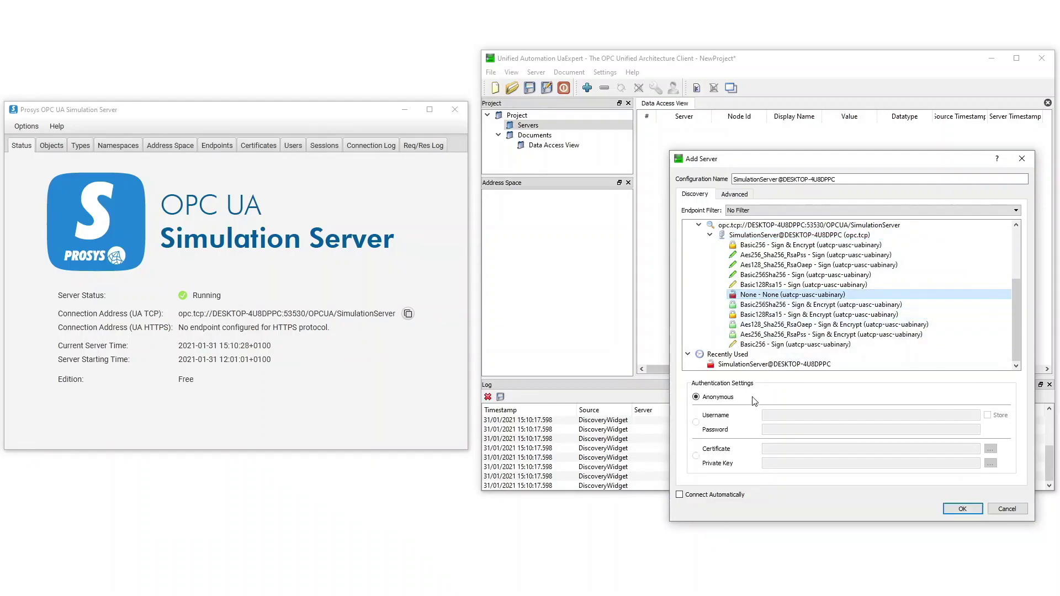
Finish adding the server with anonymous authentication, then clear the log and connect to the server
left_click(963, 510)
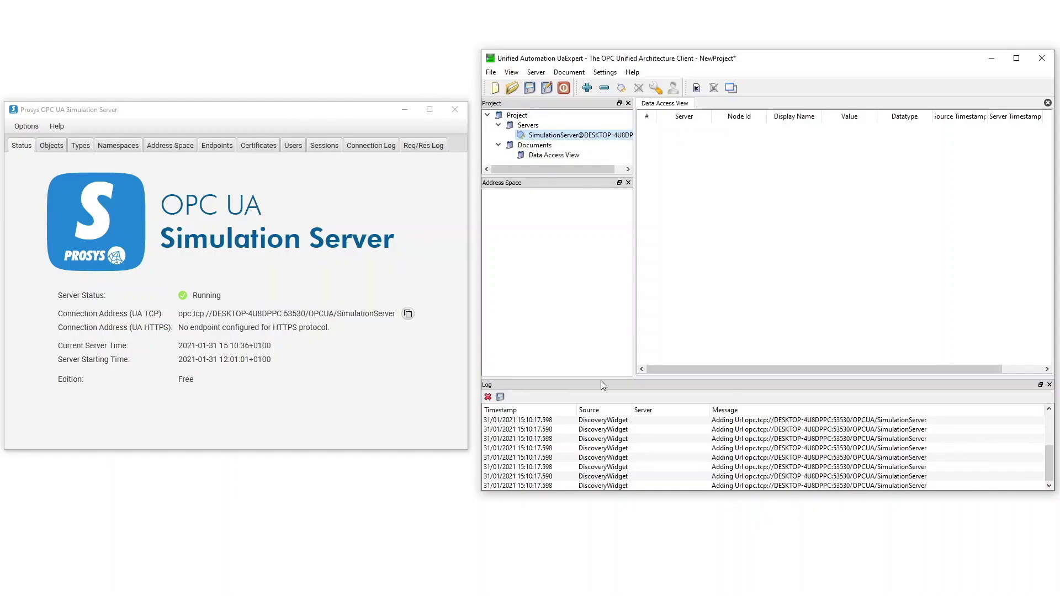
left_click(489, 397)
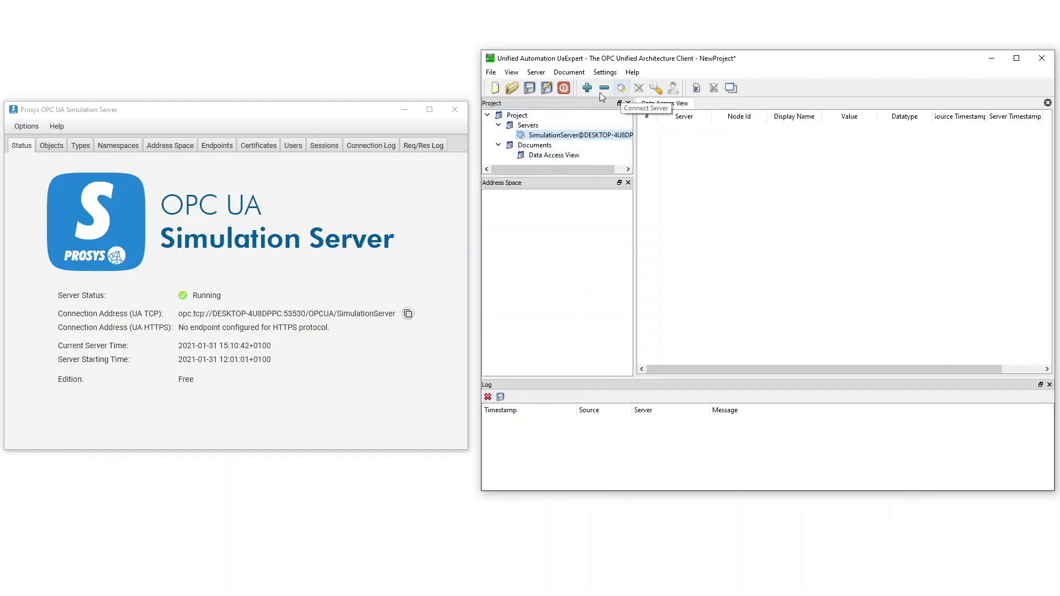
left_click(623, 89)
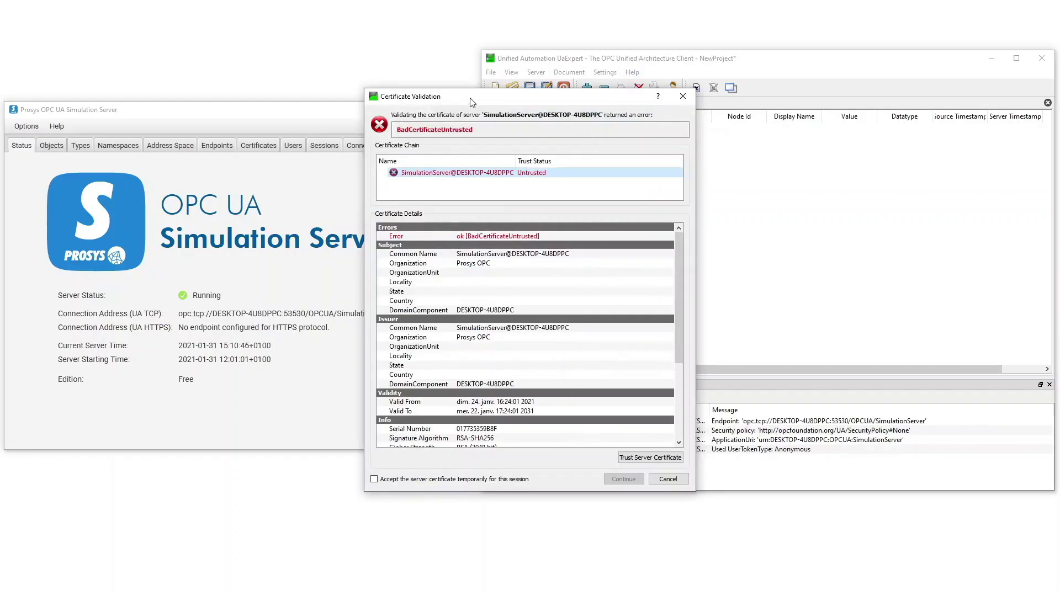
Compare the subject and issuer common names in the server certificate, then trust it and continue the connection
left_click_drag(470, 102, 626, 121)
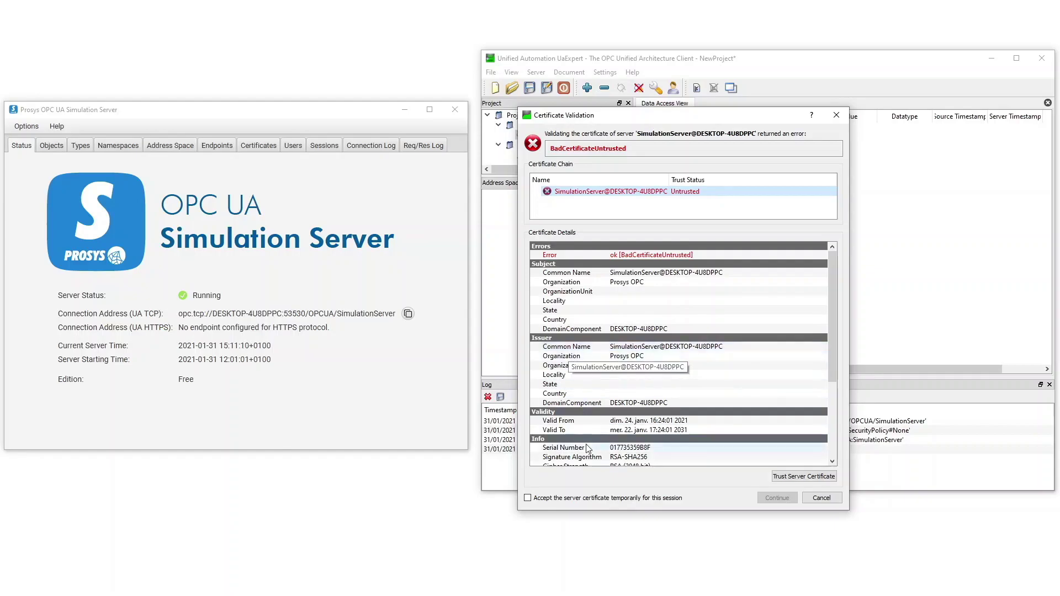
left_click(573, 275)
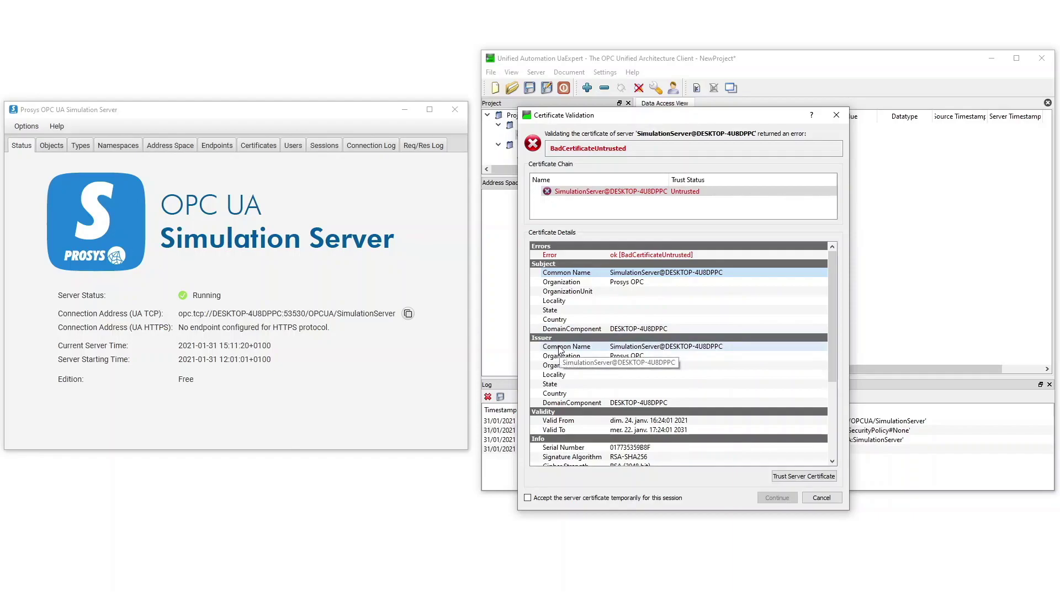
left_click(549, 274)
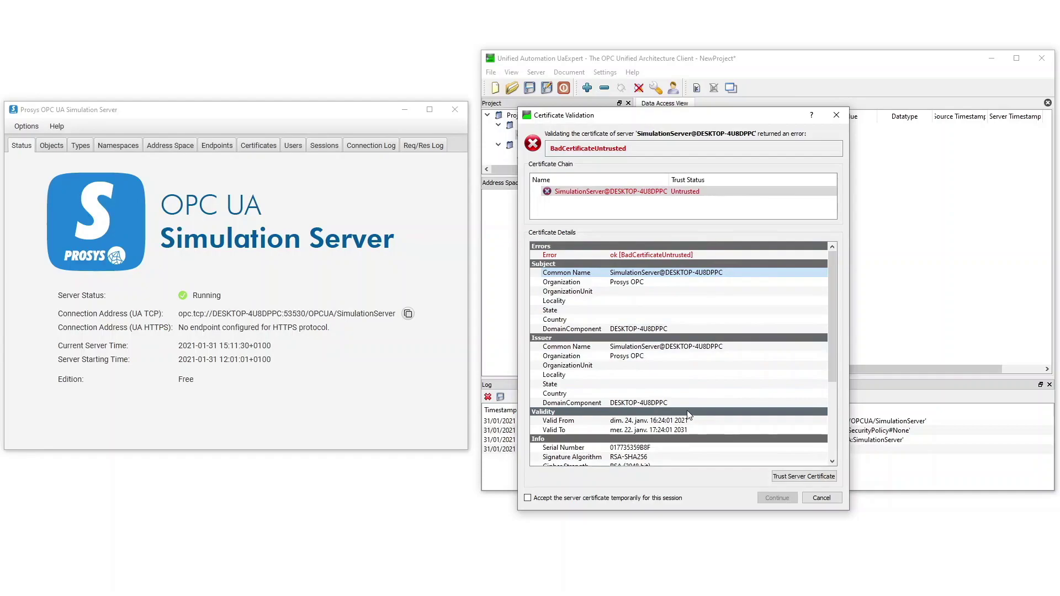
left_click(790, 479)
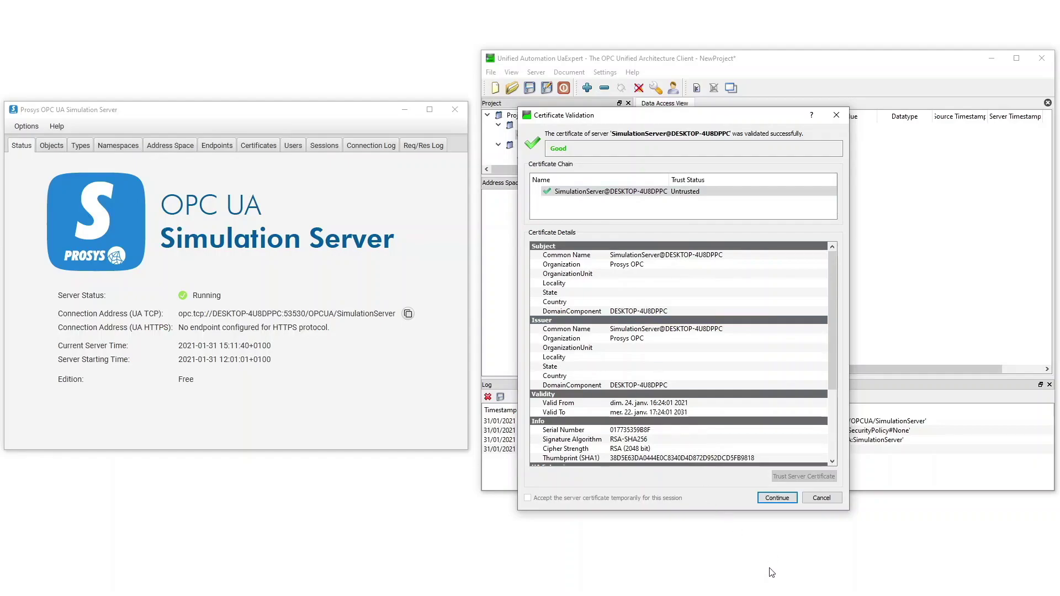
left_click(776, 499)
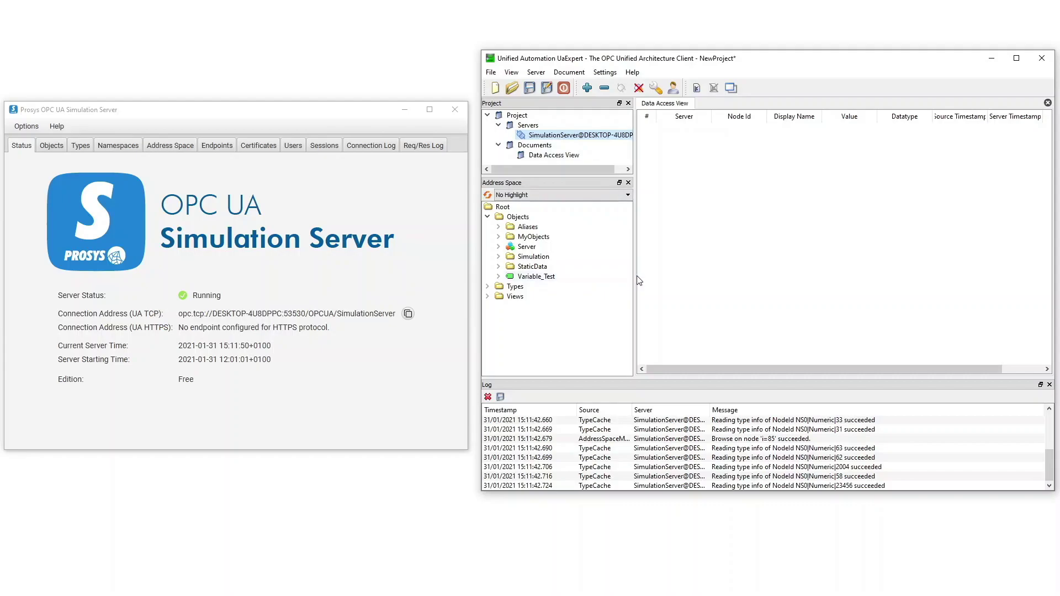
Open UaExpert's certificate management, widen the Status and Name columns, and view the trusted SimulationServer@DESKTOP-4U8DPPC certificate
left_click(604, 74)
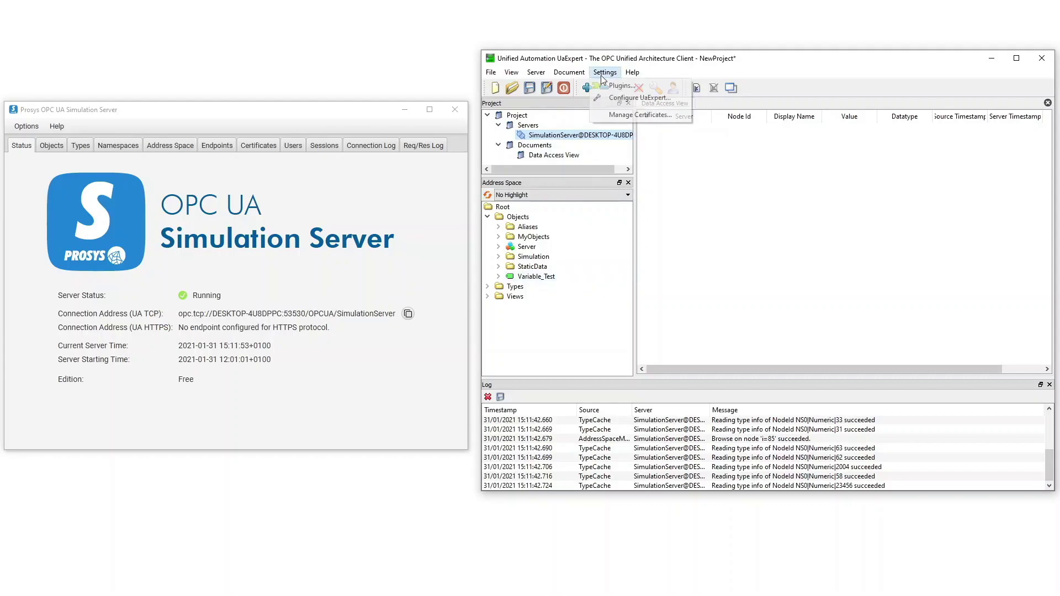
left_click(629, 116)
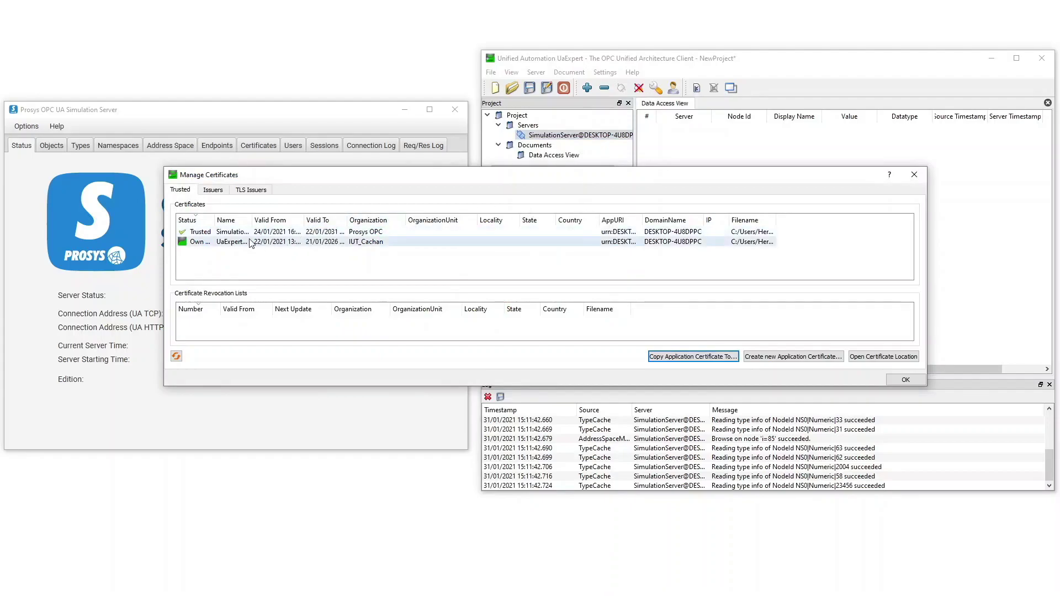
left_click_drag(214, 220, 254, 220)
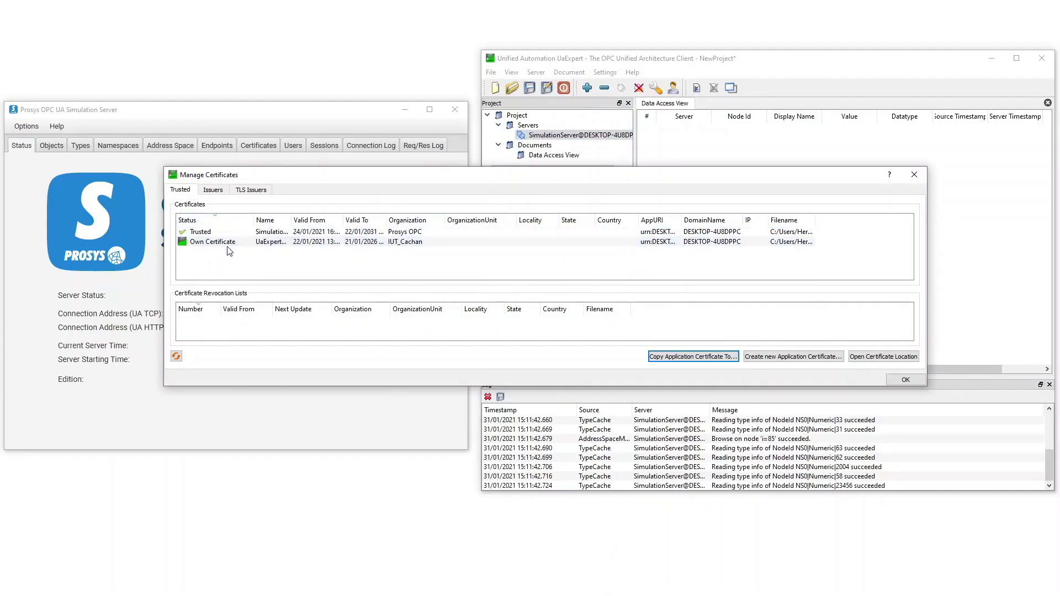
left_click(217, 235)
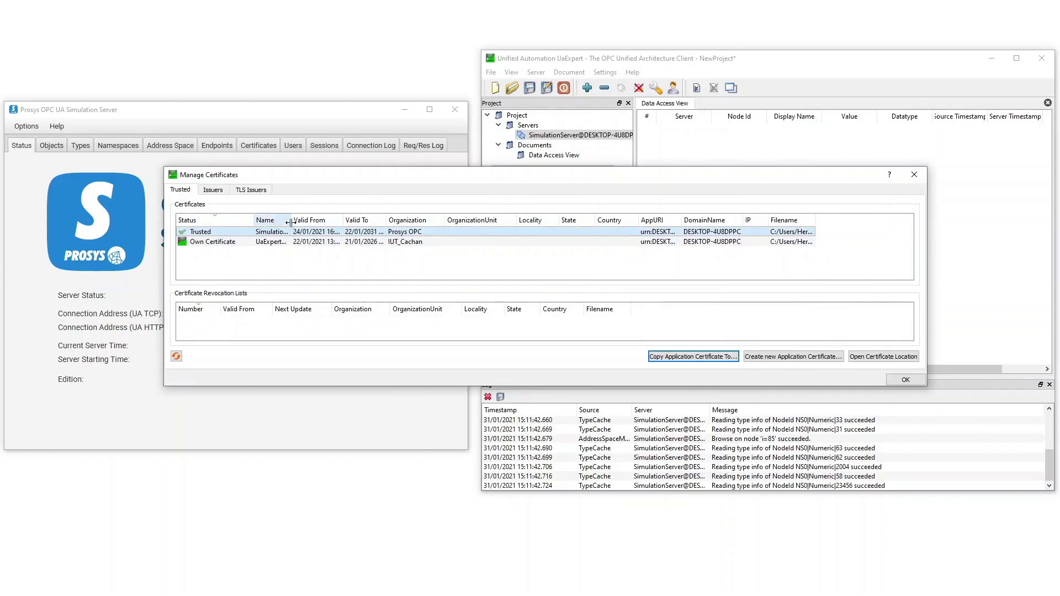
left_click_drag(291, 220, 388, 221)
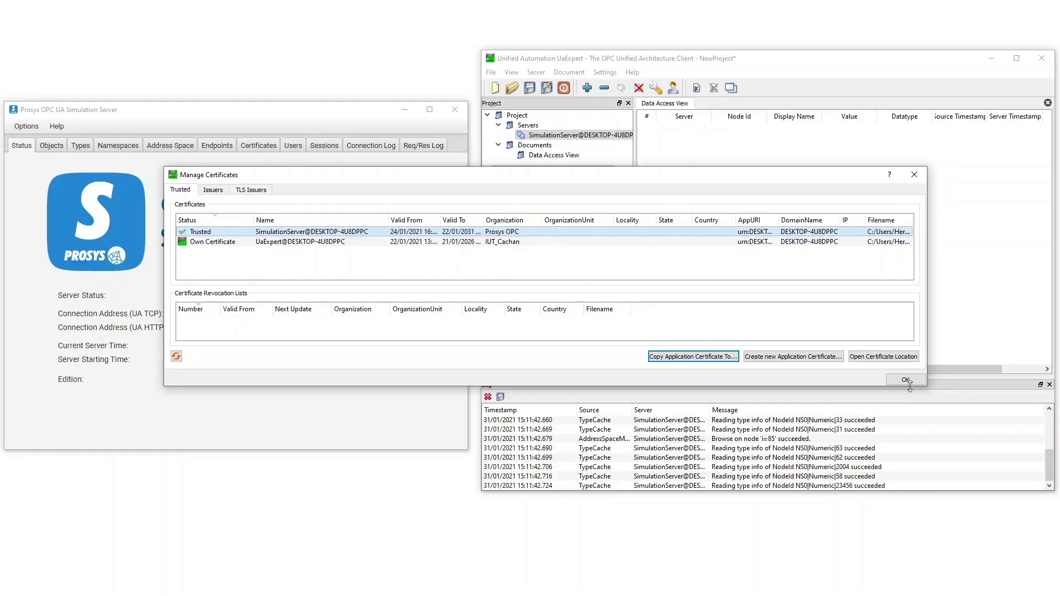
double_click(278, 235)
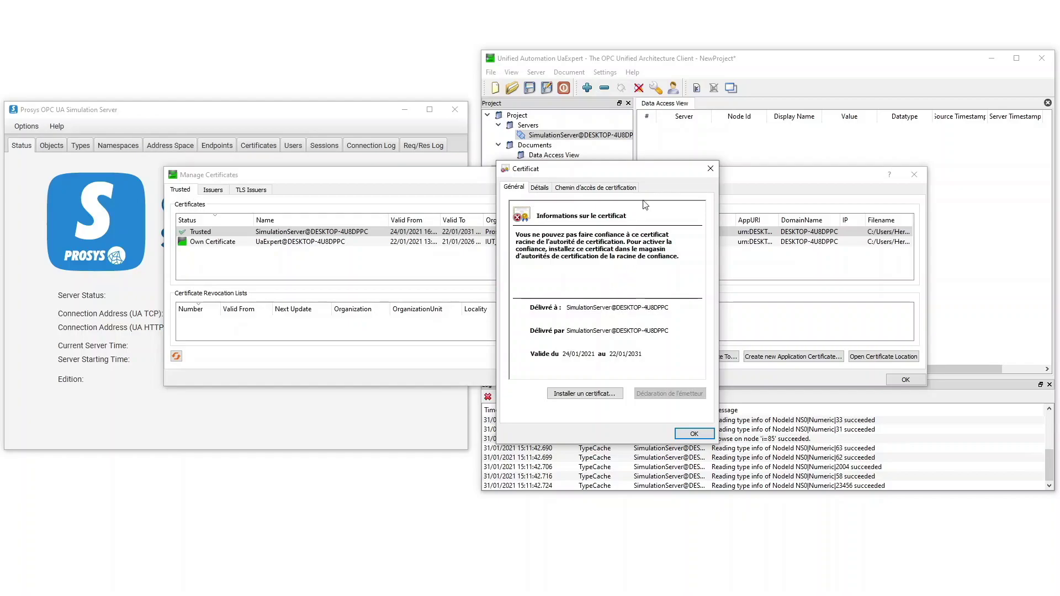
left_click(709, 174)
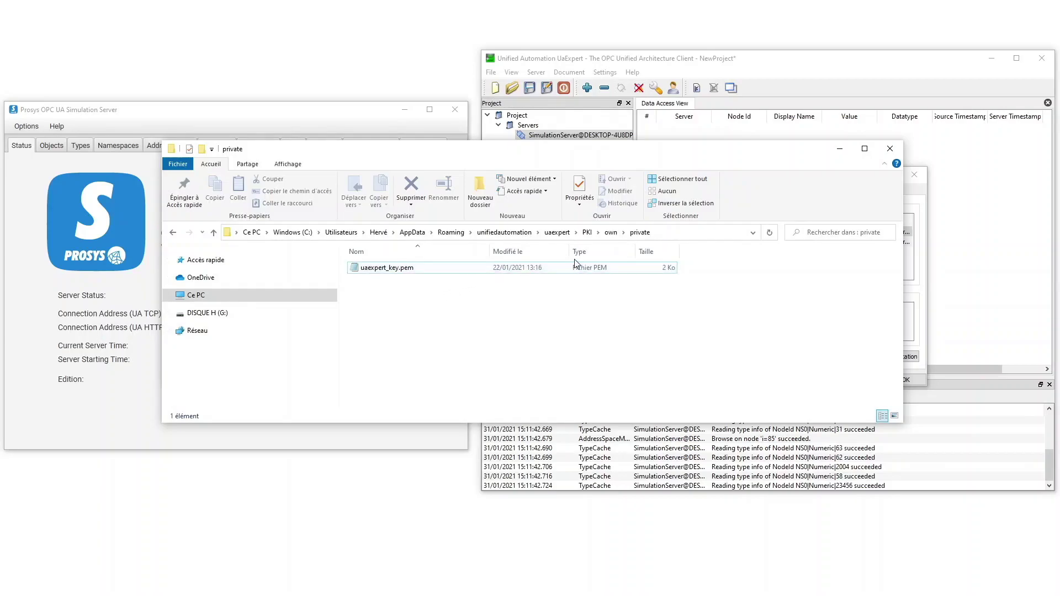
Browse UaExpert's PKI folder to trusted\certs to inspect where the trusted server certificate is stored
left_click(591, 234)
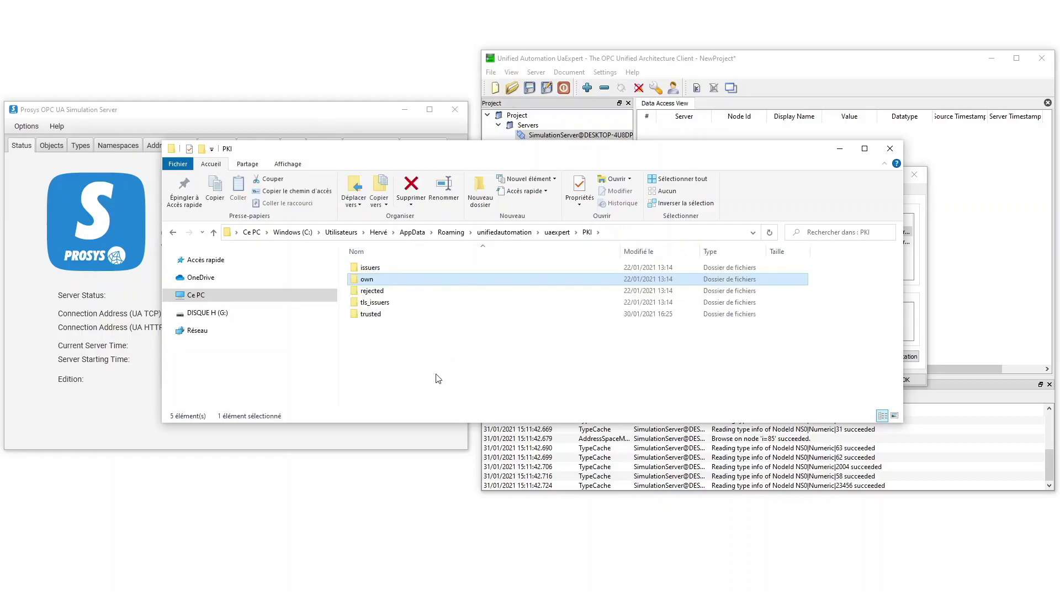
left_click(372, 315)
double_click(374, 316)
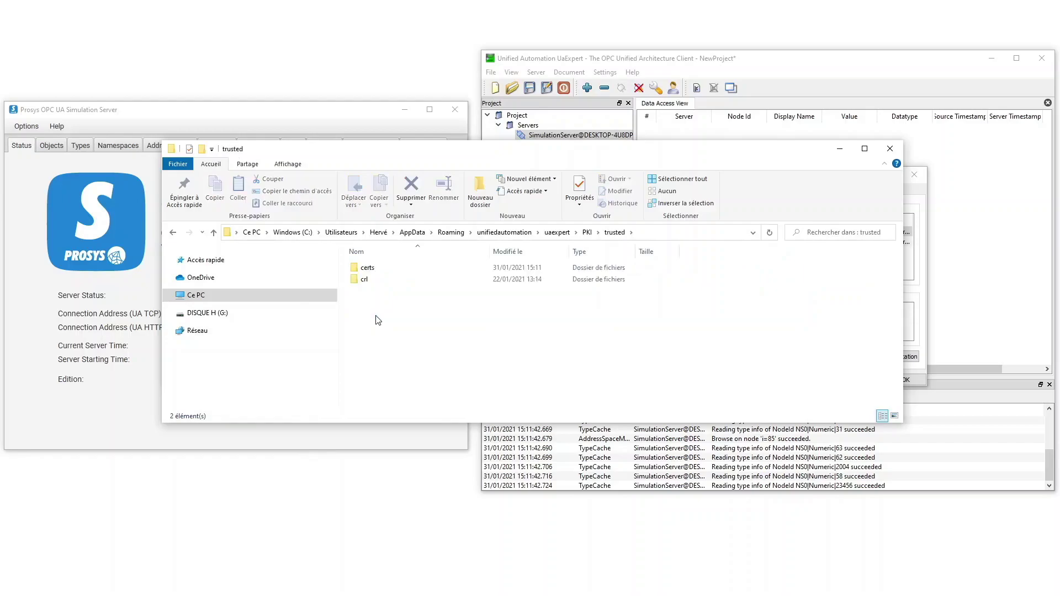
double_click(370, 269)
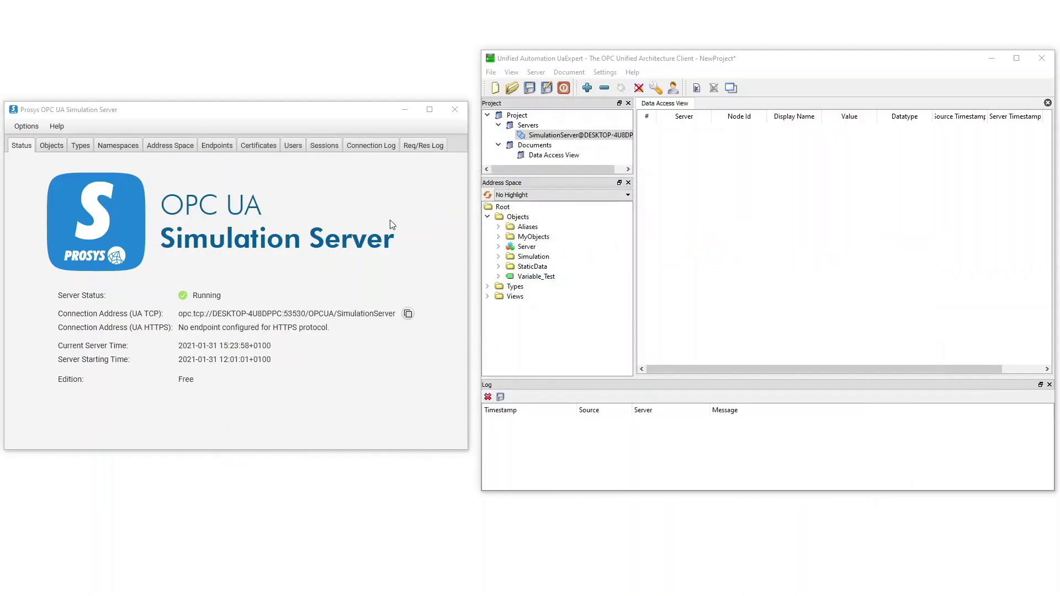
Show Variable_Test among the simulation server's objects and add that variable to UaExpert's Data Access View
left_click(52, 146)
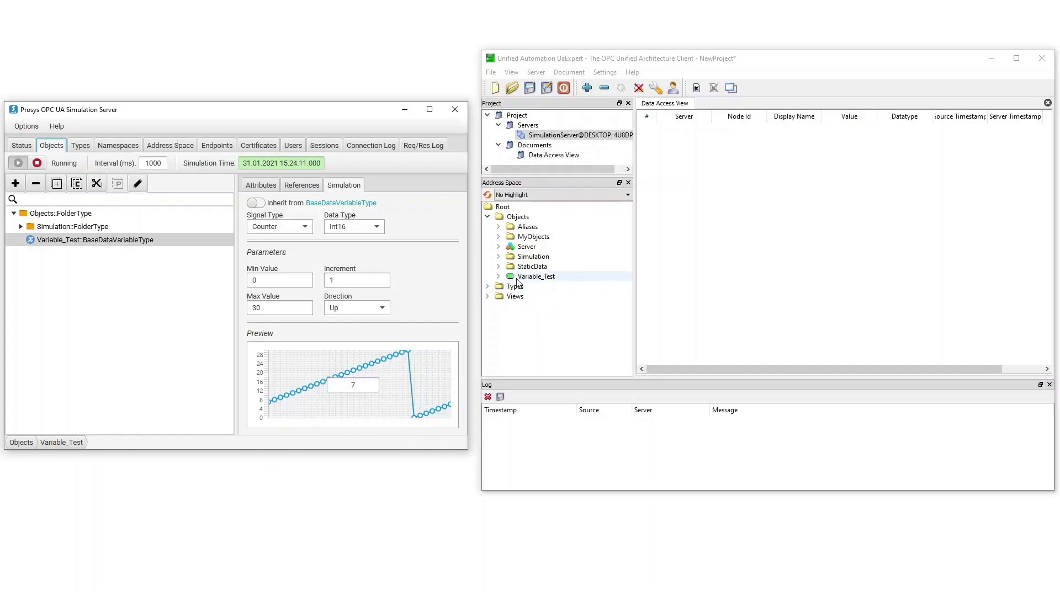
left_click_drag(518, 282, 718, 169)
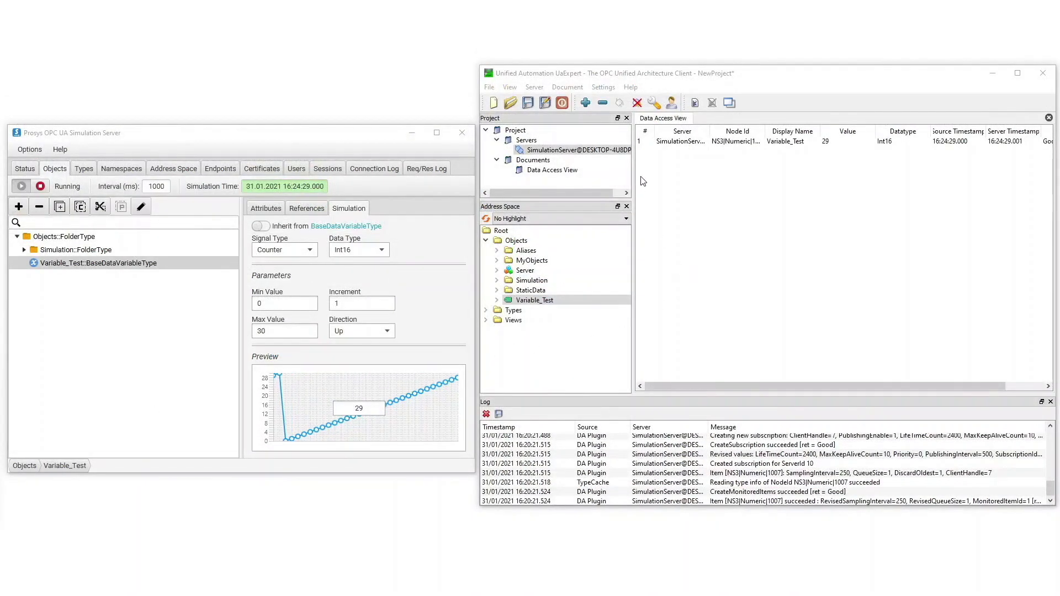
Disconnect SimulationServer@DESKTOP-4U8DPPC in UaExpert and remove it from the project
left_click(602, 151)
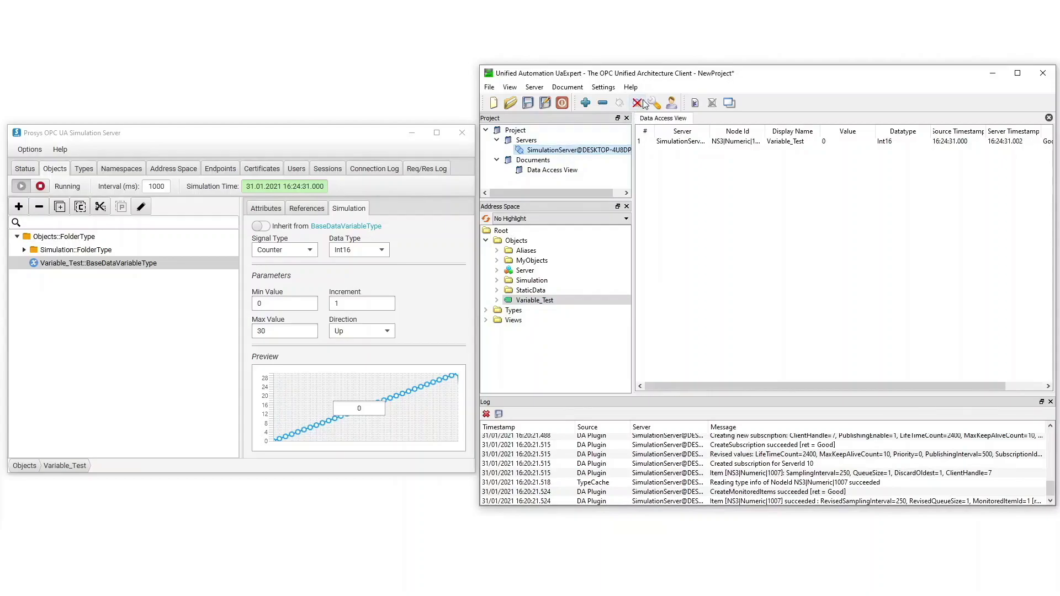
left_click(639, 104)
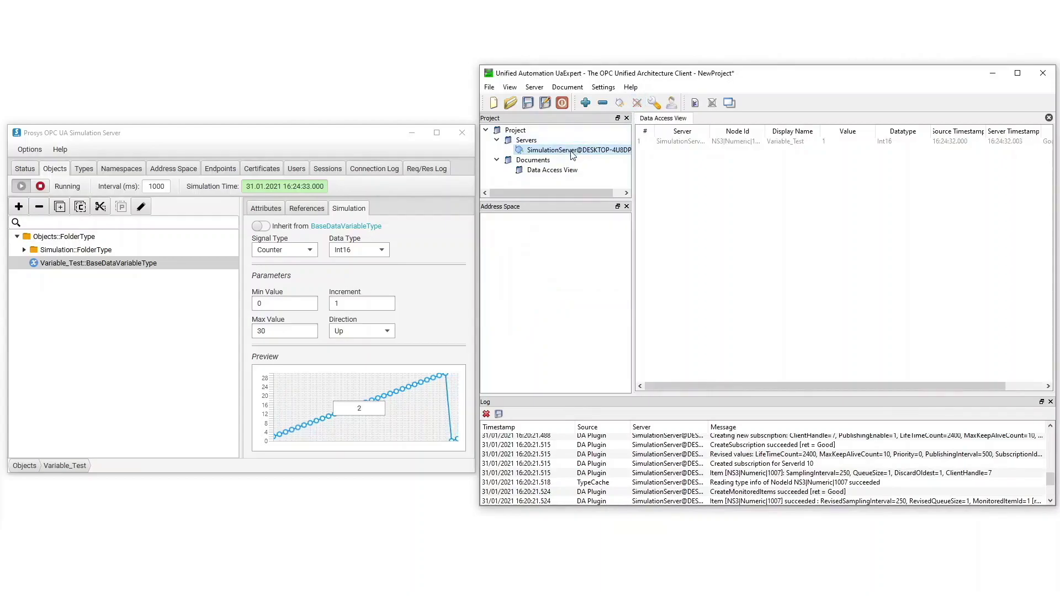
left_click(602, 104)
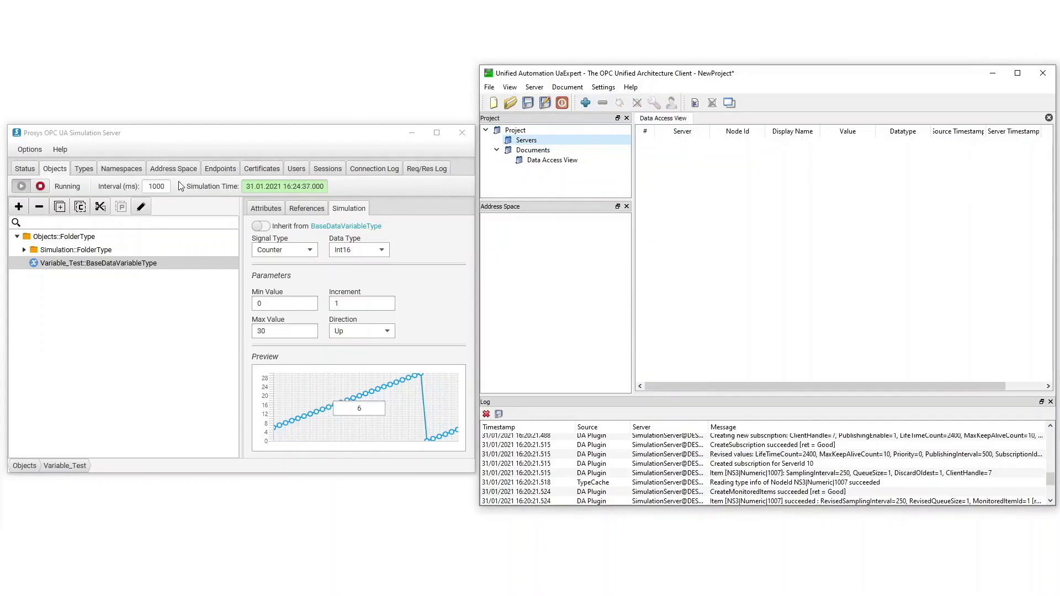
Disable the None and Sign security modes for the simulation server's UA TCP endpoint, leaving only Sign&Encrypt, and apply the change
left_click(220, 169)
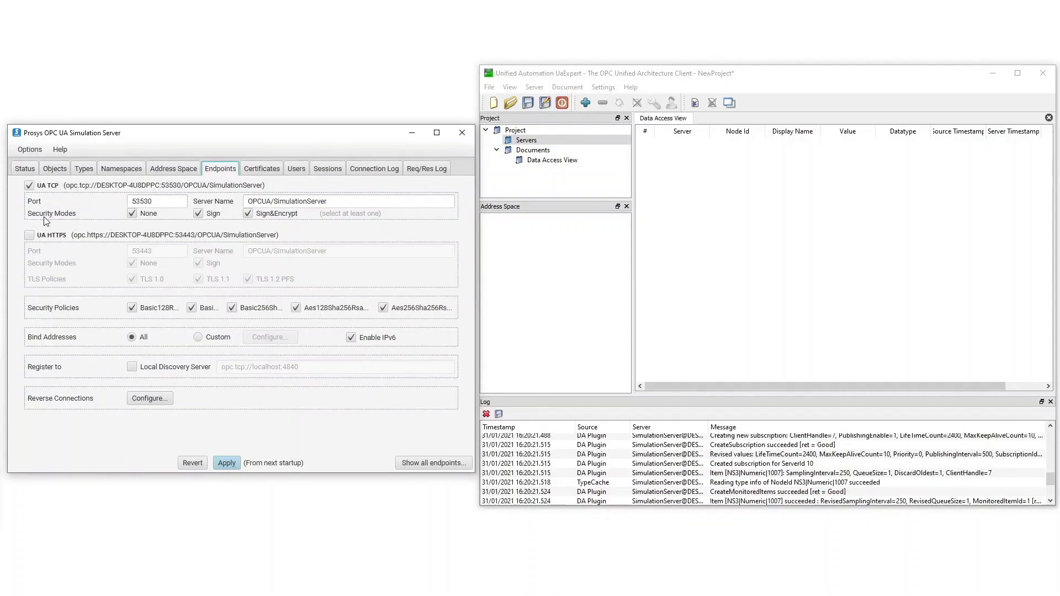
left_click(132, 213)
left_click(198, 214)
left_click_drag(478, 252, 570, 250)
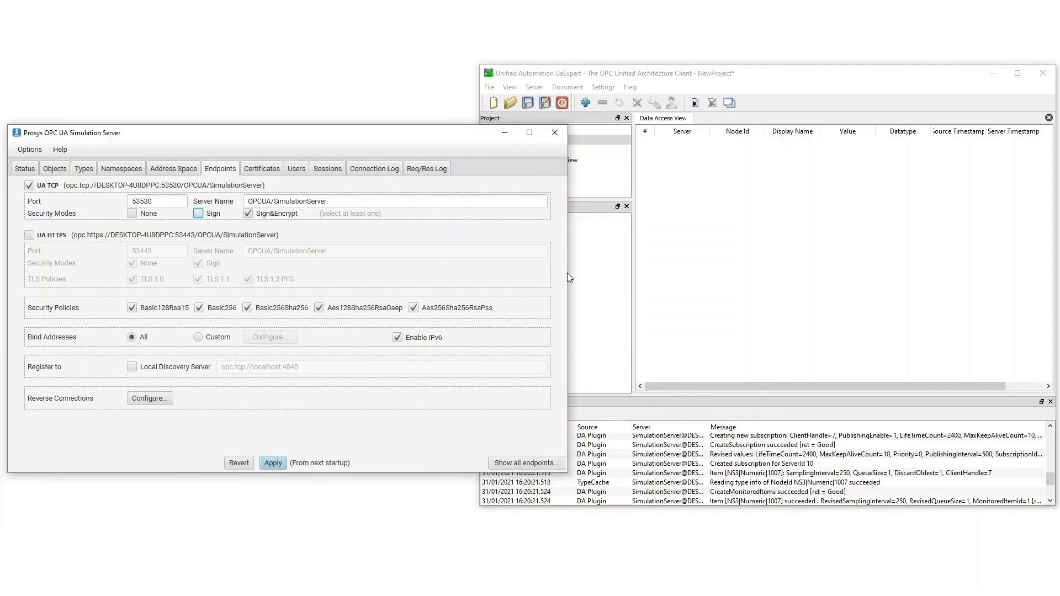
left_click_drag(568, 272, 495, 277)
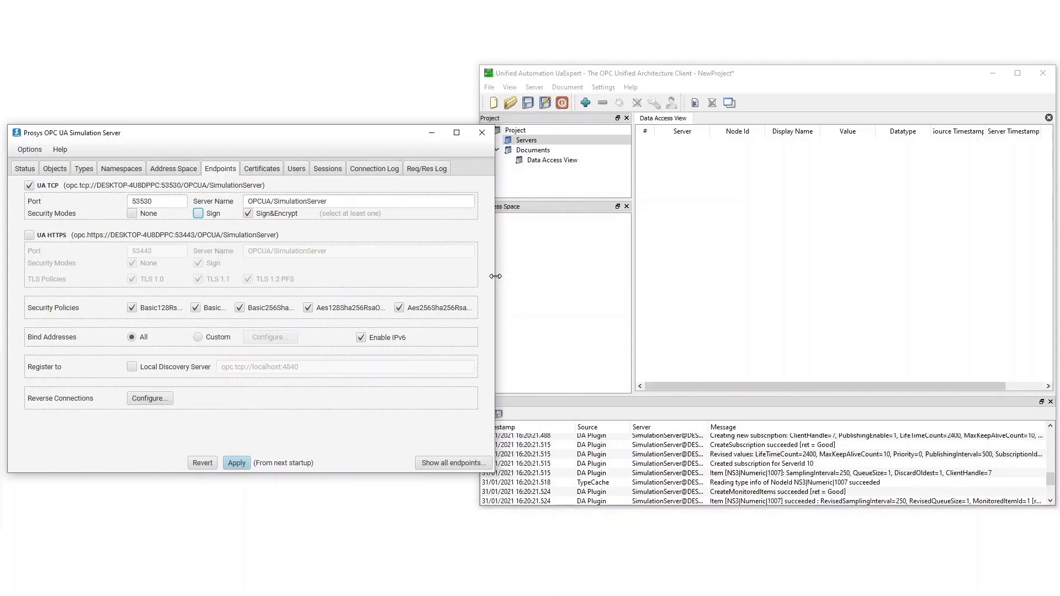
left_click(233, 464)
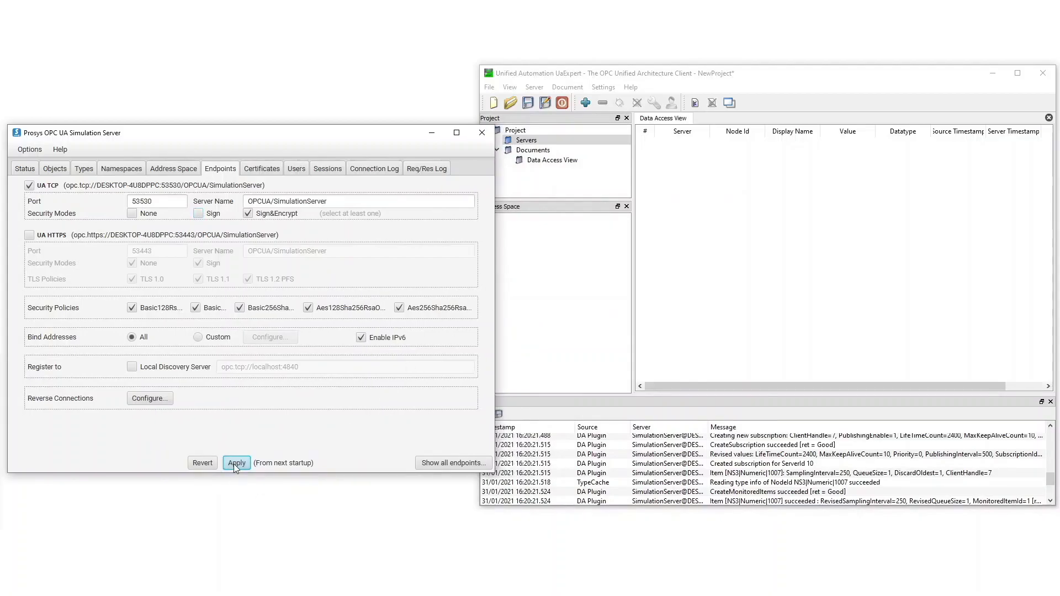
Restart the Prosys OPC UA Simulation Server and fit its window beside UaExpert
left_click(482, 136)
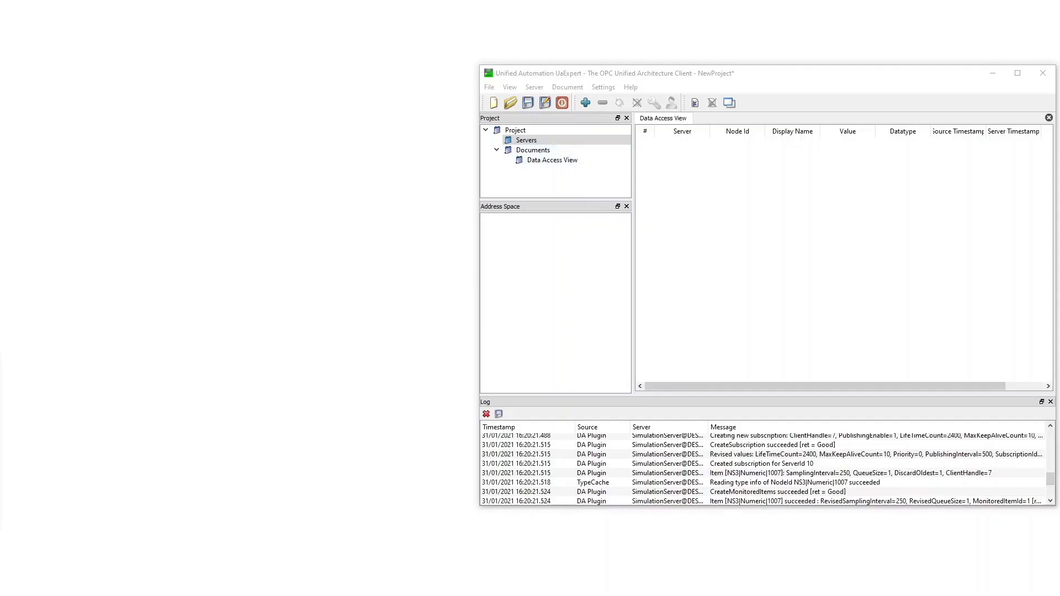
left_click_drag(231, 72, 272, 158)
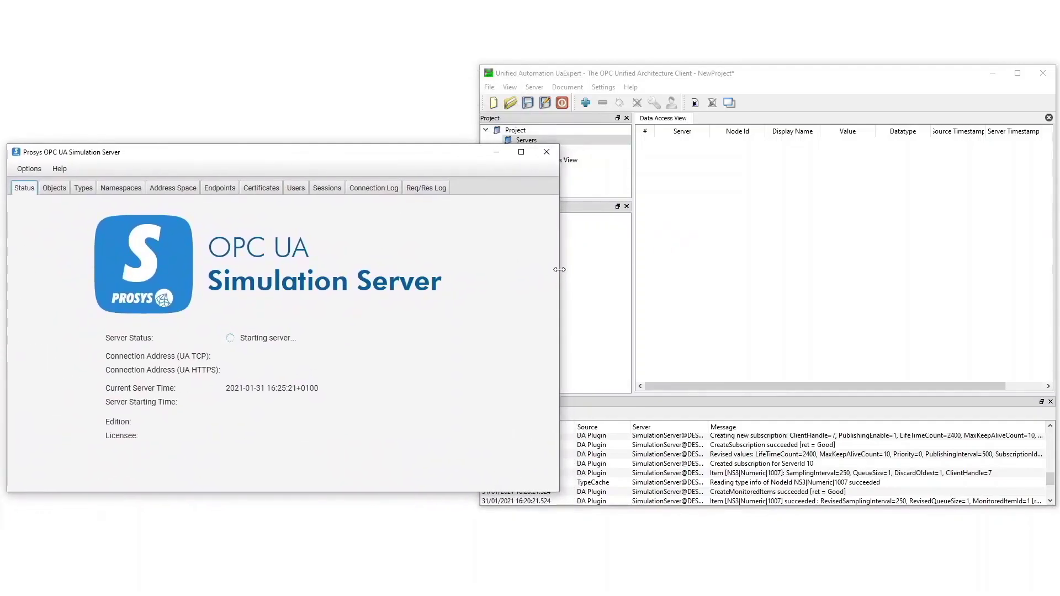
left_click_drag(559, 271, 475, 270)
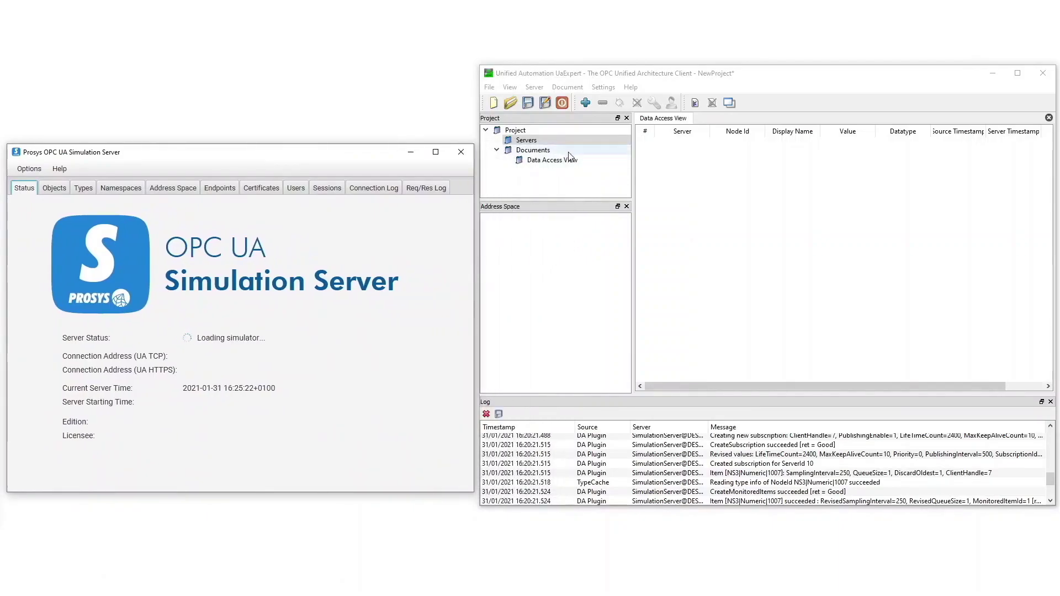
Add the simulation server to UaExpert's project from Custom Discovery using the Basic256 - Sign & Encrypt endpoint with anonymous authentication, overwriting the existing configuration
left_click(551, 142)
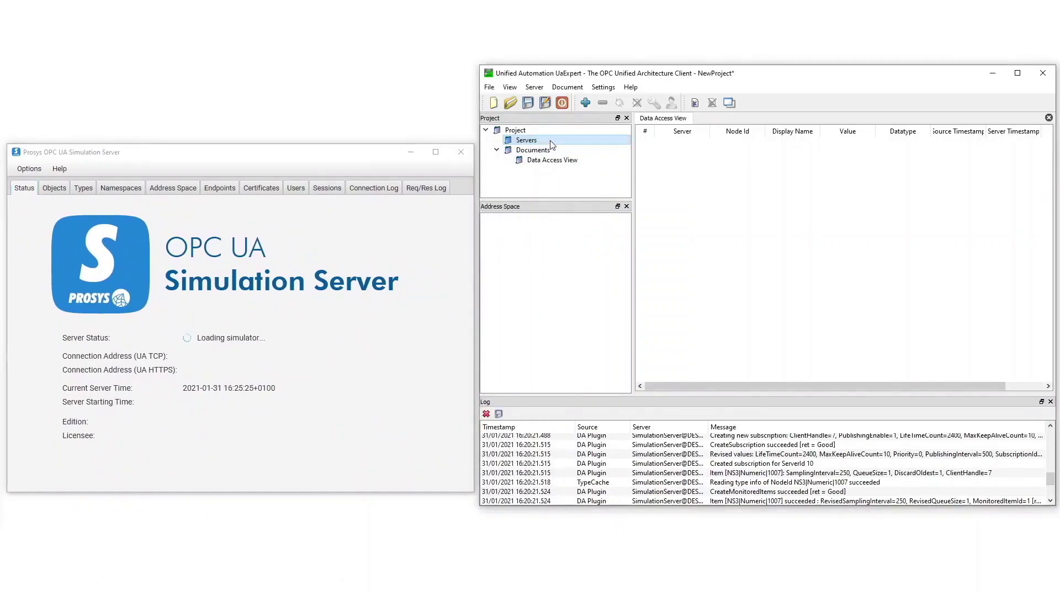
left_click(585, 104)
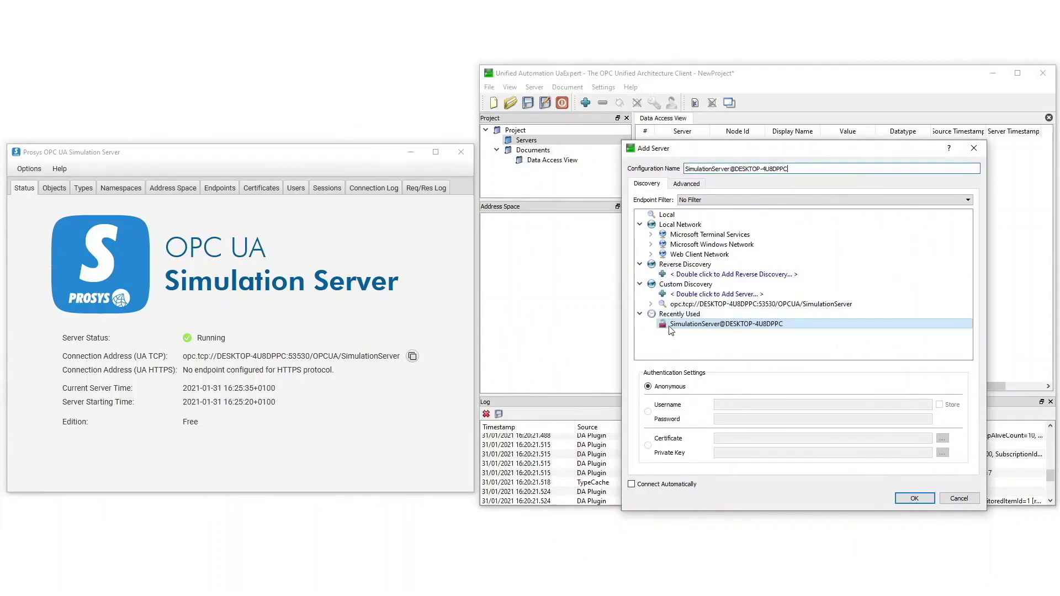
left_click(651, 304)
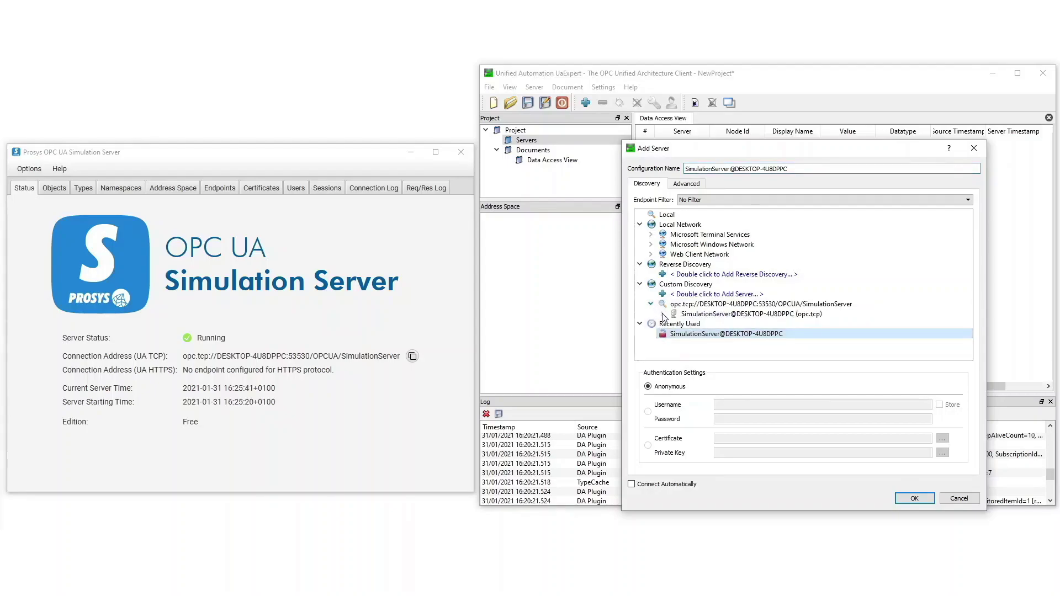
scroll(720, 306, "down", 1)
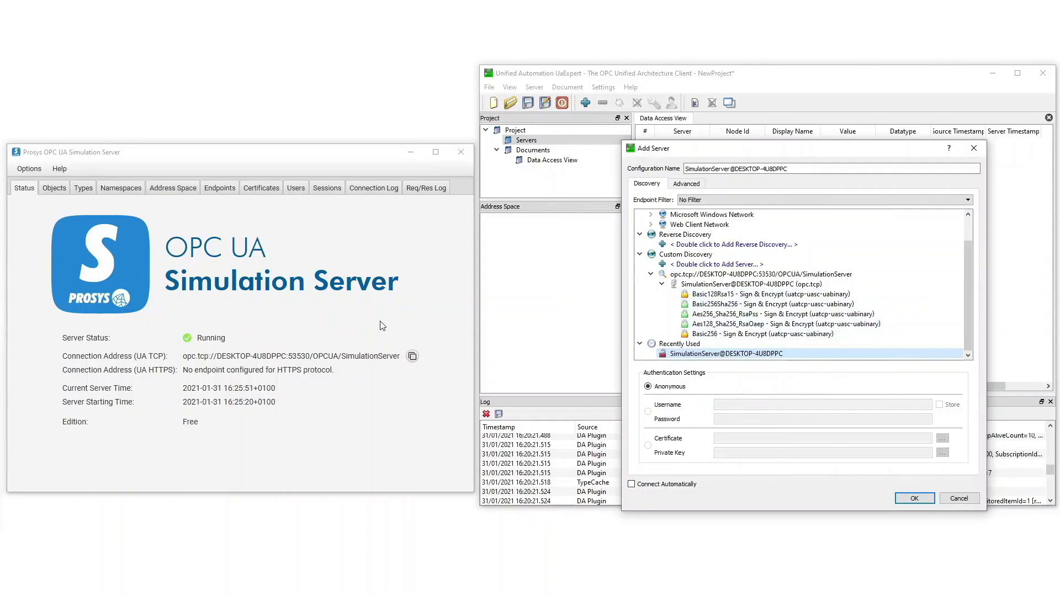
left_click(723, 335)
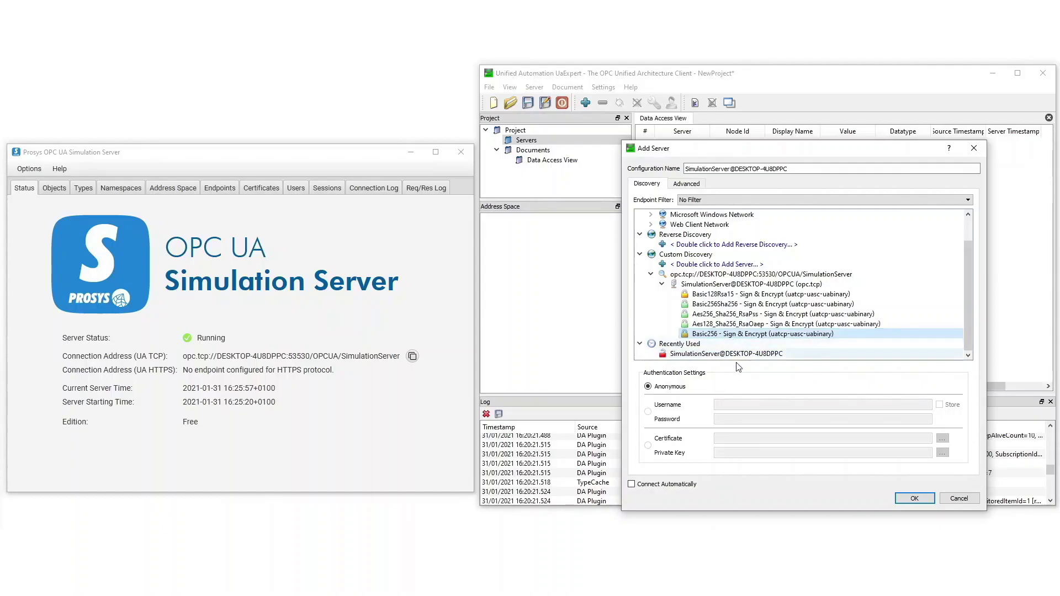
left_click(915, 499)
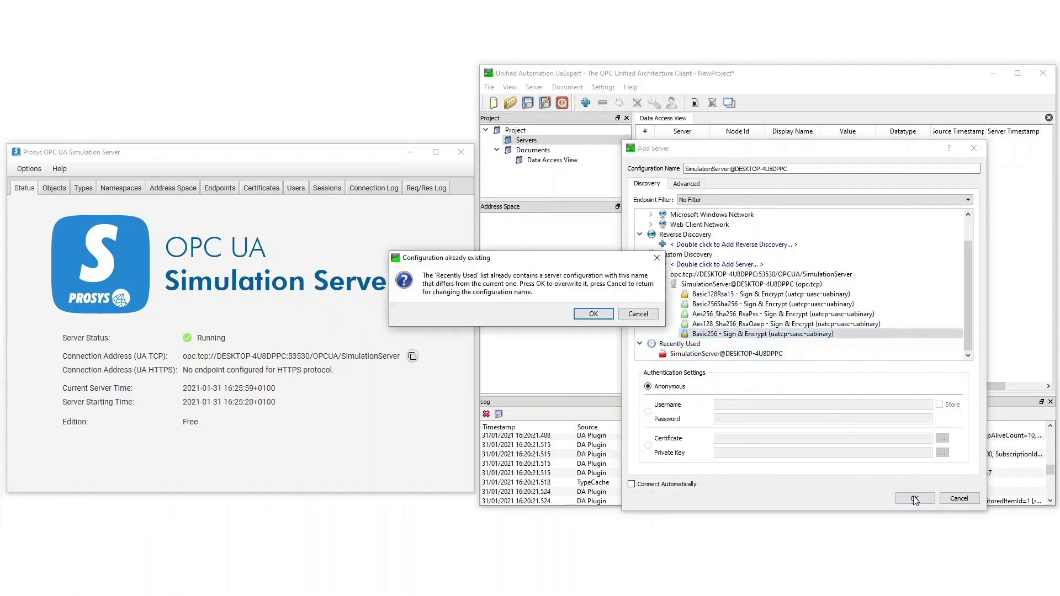
left_click(597, 315)
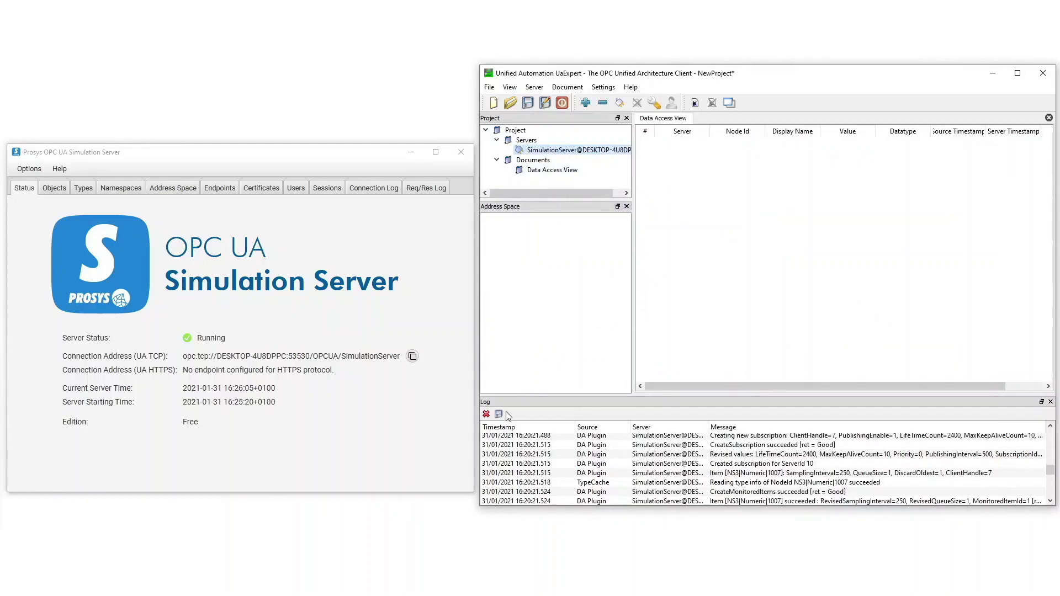
Clear UaExpert's log and try to connect to the newly added SimulationServer@DESKTOP-4U8DPPC
left_click(486, 415)
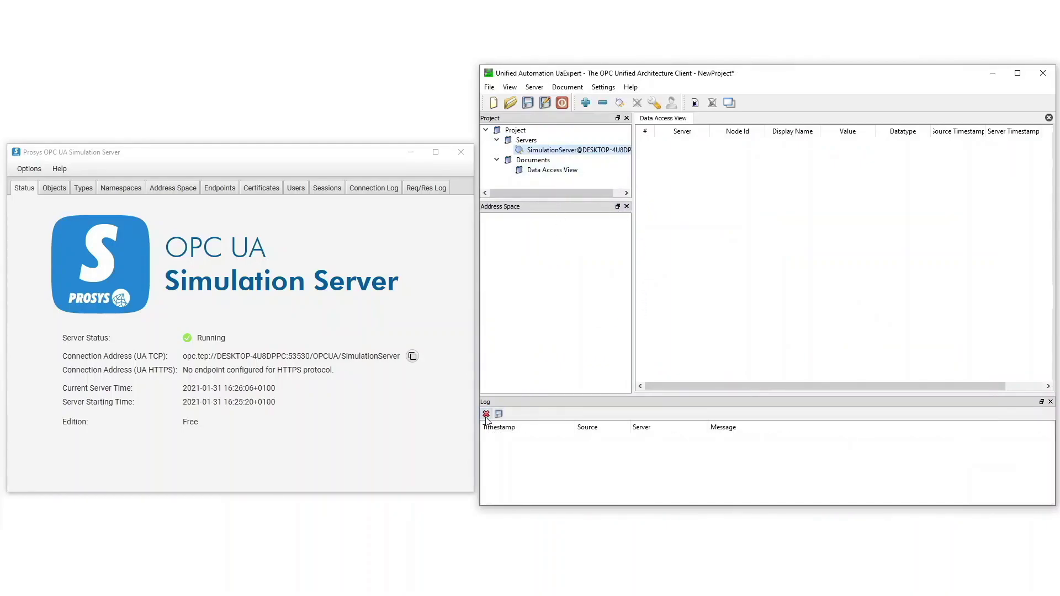
left_click(621, 108)
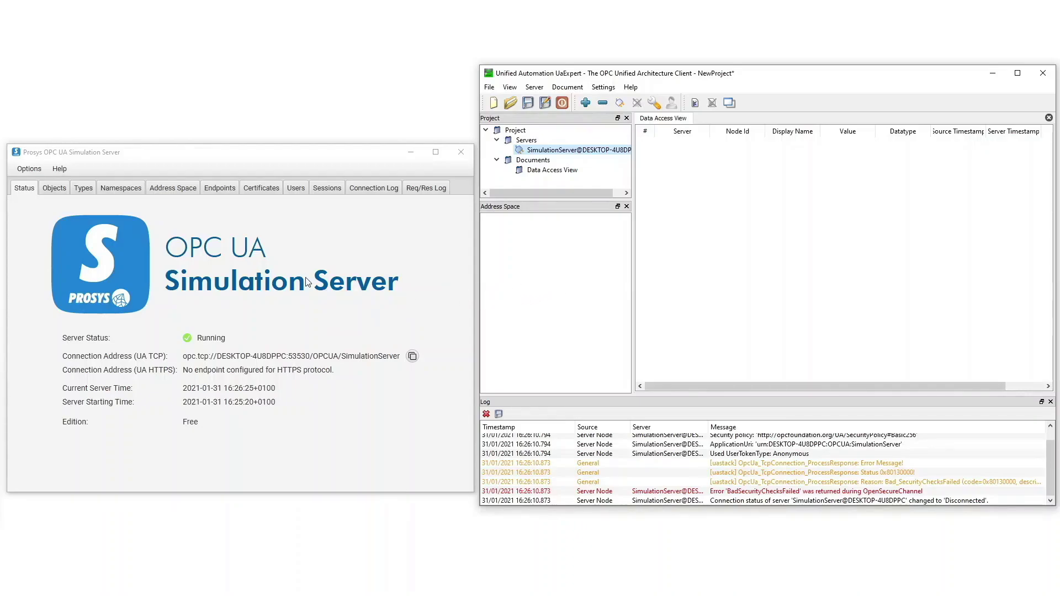
Inspect the rejected UaExpert certificate in the simulation server and open its .der file from the PKI\CA\rejected folder
left_click(263, 190)
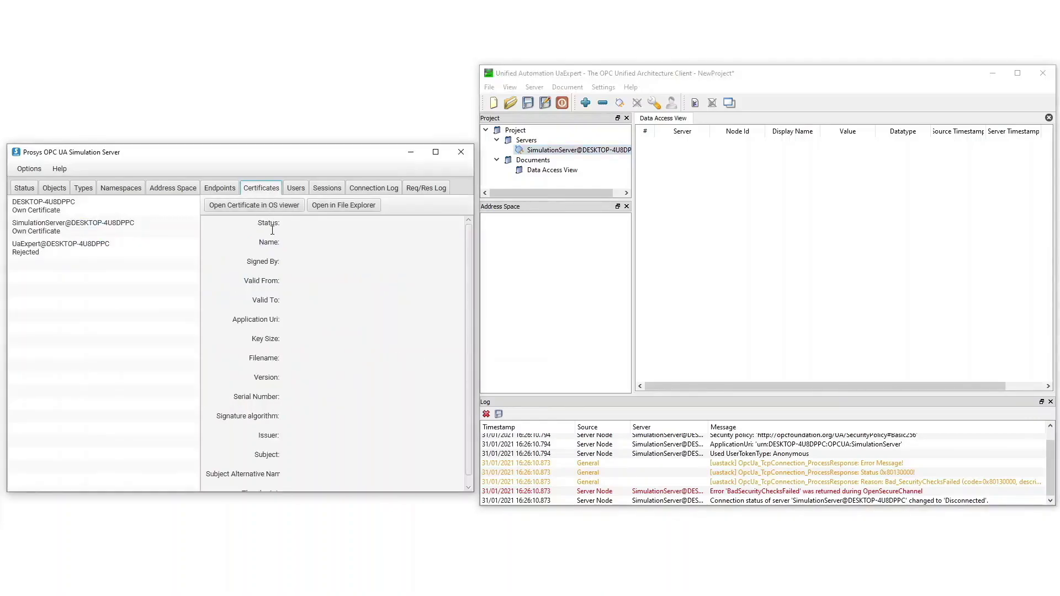
left_click(54, 251)
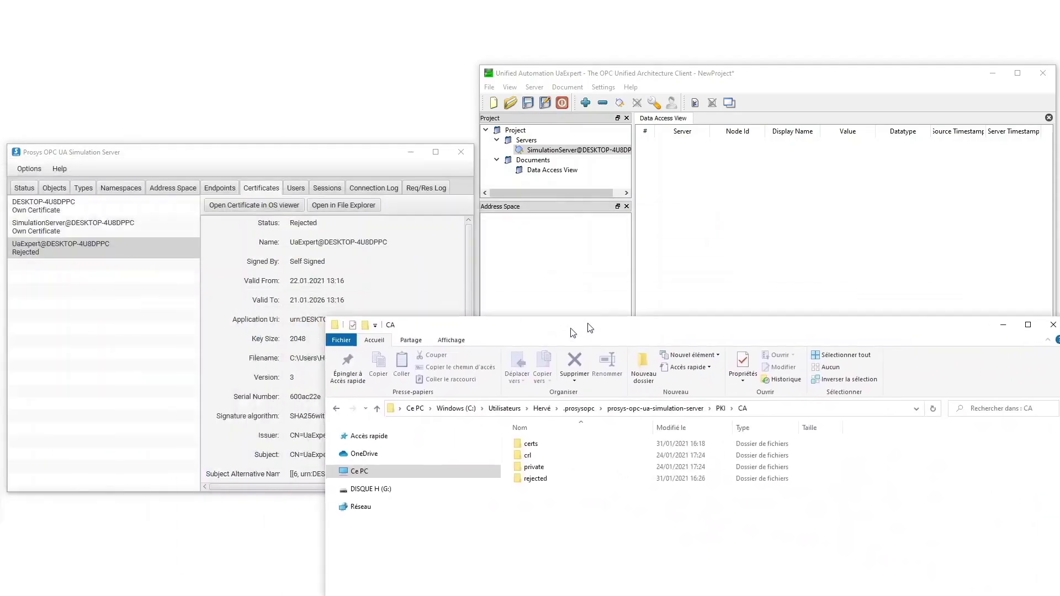
left_click_drag(565, 320, 496, 251)
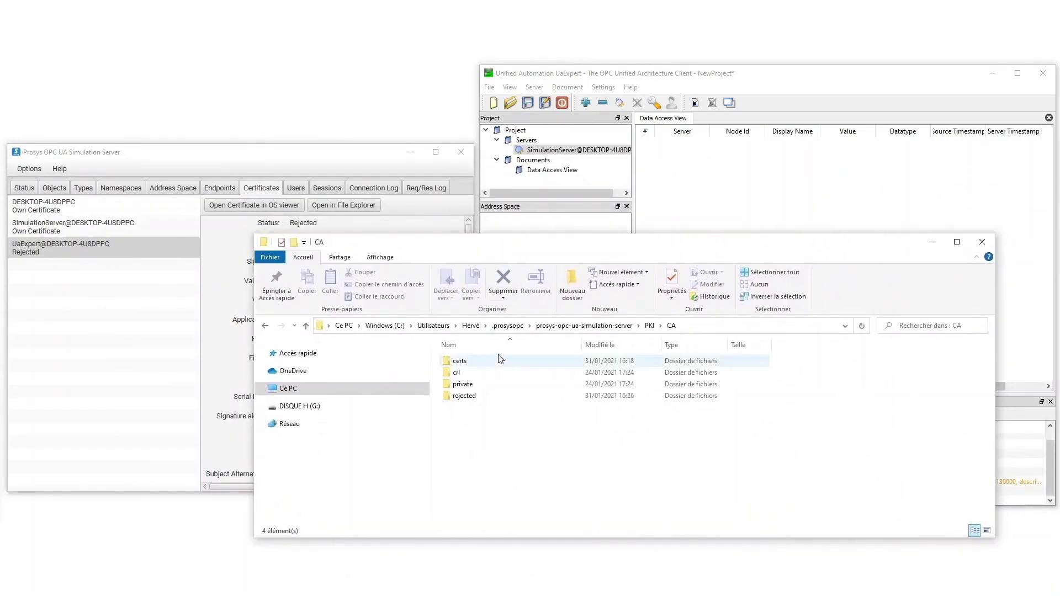
double_click(499, 397)
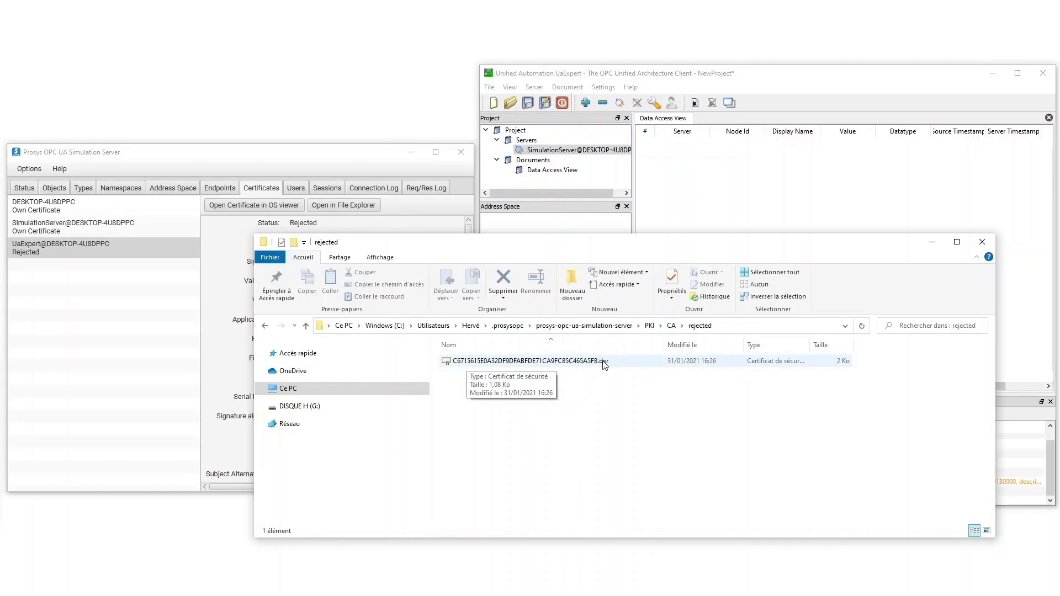
left_click(505, 361)
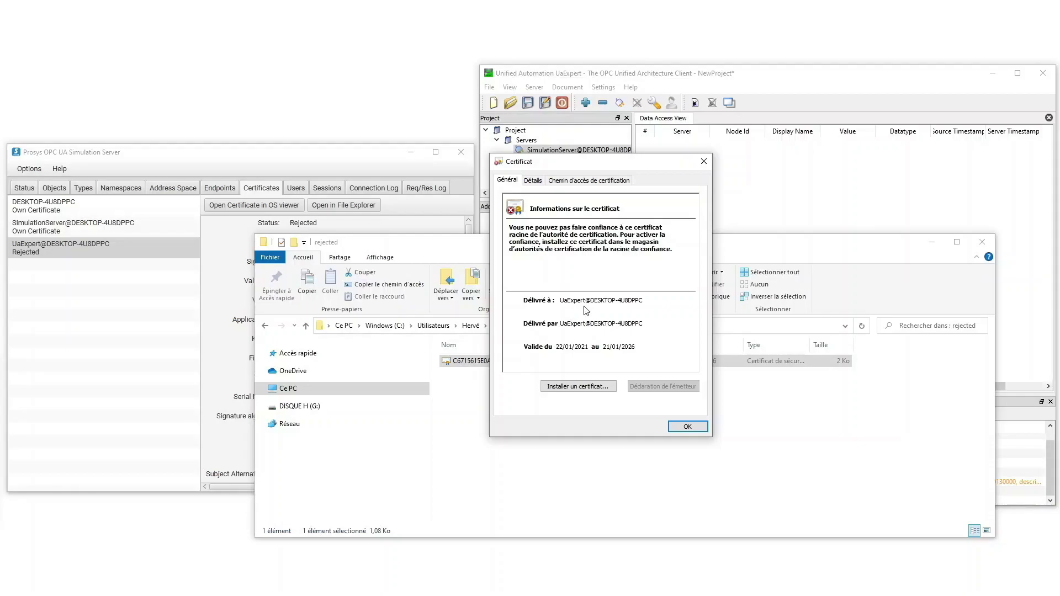
left_click(704, 161)
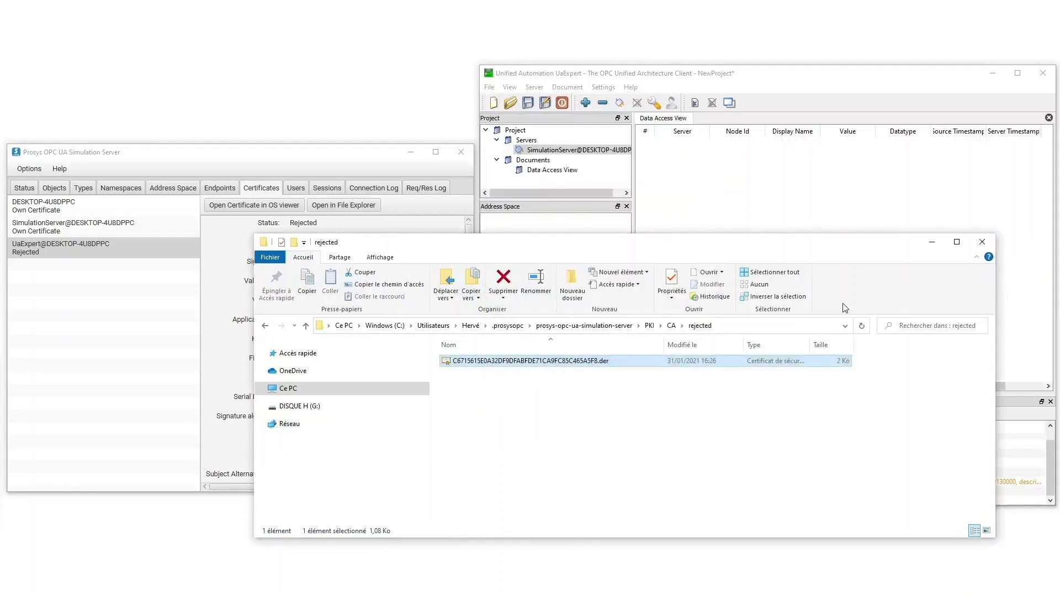
left_click(983, 242)
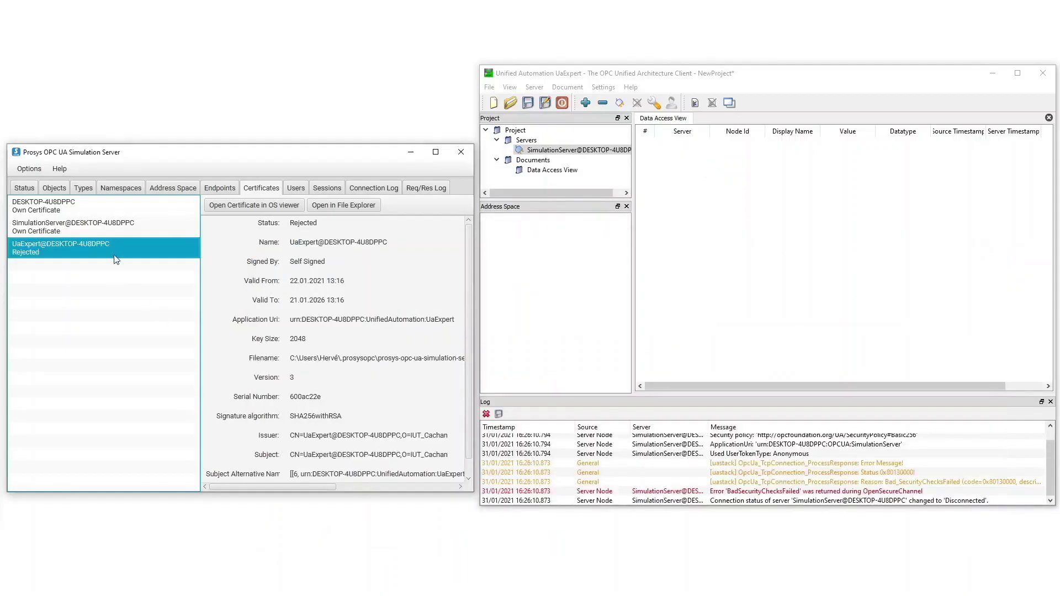
Trust the UaExpert@DESKTOP-4U8DPPC certificate in the simulation server
right_click(82, 252)
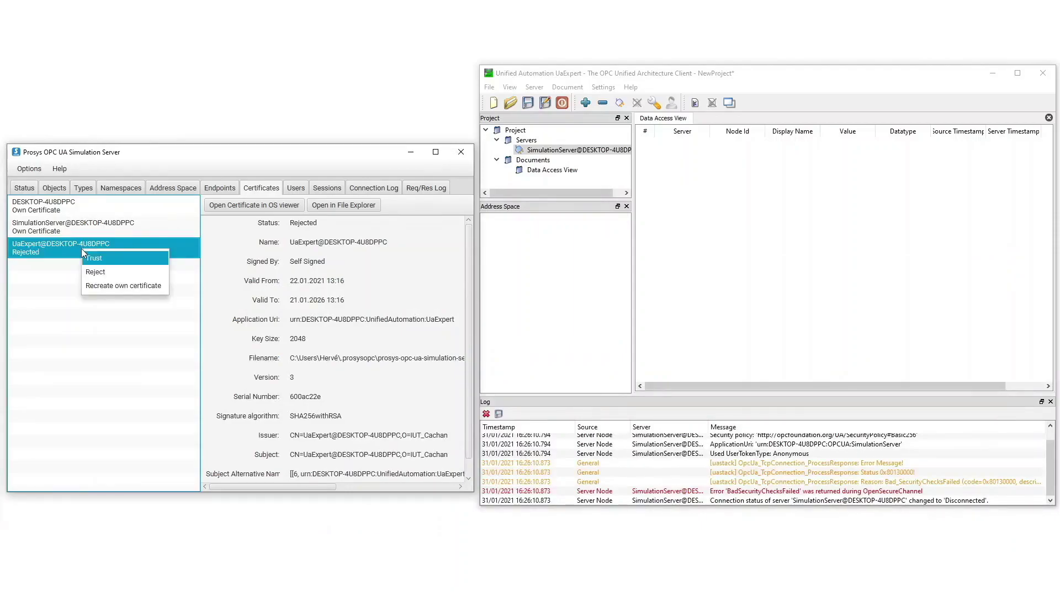
left_click(136, 260)
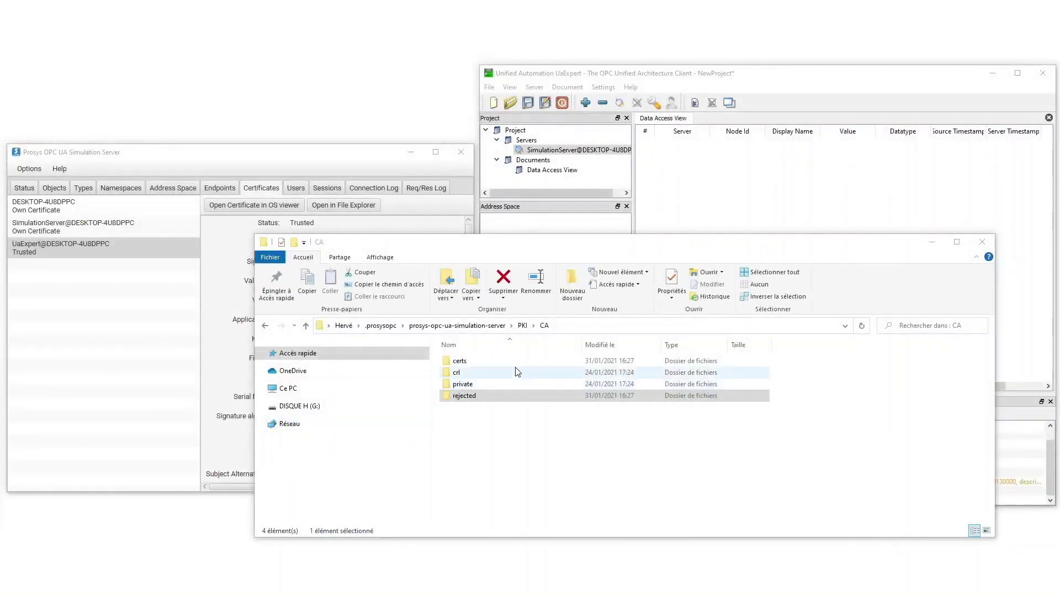
Check the rejected and certs folders of the simulation server's PKI\CA directory for the UaExpert certificate file
double_click(472, 400)
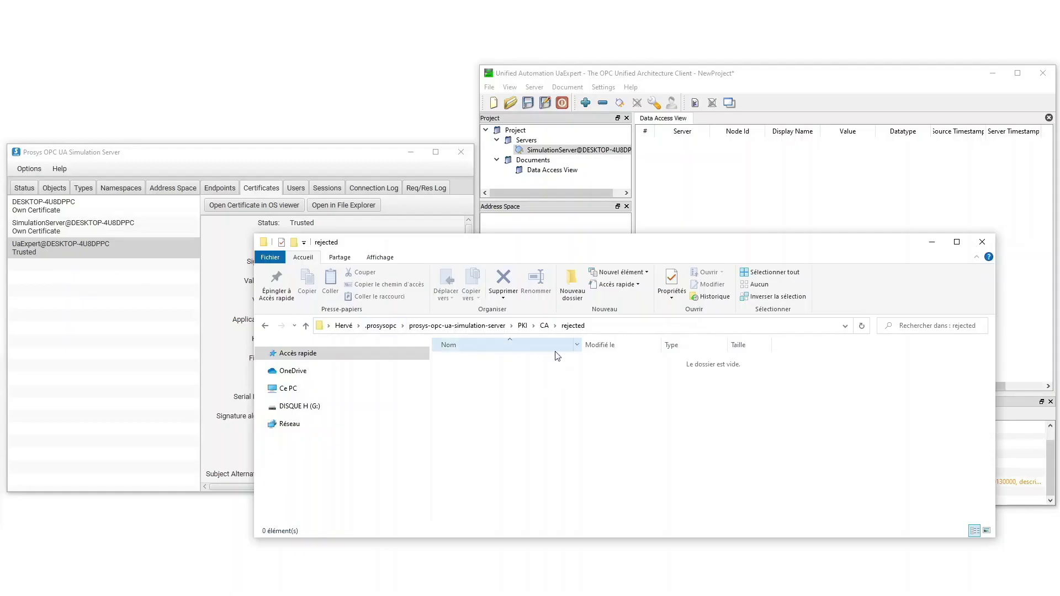
left_click(544, 326)
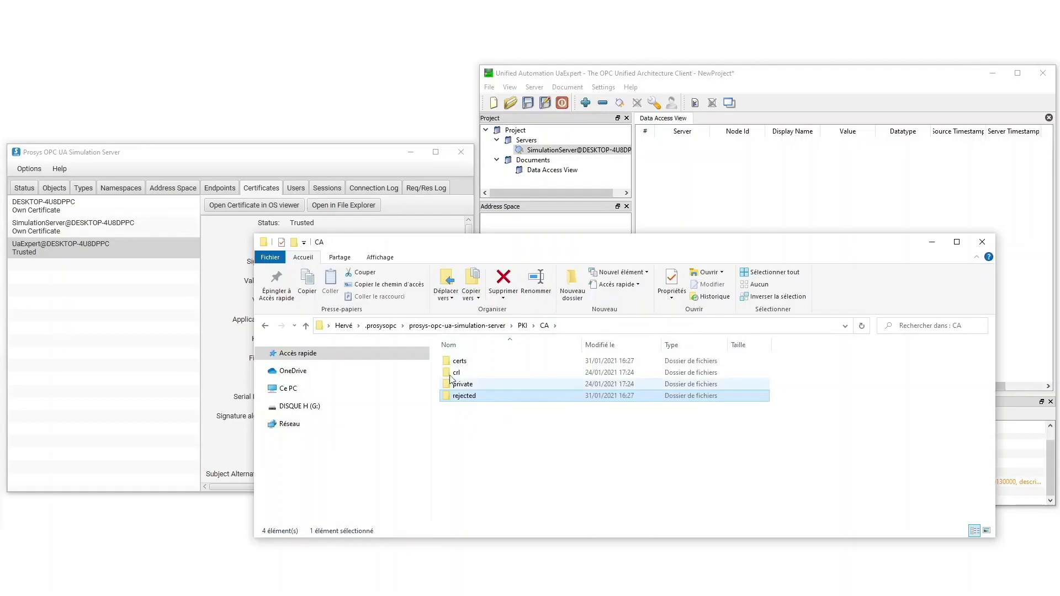
double_click(463, 362)
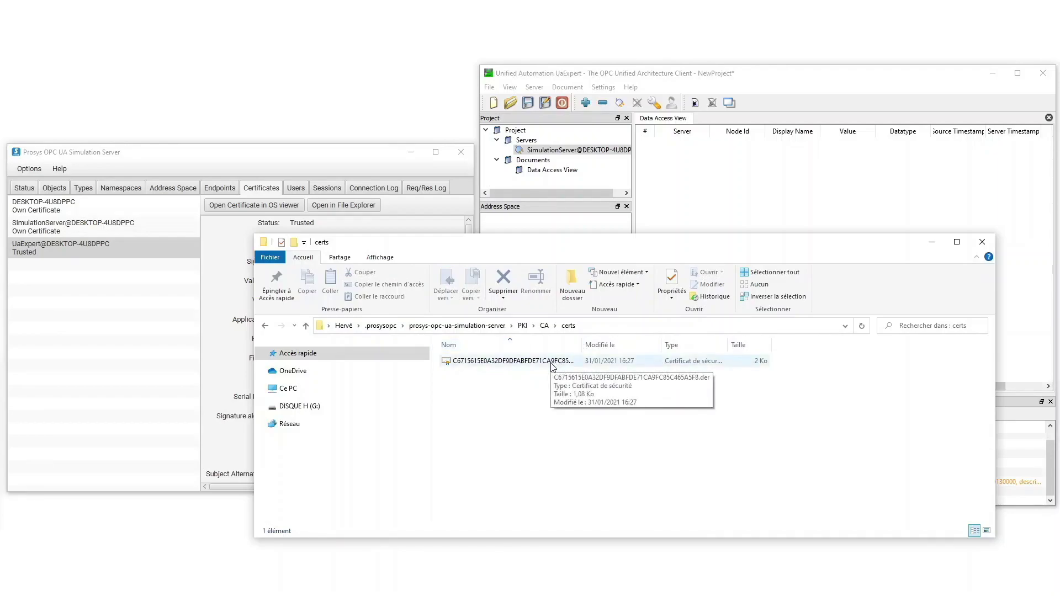
left_click(933, 243)
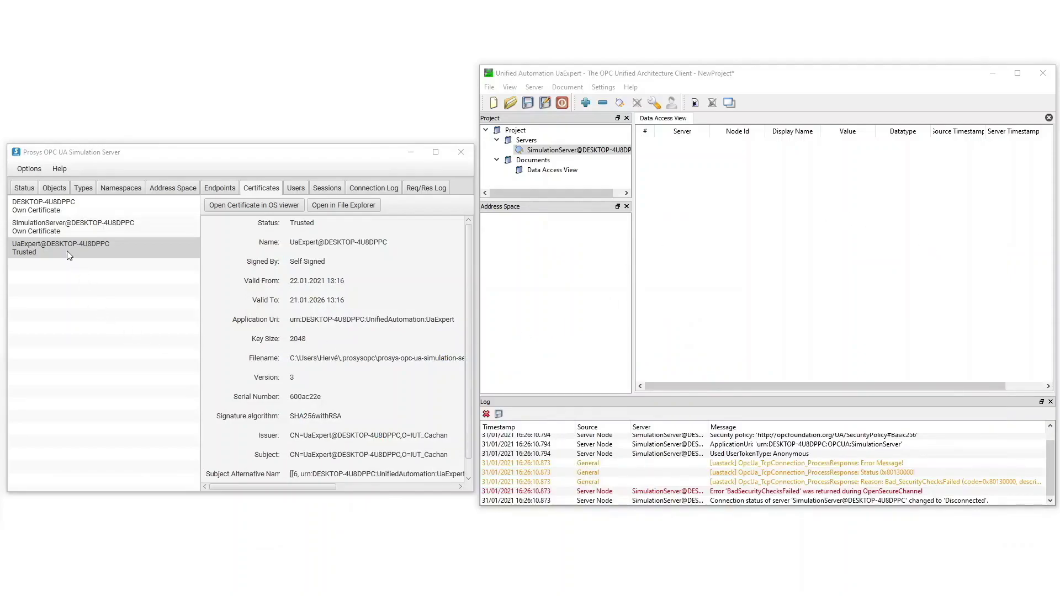
Clear UaExpert's log and connect to SimulationServer@DESKTOP-4U8DPPC over the encrypted endpoint
left_click(576, 338)
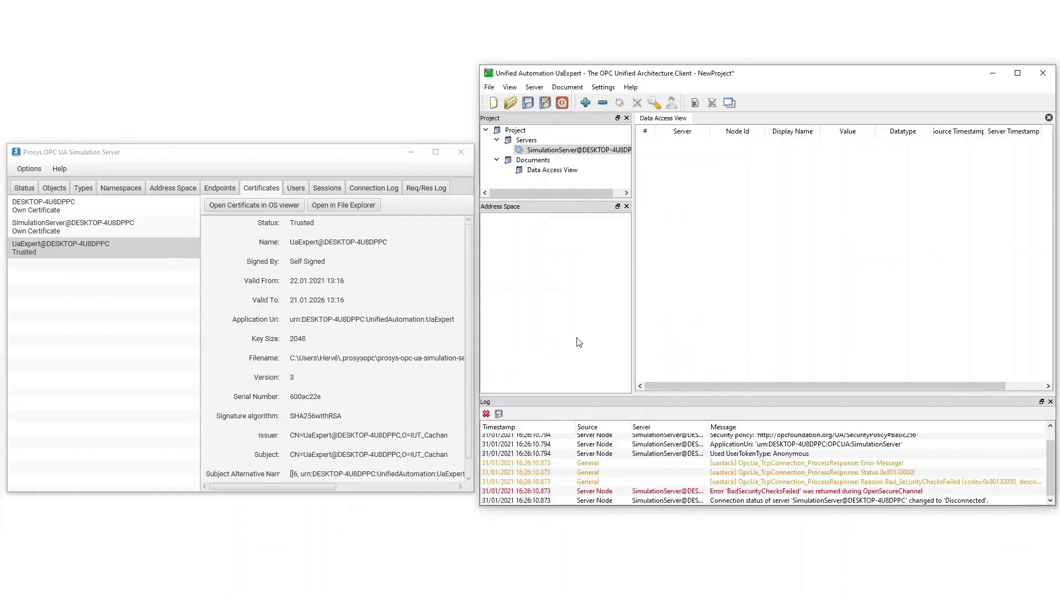
left_click(621, 105)
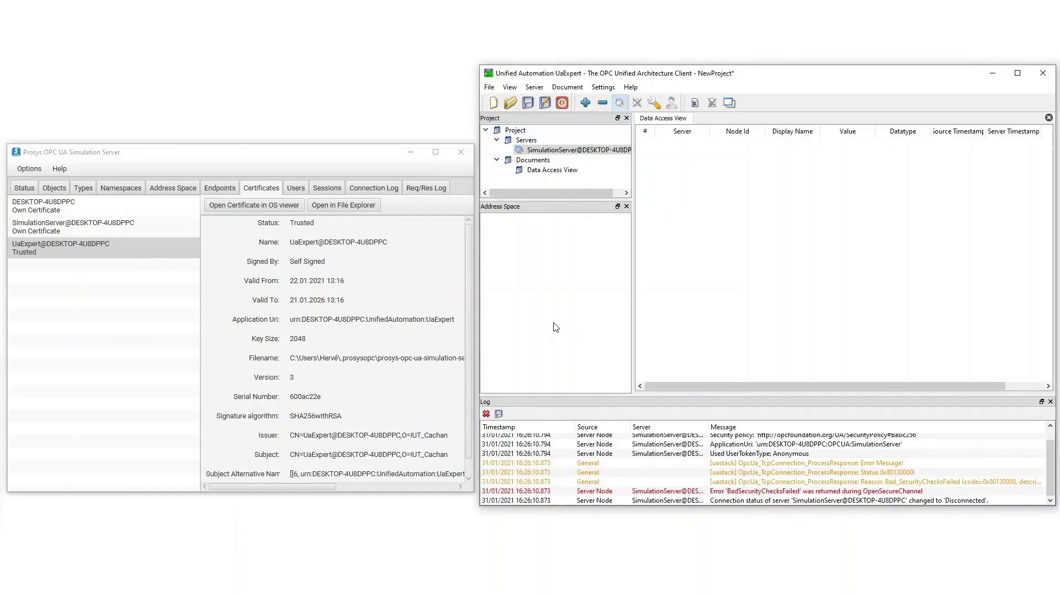
left_click(486, 415)
left_click(622, 103)
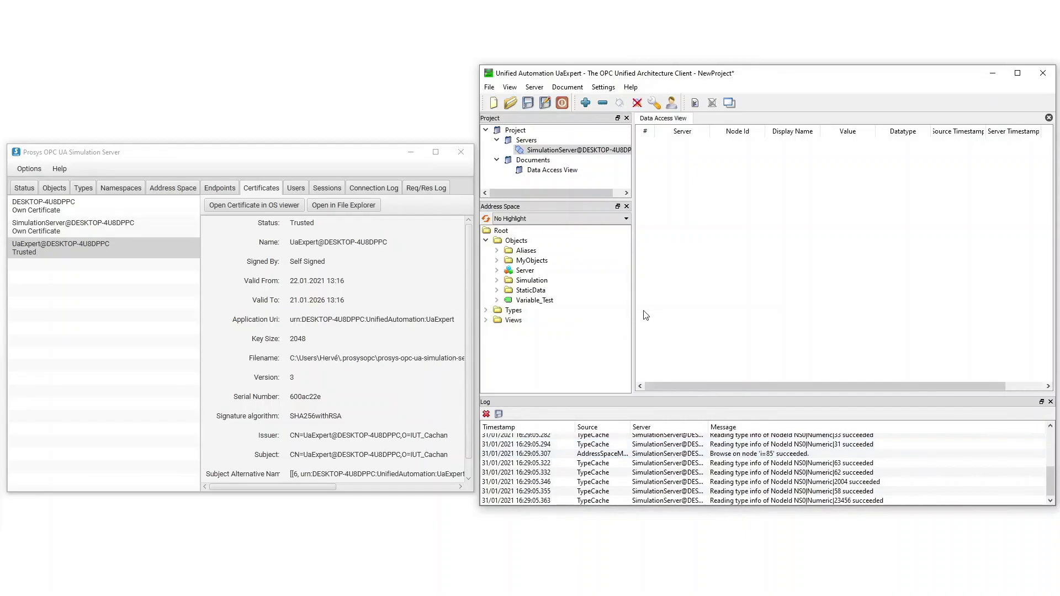
Add Variable_Test to UaExpert's Data Access View and show that variable's simulation settings in the simulation server for comparison
left_click_drag(535, 300, 695, 168)
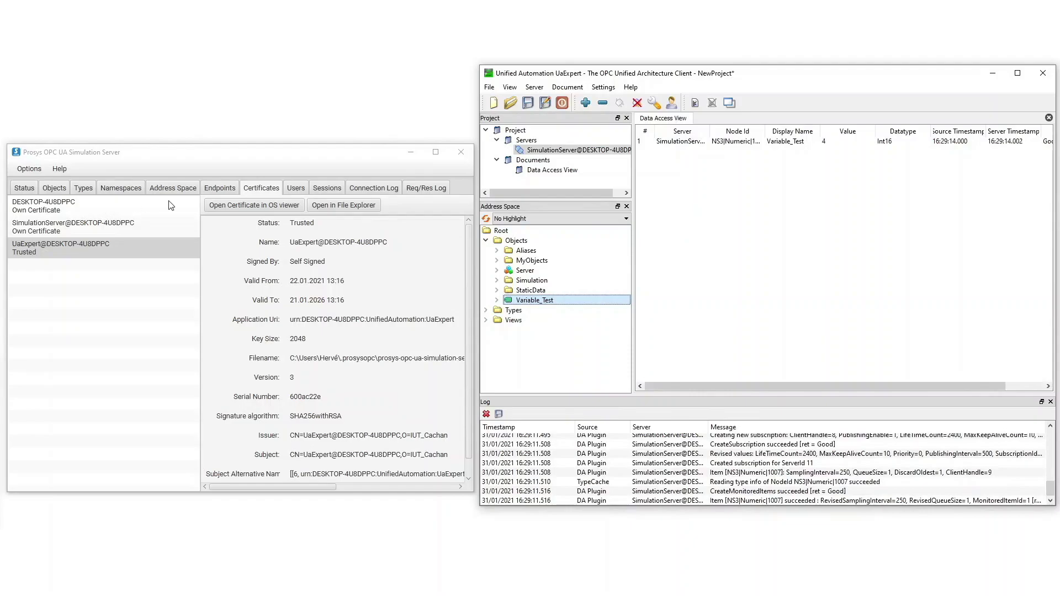
left_click(54, 190)
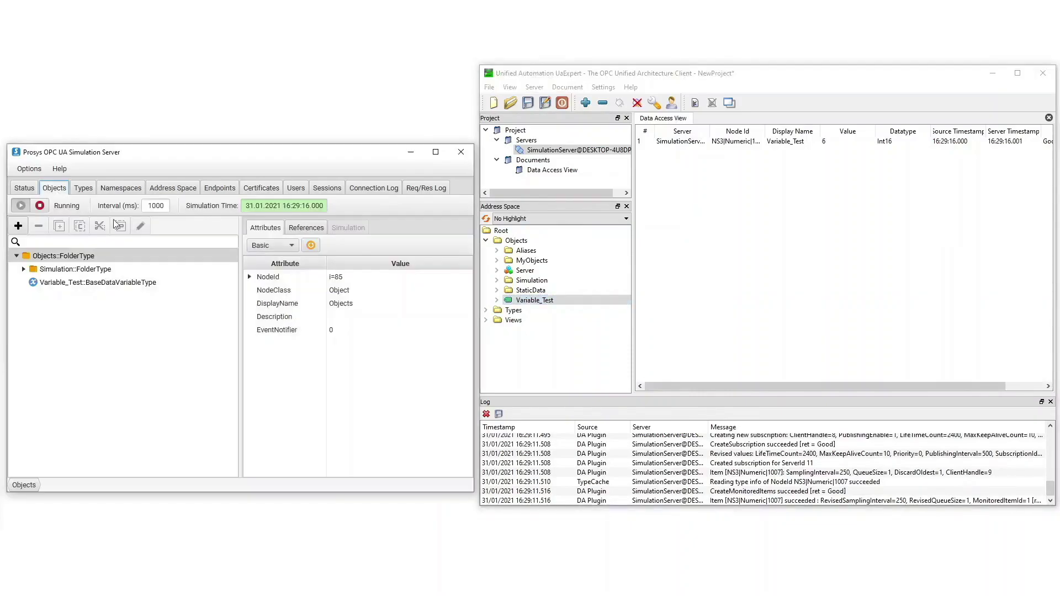
left_click(60, 285)
left_click(347, 229)
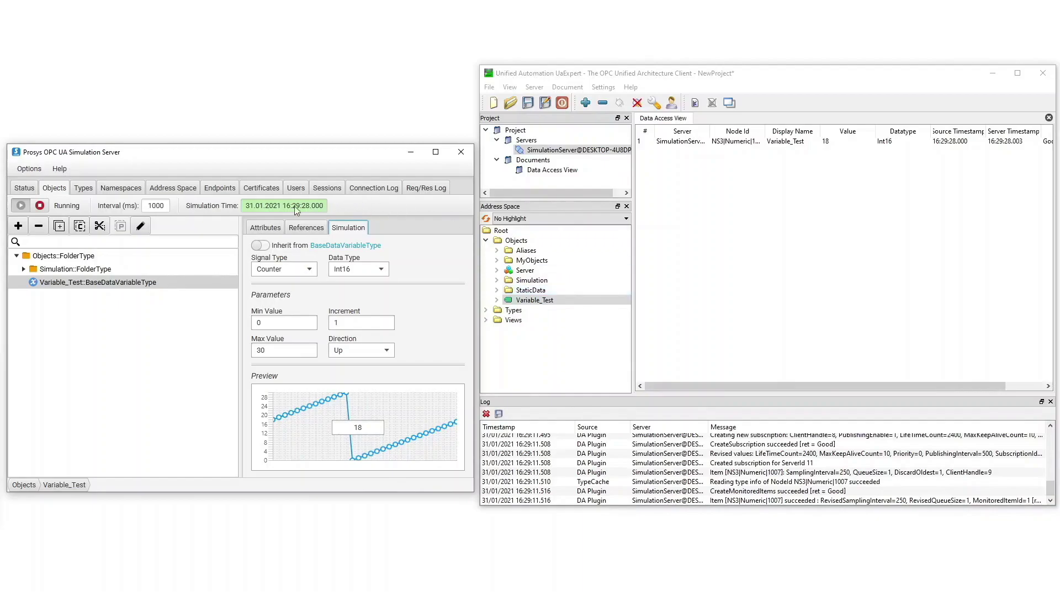
Disable Anonymous and enable Username & Password as the simulation server's user authentication method
left_click(216, 189)
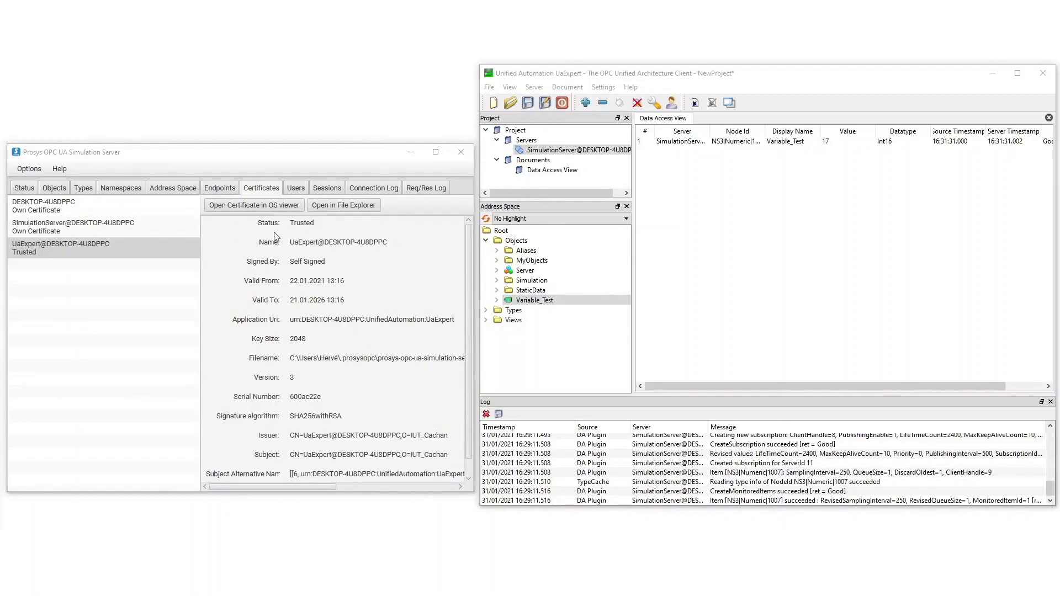
left_click(295, 189)
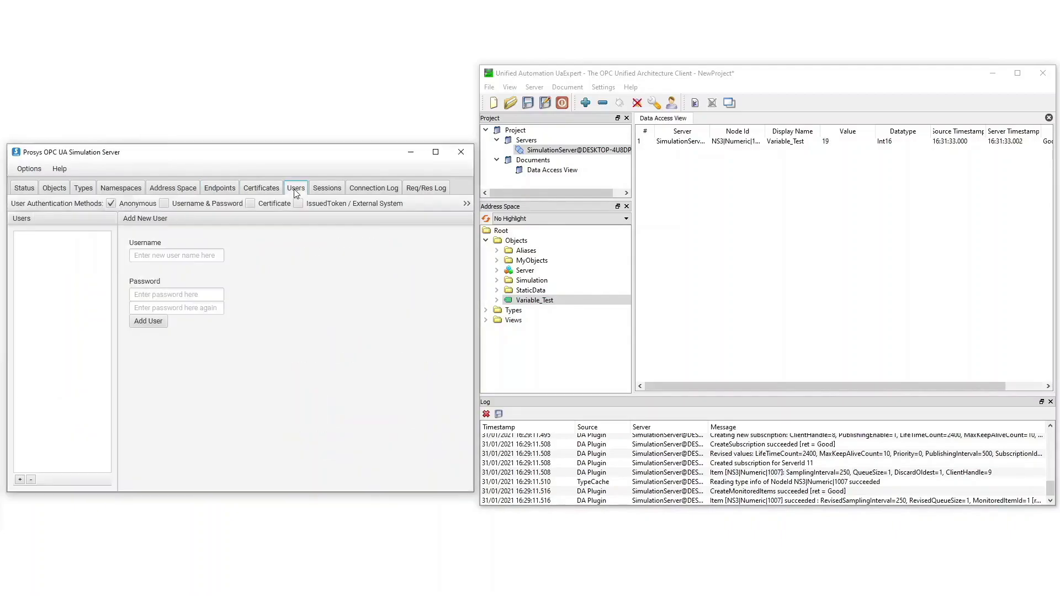
left_click(110, 204)
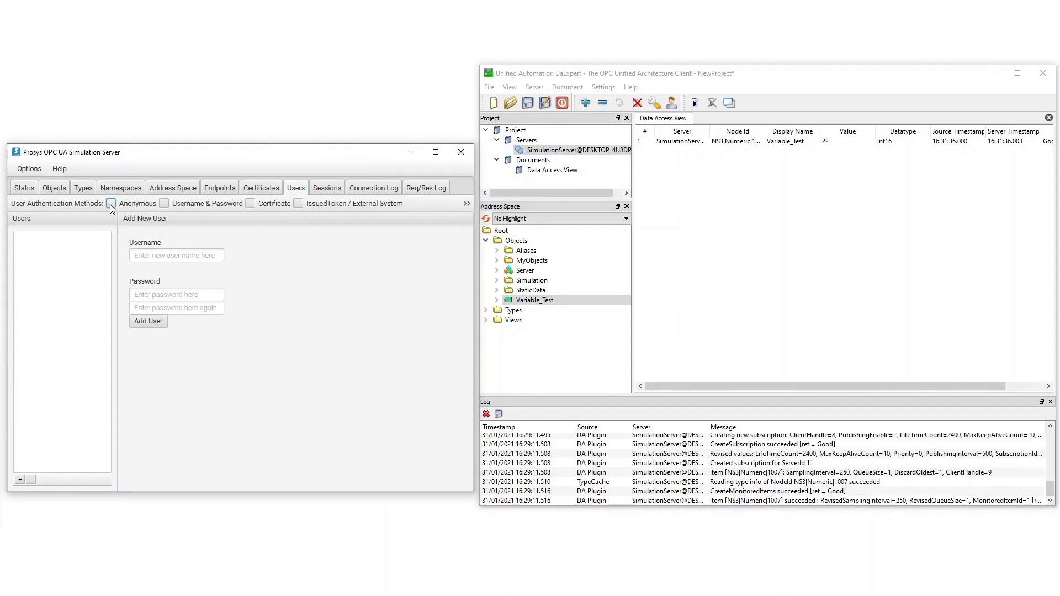
left_click(163, 204)
Add a new simulation server user named toto, entering and repeating the account password
left_click(154, 257)
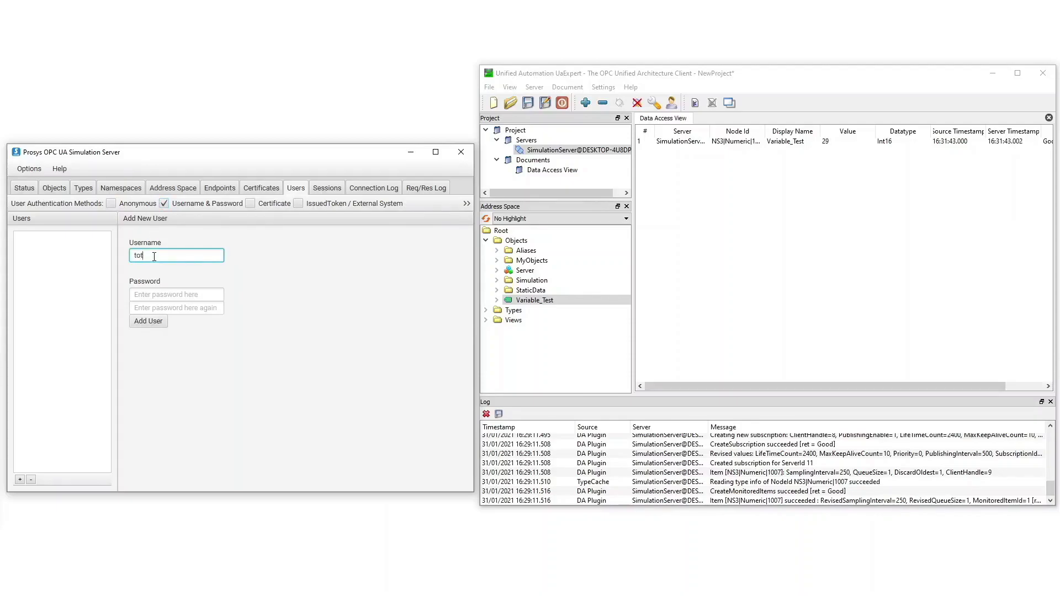
left_click(155, 295)
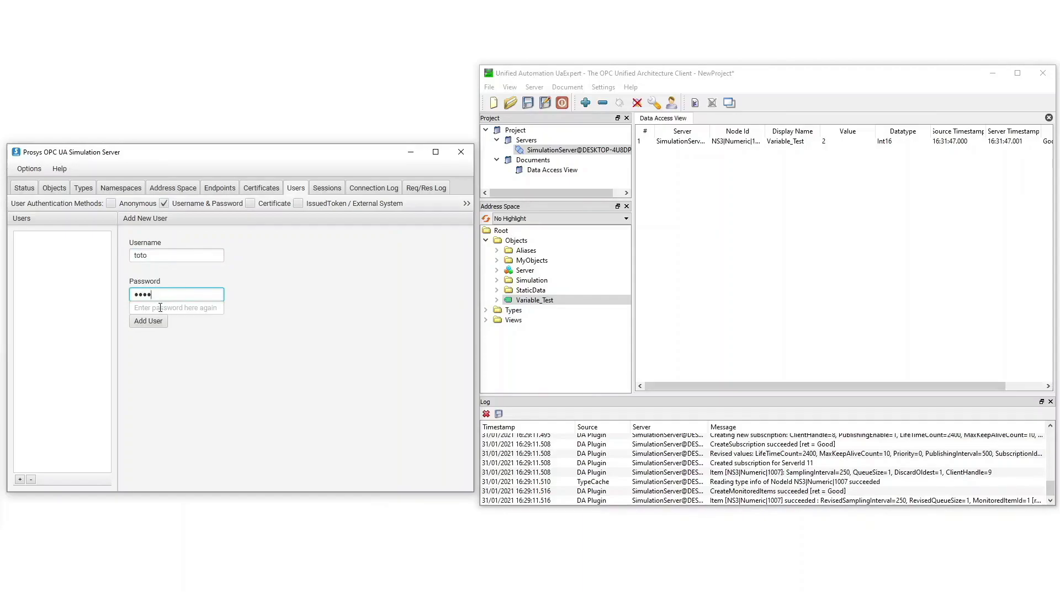
left_click(159, 308)
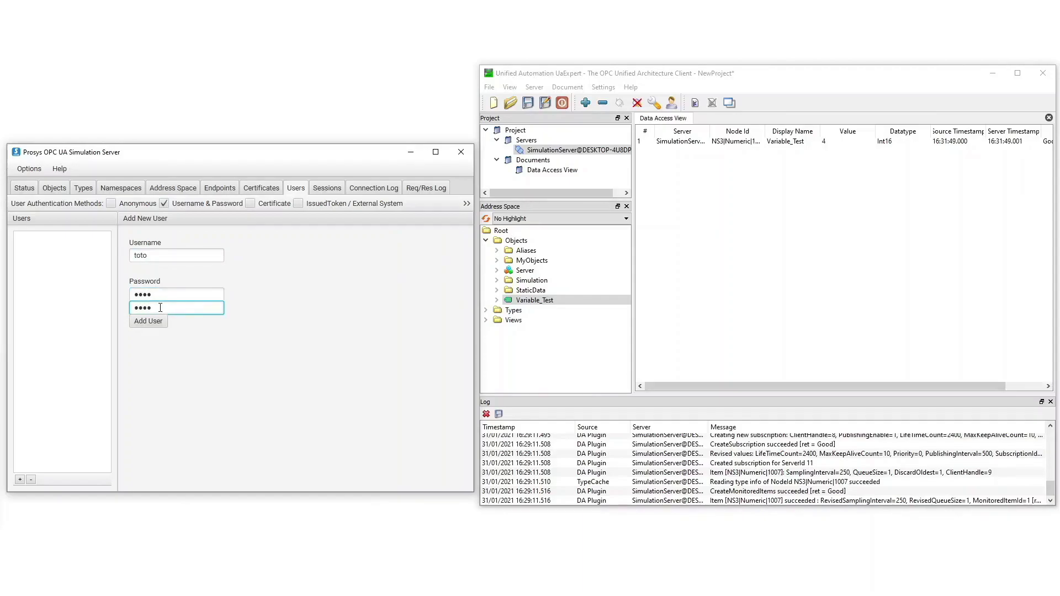
left_click(150, 322)
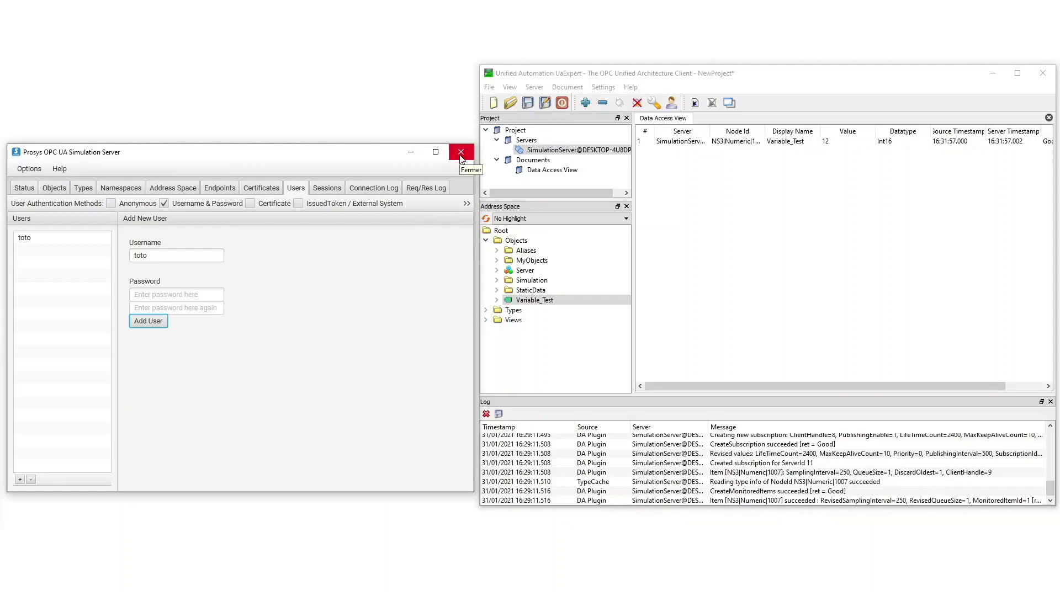
Restart the simulation server, place its window beside UaExpert, and disconnect UaExpert from SimulationServer@DESKTOP-4U8DPPC
left_click(461, 157)
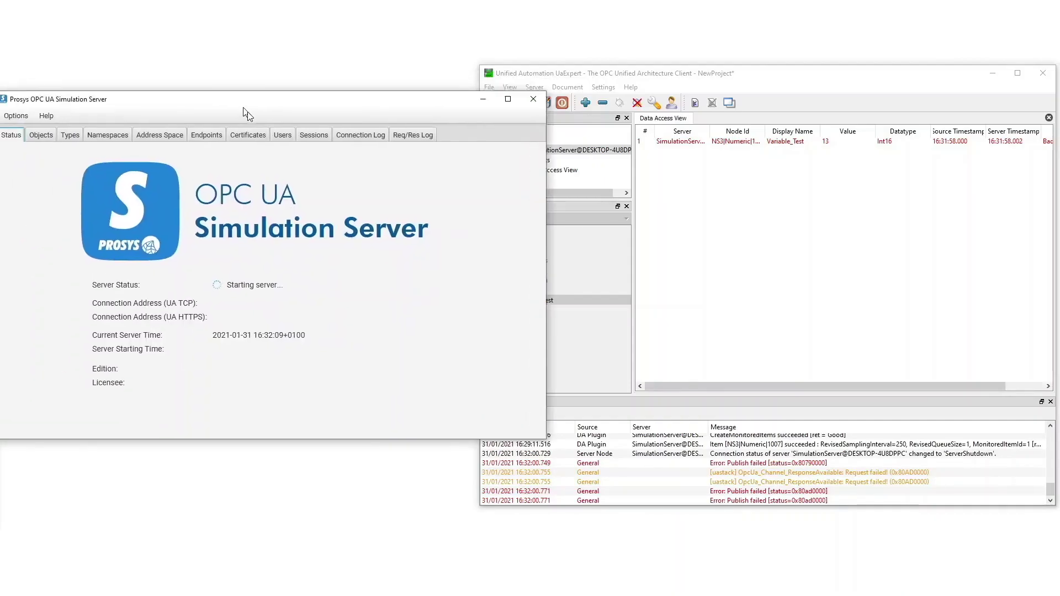
left_click_drag(237, 106, 247, 151)
left_click_drag(556, 218, 467, 221)
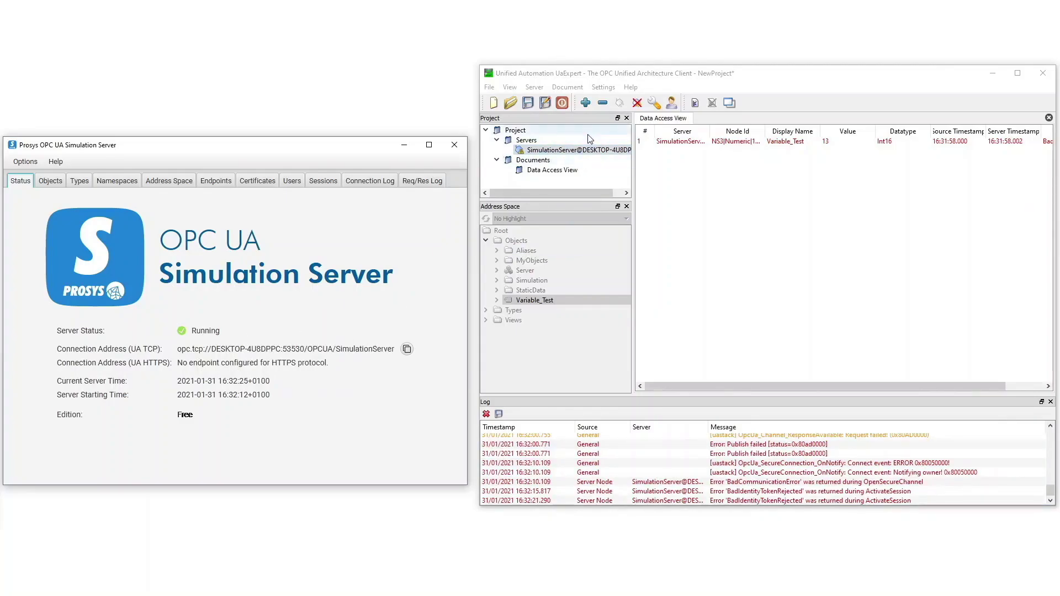
left_click(637, 103)
right_click(556, 151)
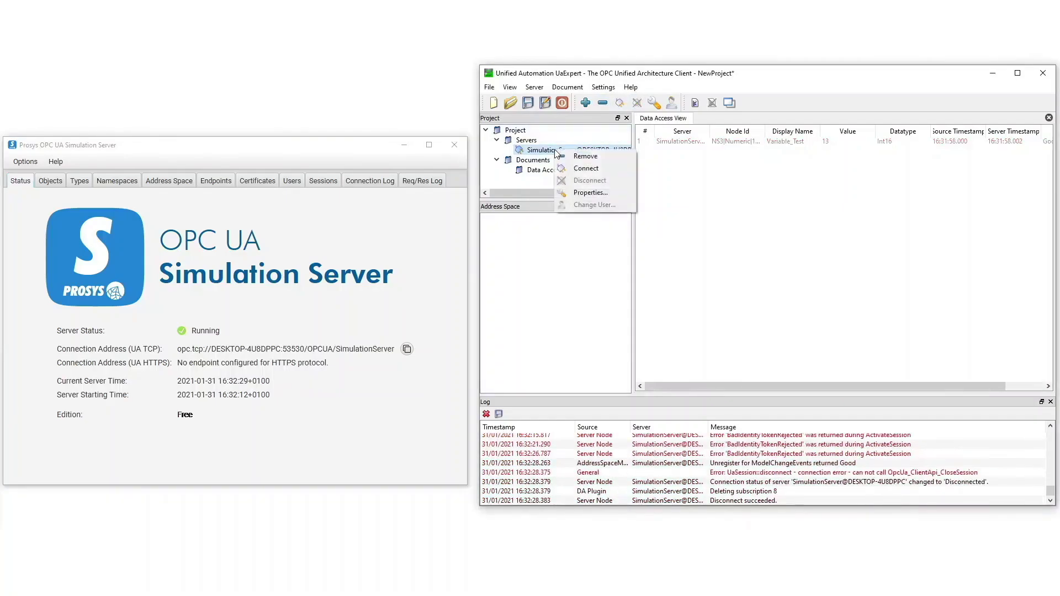
left_click(592, 194)
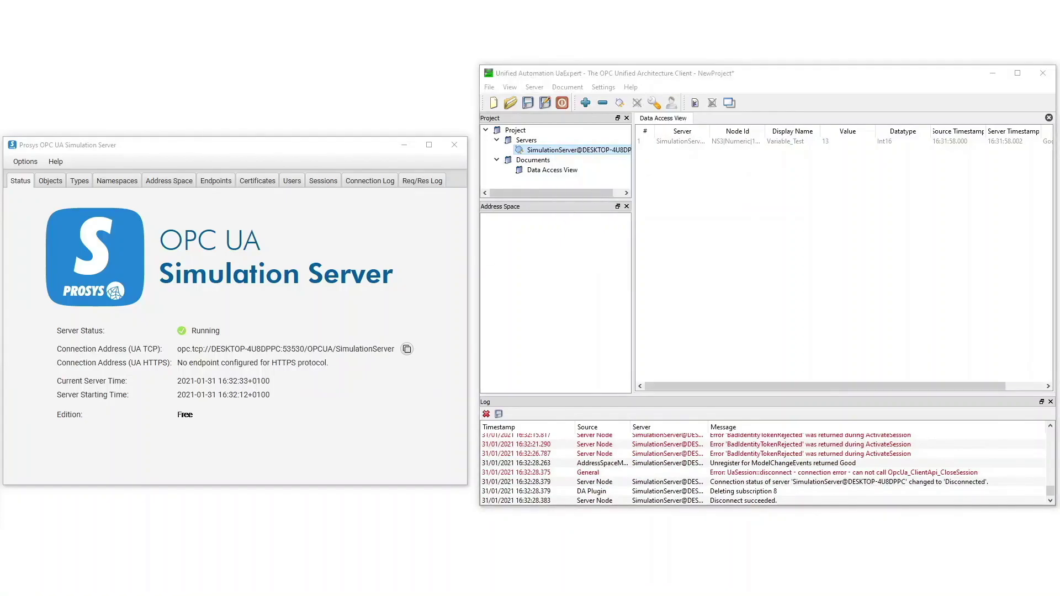
left_click_drag(790, 175, 779, 160)
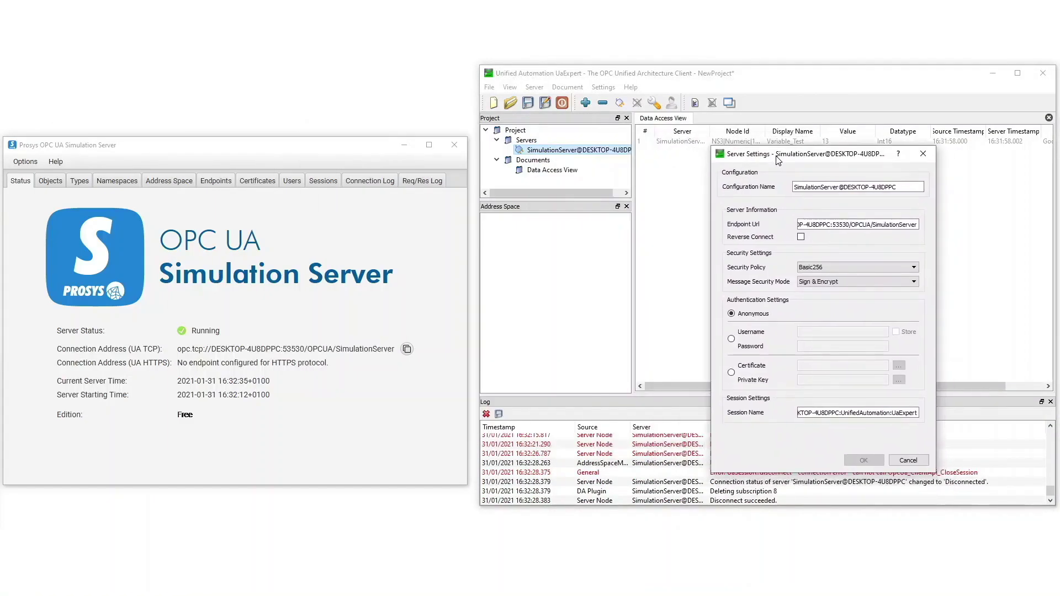
left_click(732, 339)
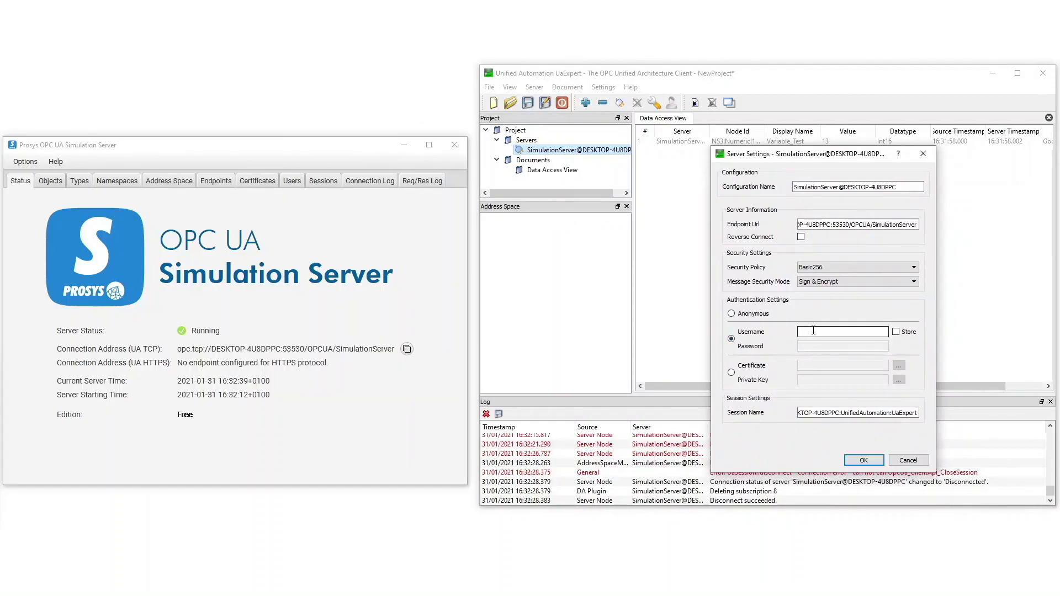
left_click(907, 461)
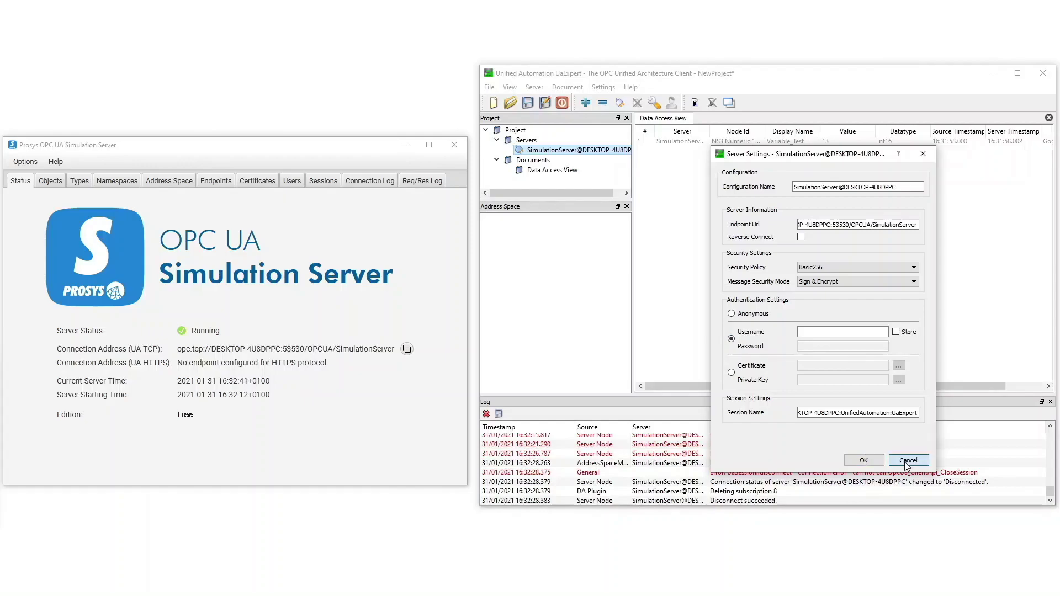
left_click(741, 315)
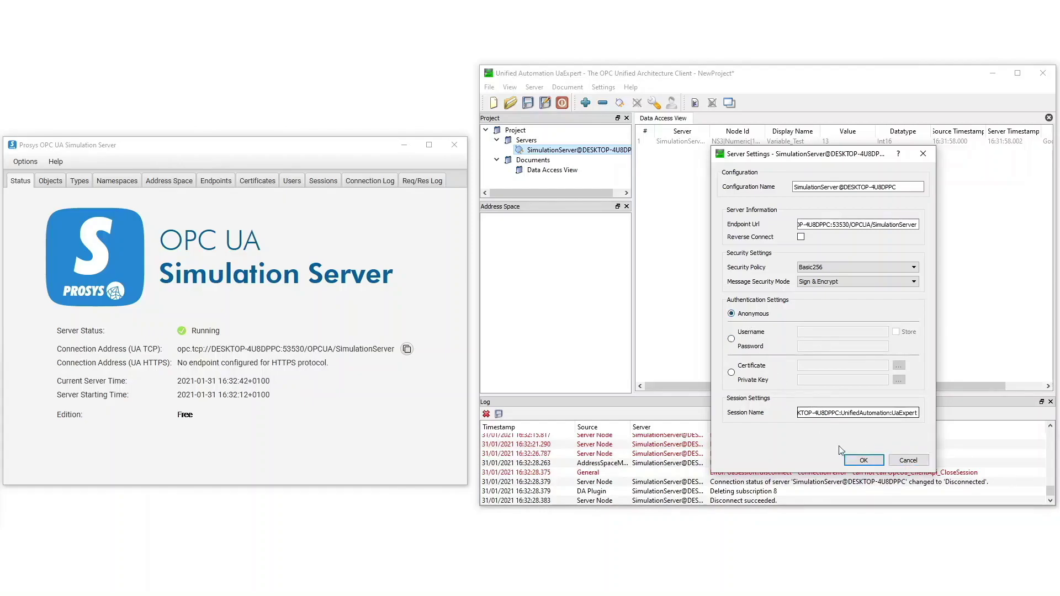
left_click(864, 461)
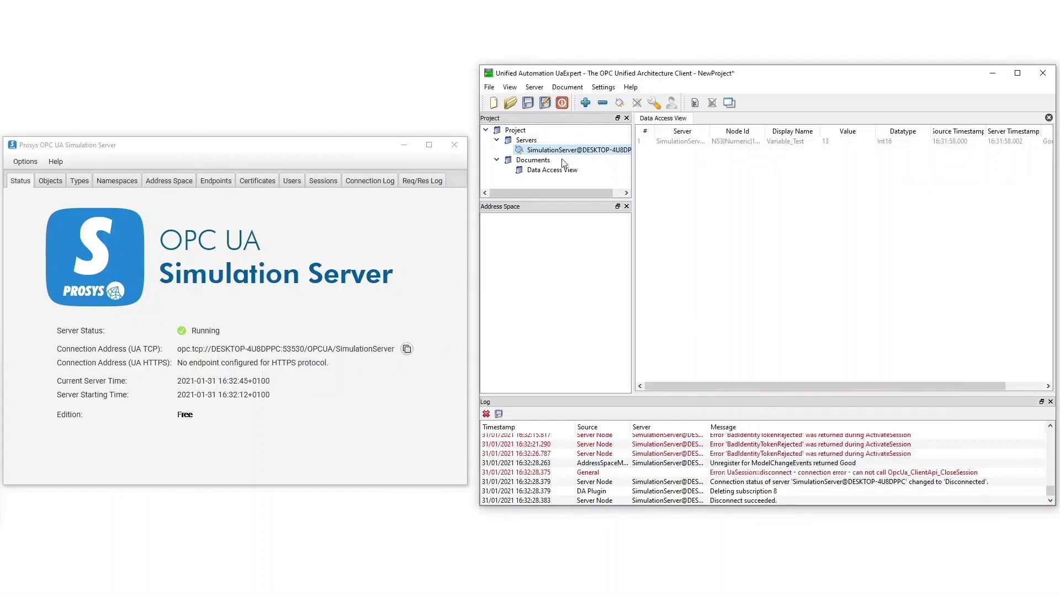
Clear UaExpert's log and try to connect to the simulation server with Anonymous authentication
left_click(486, 414)
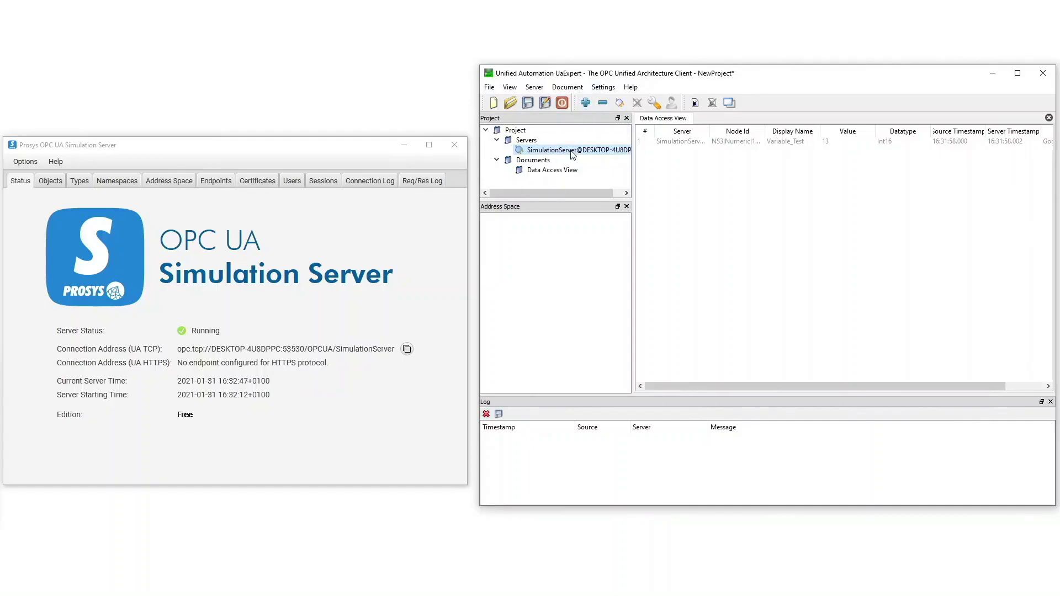
left_click(620, 104)
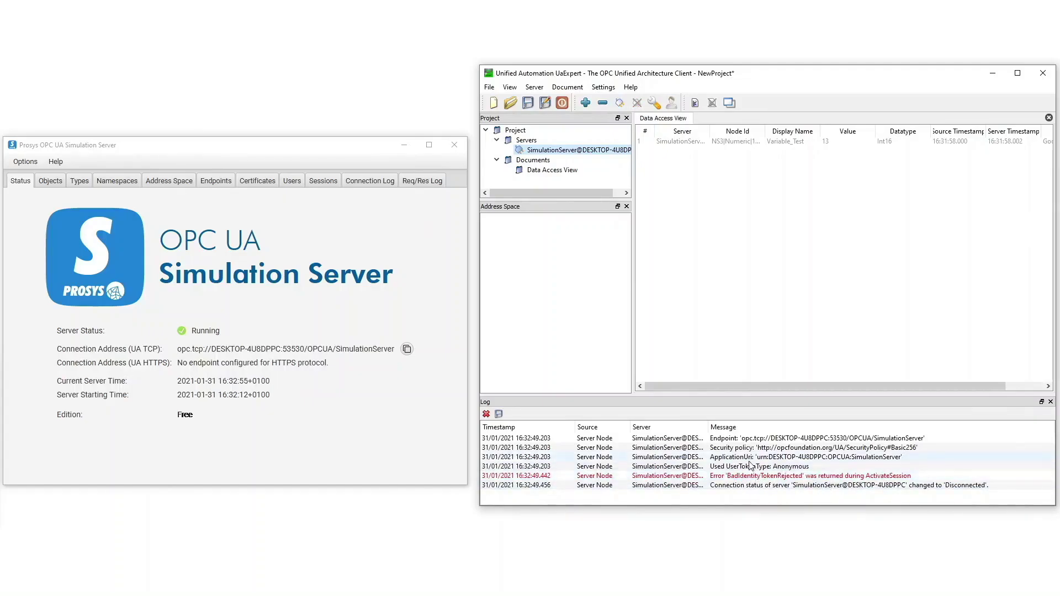
Set the UaExpert connection to username authentication with stored username toto and the account password, and connect to the server
right_click(577, 153)
left_click(610, 190)
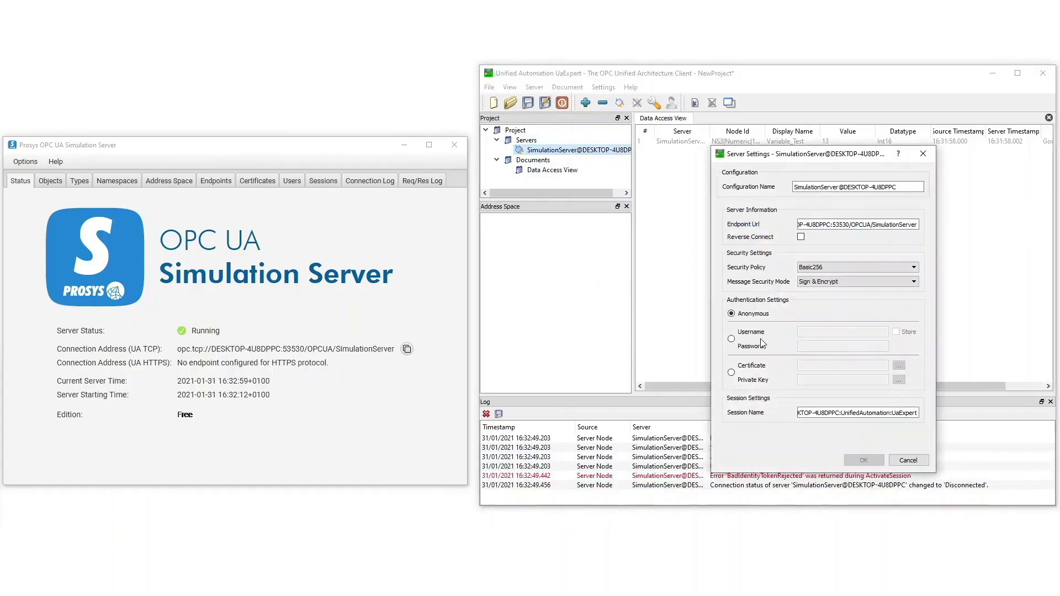
left_click(732, 339)
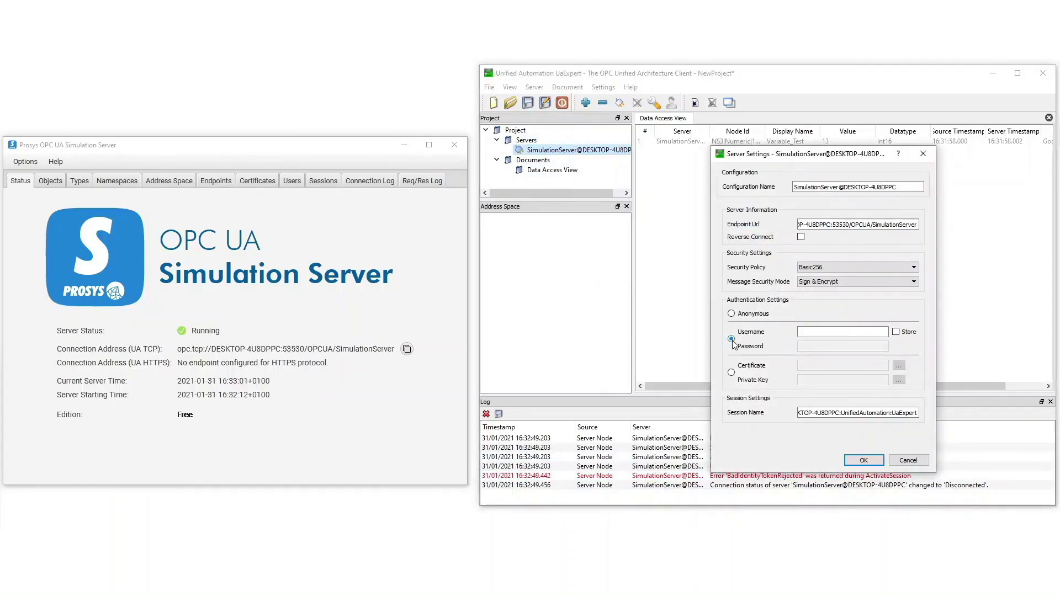
left_click(818, 333)
left_click(896, 332)
left_click(831, 347)
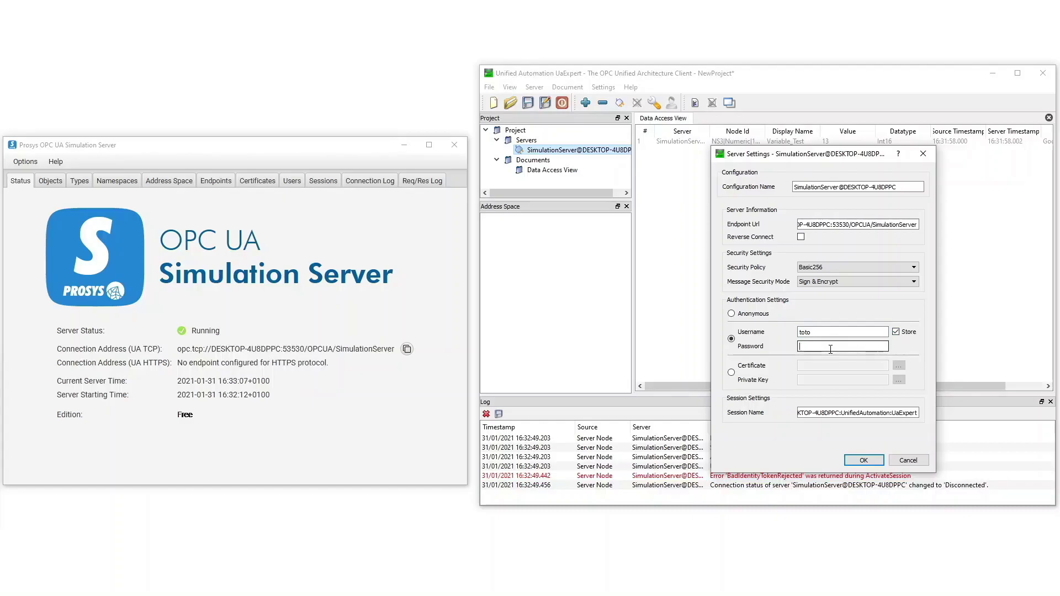
left_click(864, 461)
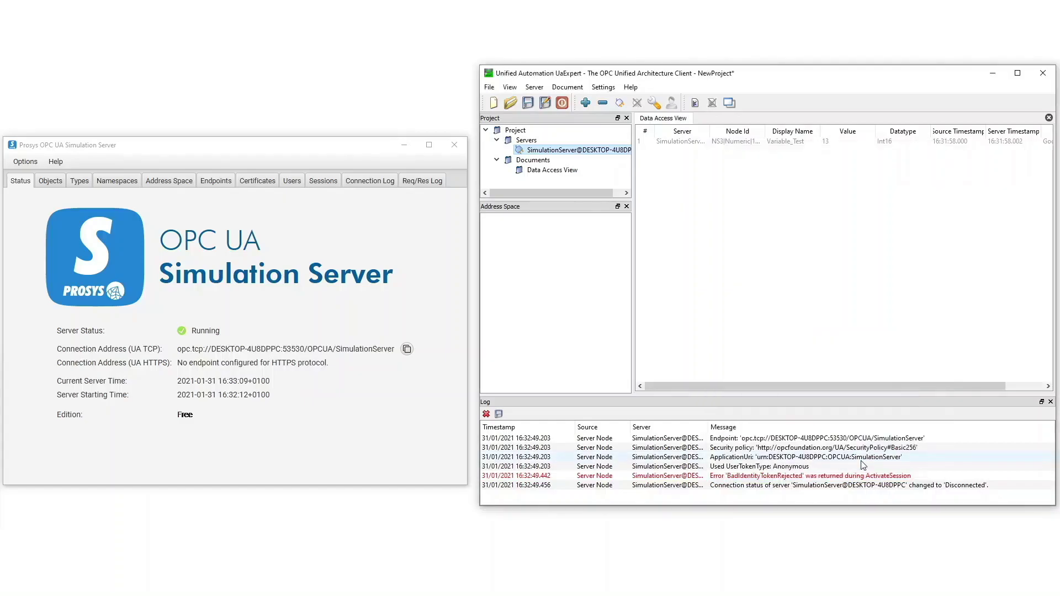
left_click(619, 104)
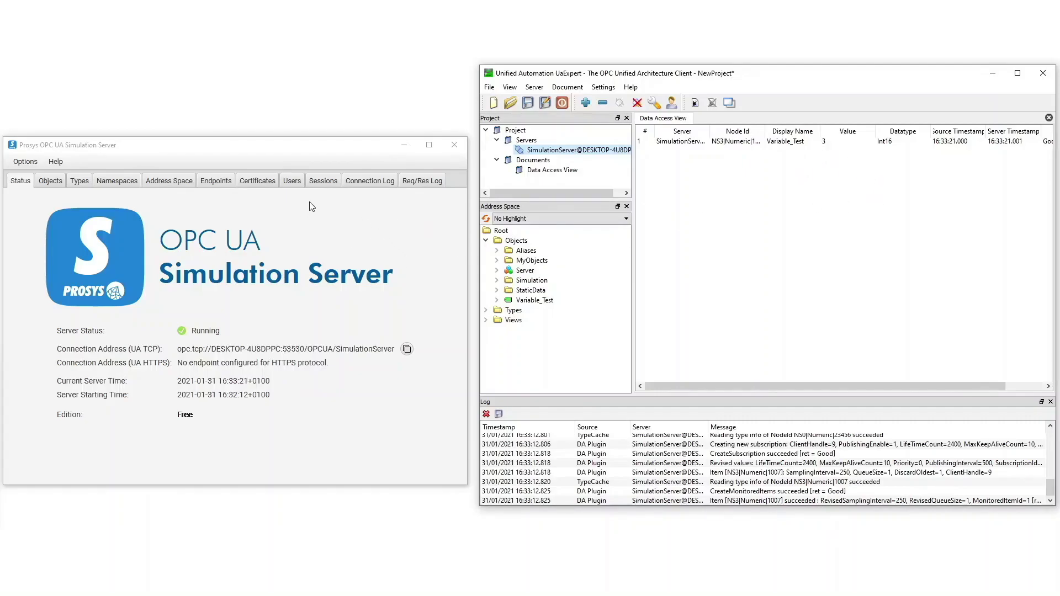
Show the details of UaExpert's session in the simulation server to check its user identity and security mode
left_click(319, 184)
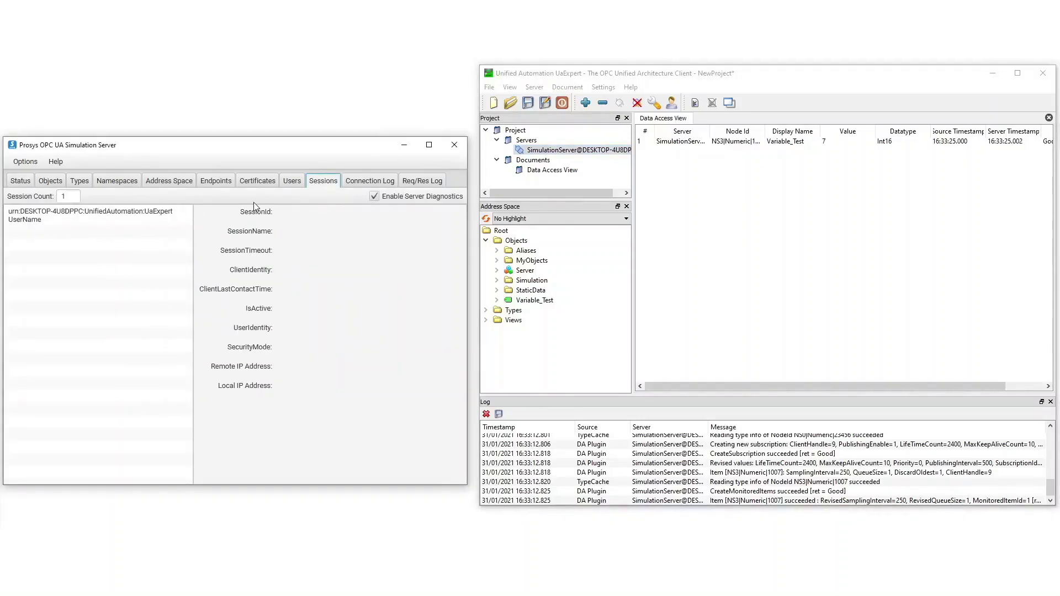
left_click(43, 223)
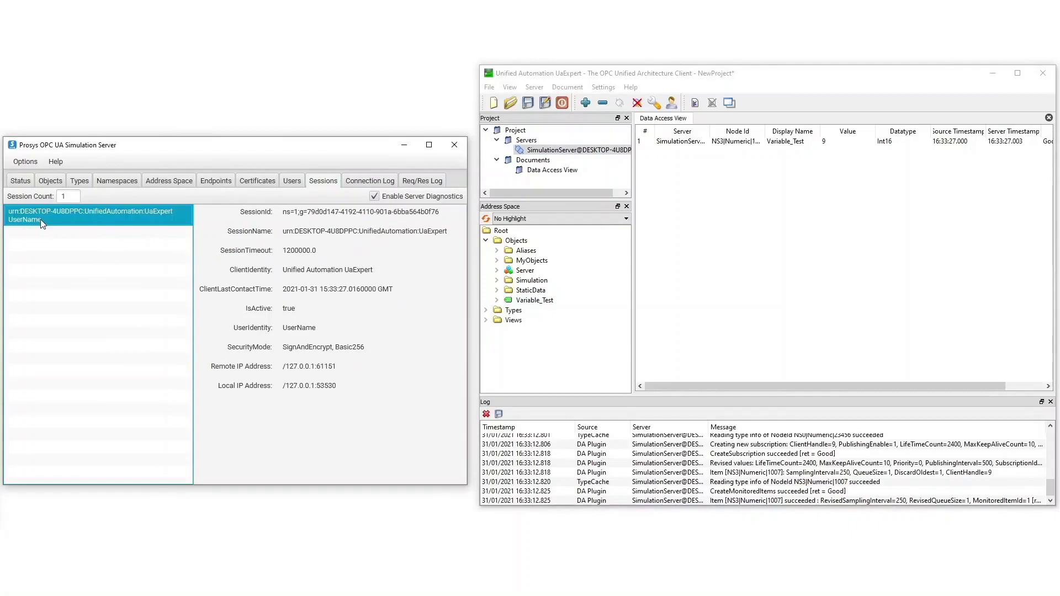